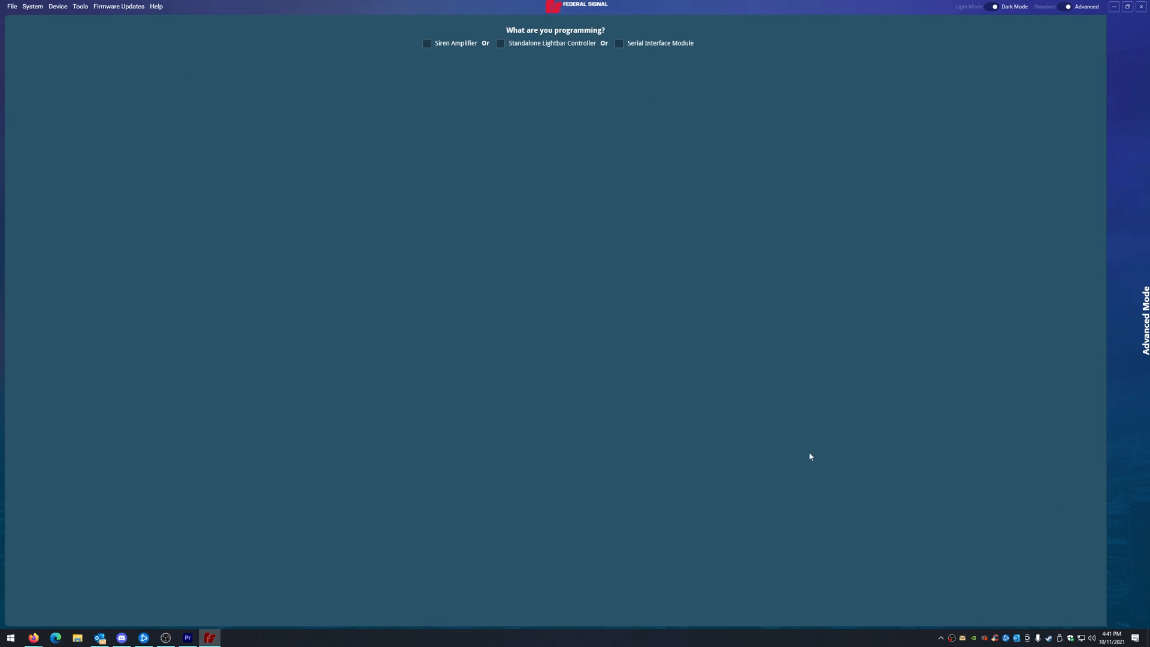
- Create a new blank configuration without a preset speaker or Rumbler setup
left_click(33, 8)
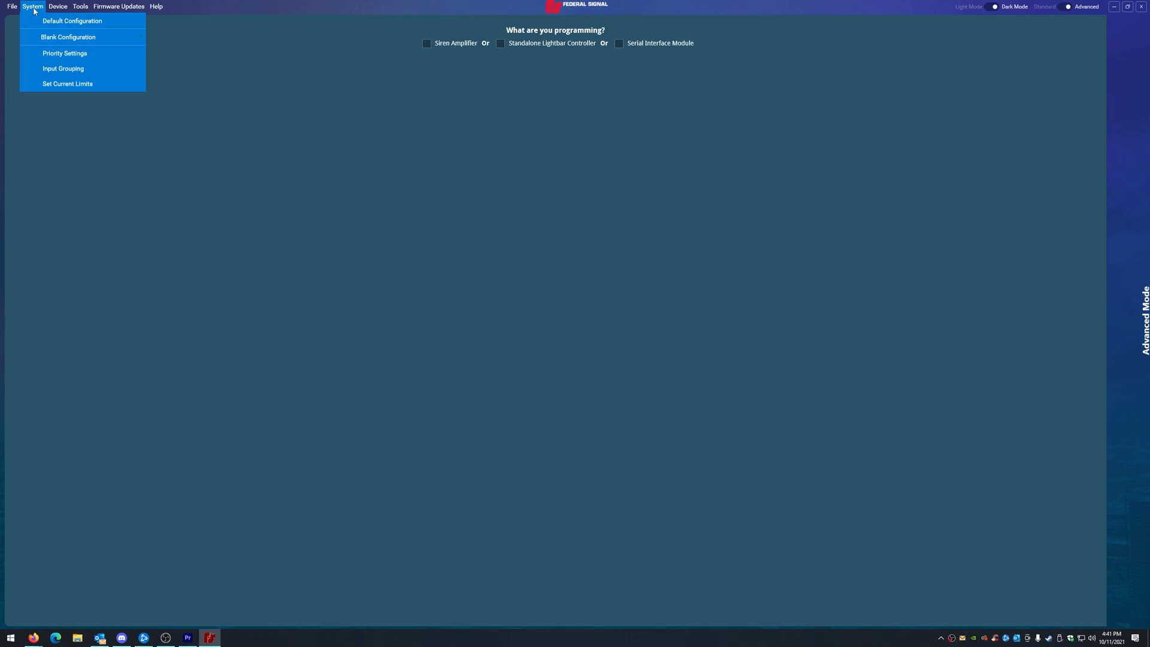
mouse_move(48, 42)
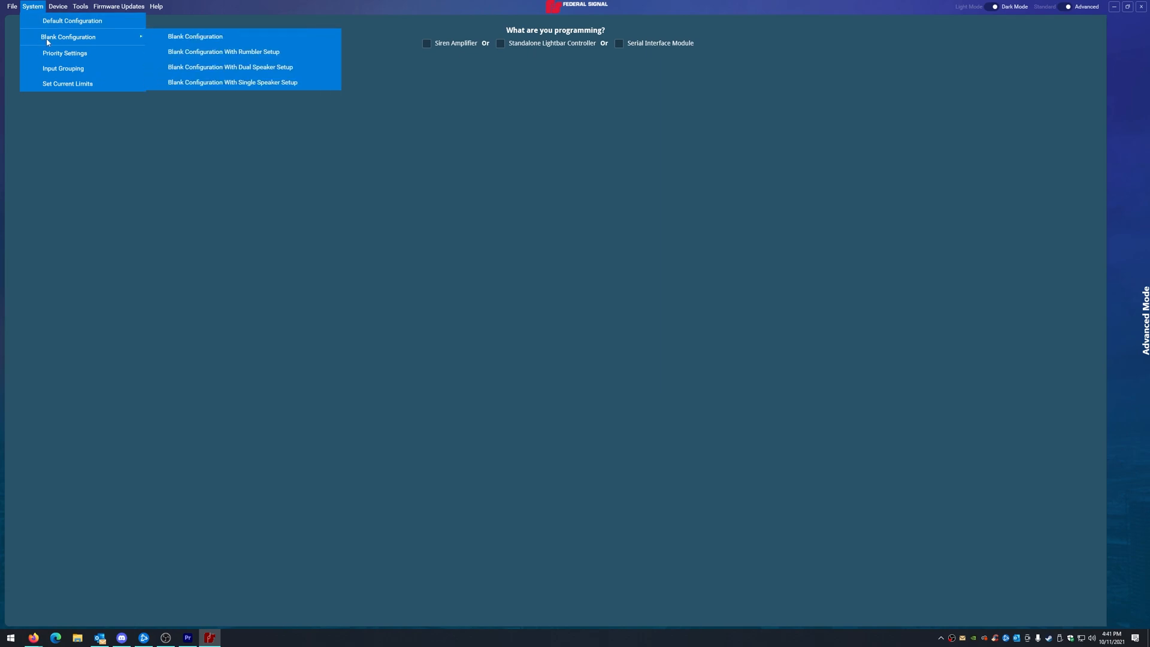
left_click(228, 39)
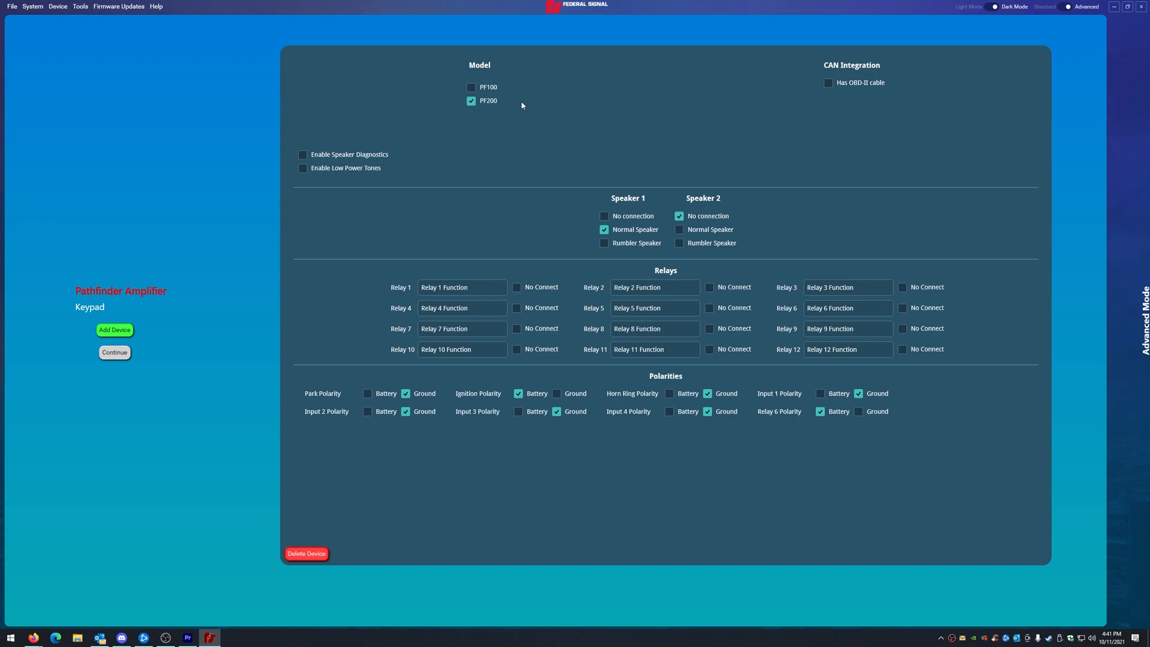
- Switch the Pathfinder amplifier model to PF100 to compare its options, and set it back to PF200
left_click(472, 88)
left_click(472, 88)
left_click(471, 88)
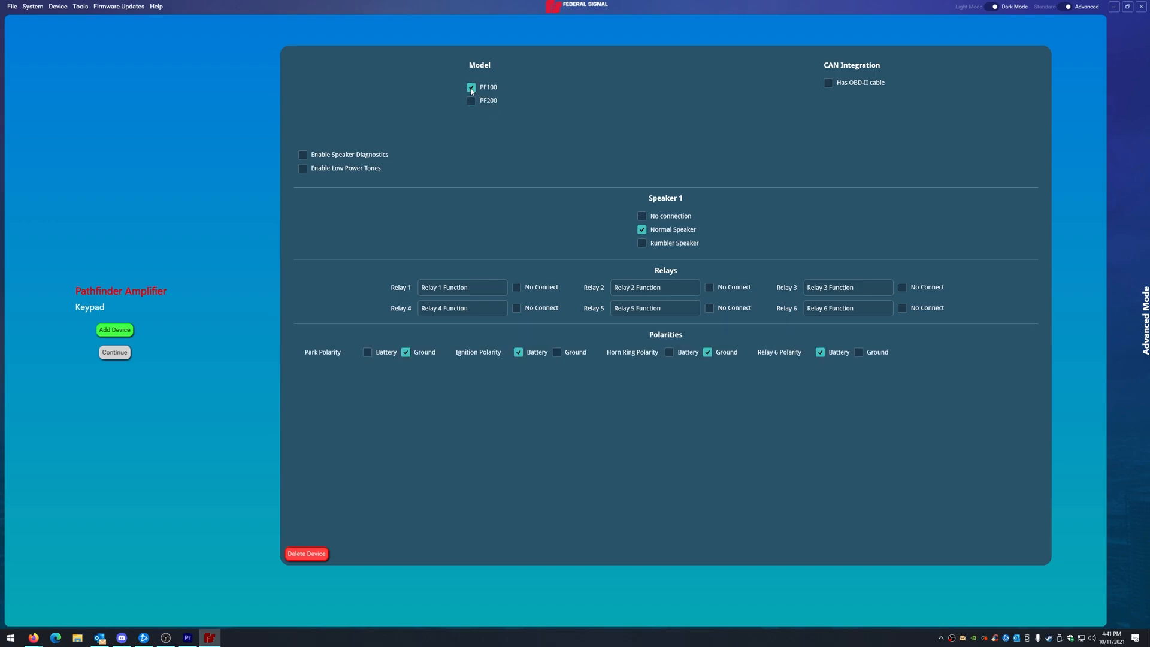
left_click(472, 101)
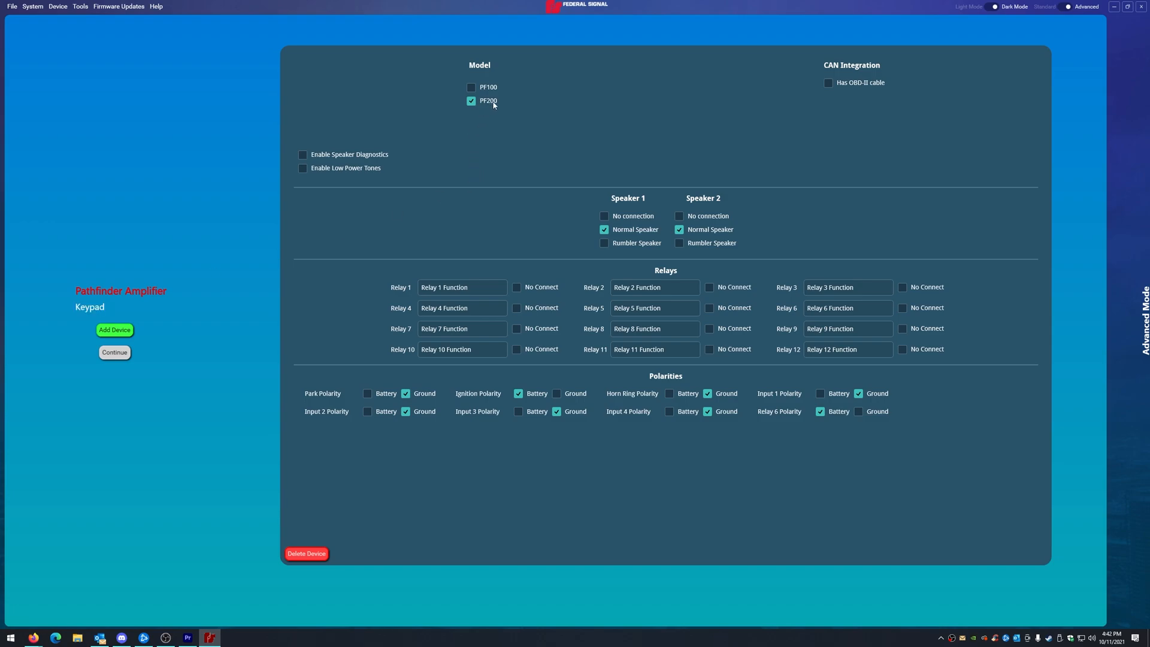
- Preview the keypad's available control head models, from Remote Keypad through 17-Button
left_click(89, 309)
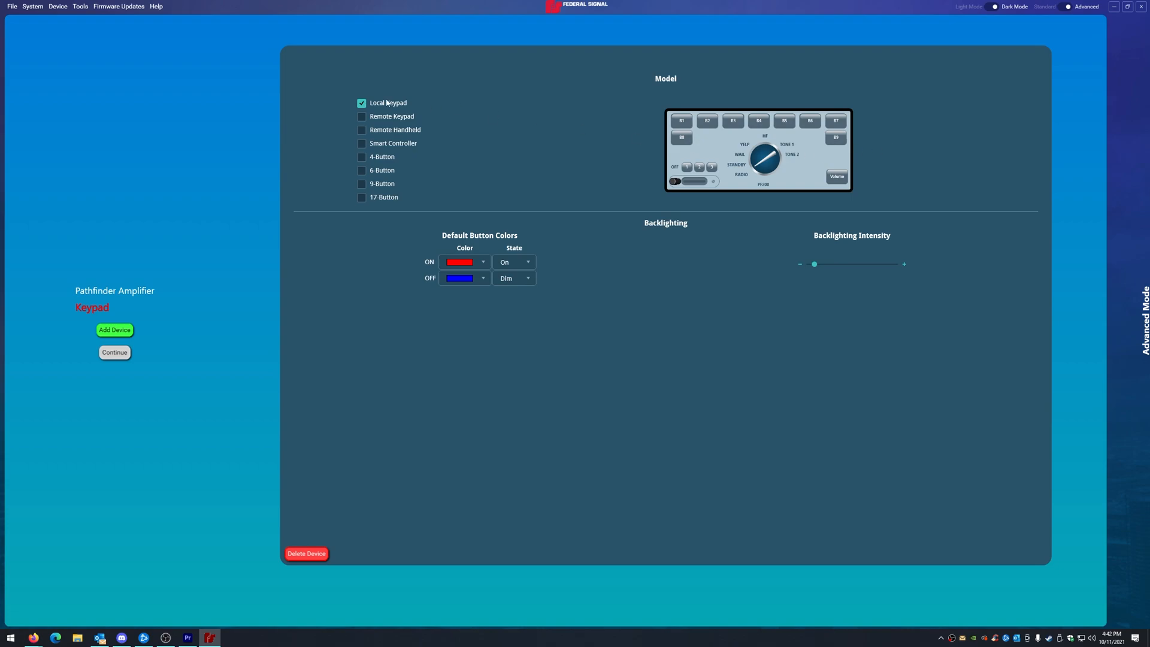
left_click(362, 117)
left_click(362, 131)
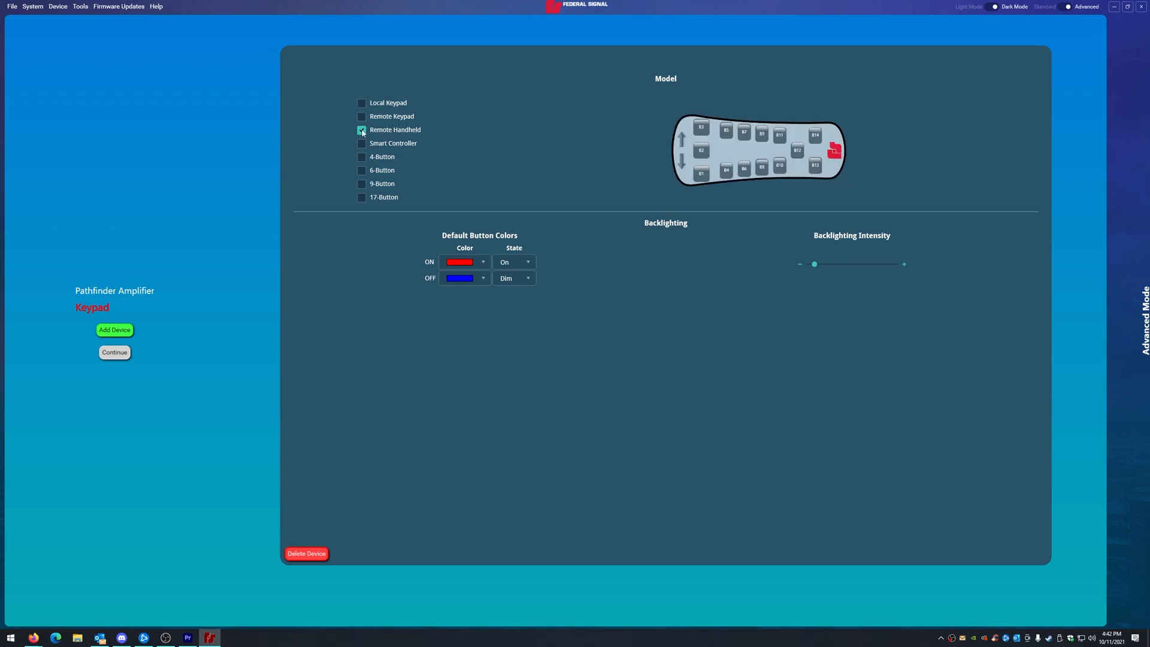
left_click(362, 144)
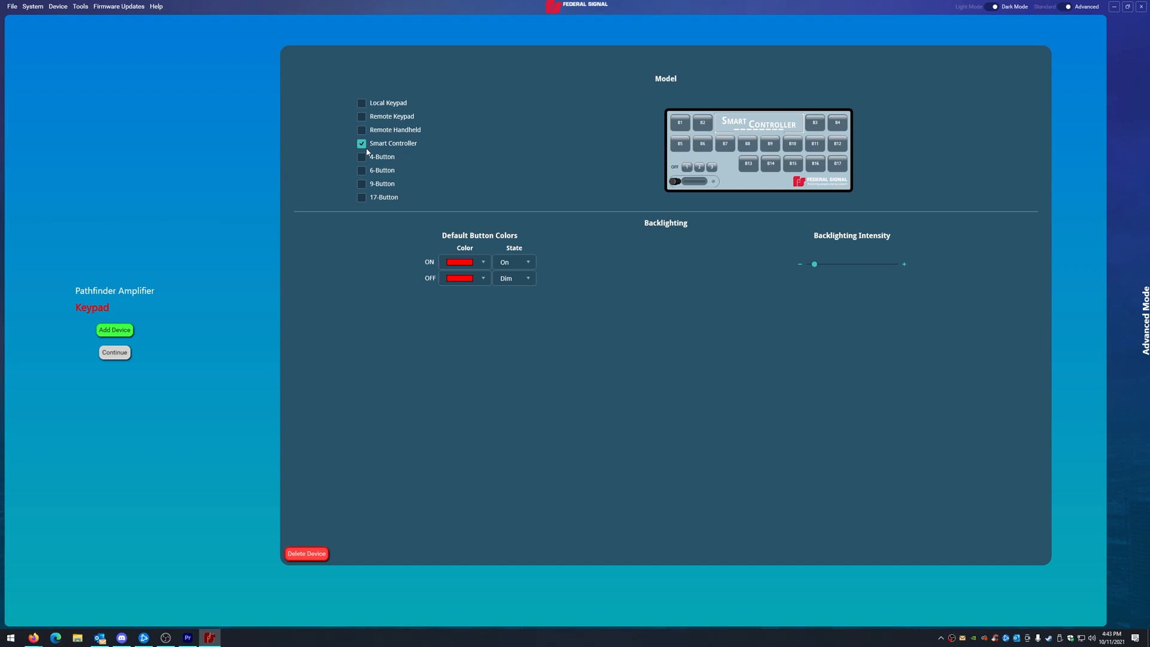
left_click(362, 157)
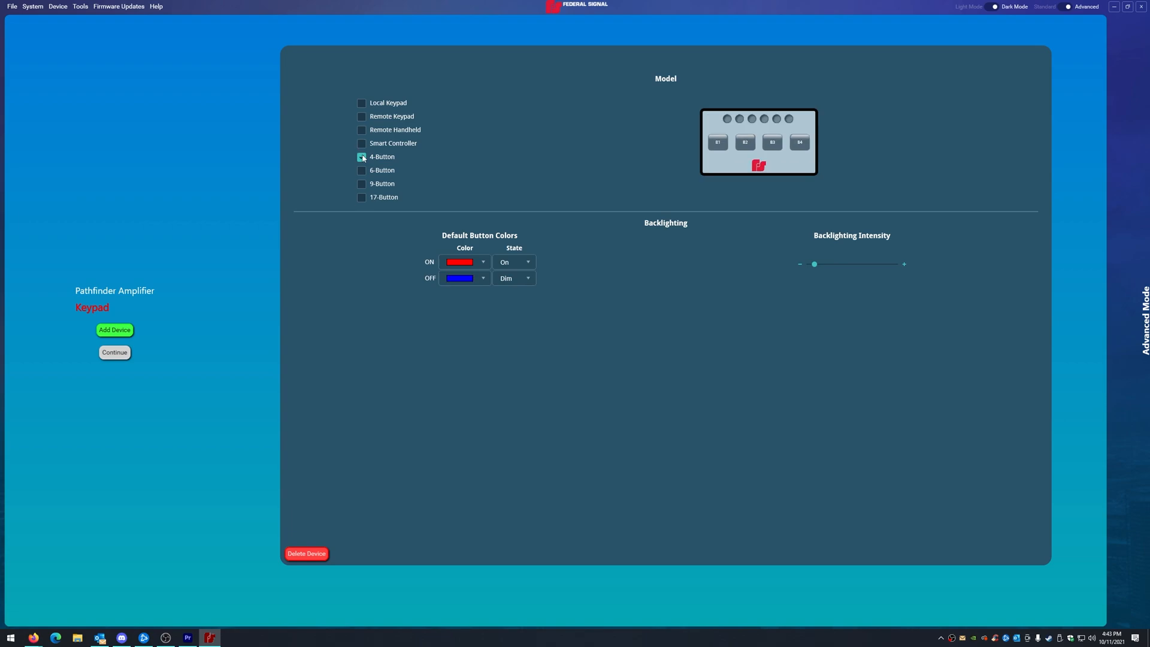
left_click(361, 170)
left_click(362, 184)
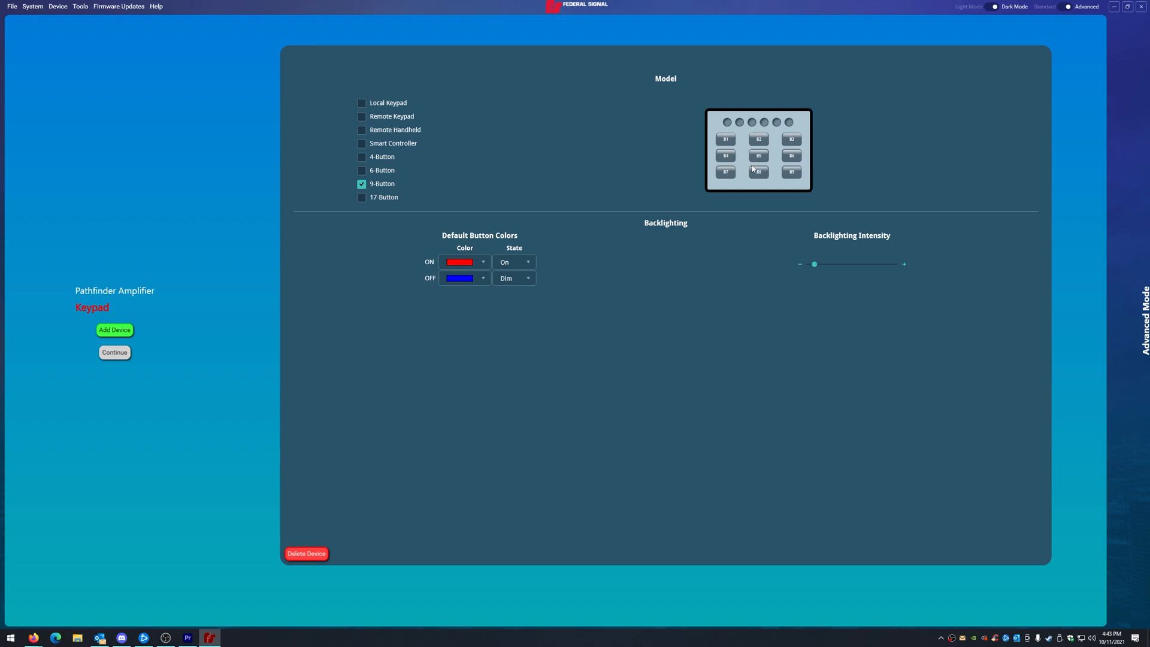
left_click(362, 198)
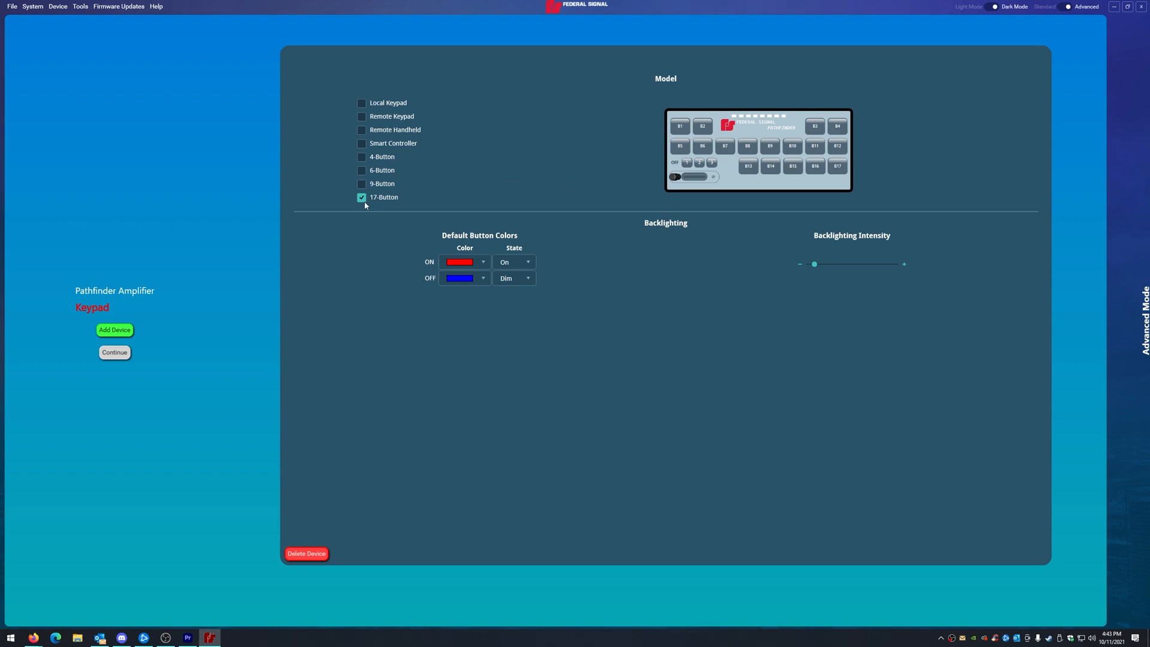
- Compare the Local Keypad and Remote Handheld, choose the 17-Button keypad model, and continue to the button configuration
left_click(362, 103)
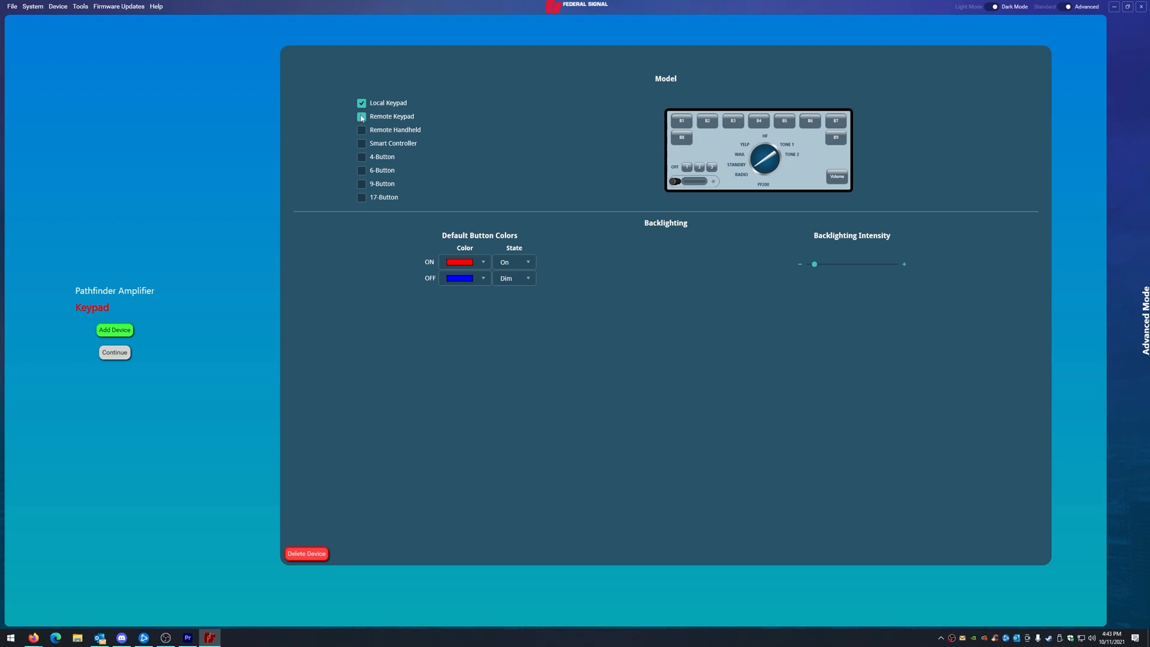
left_click(361, 130)
left_click(361, 198)
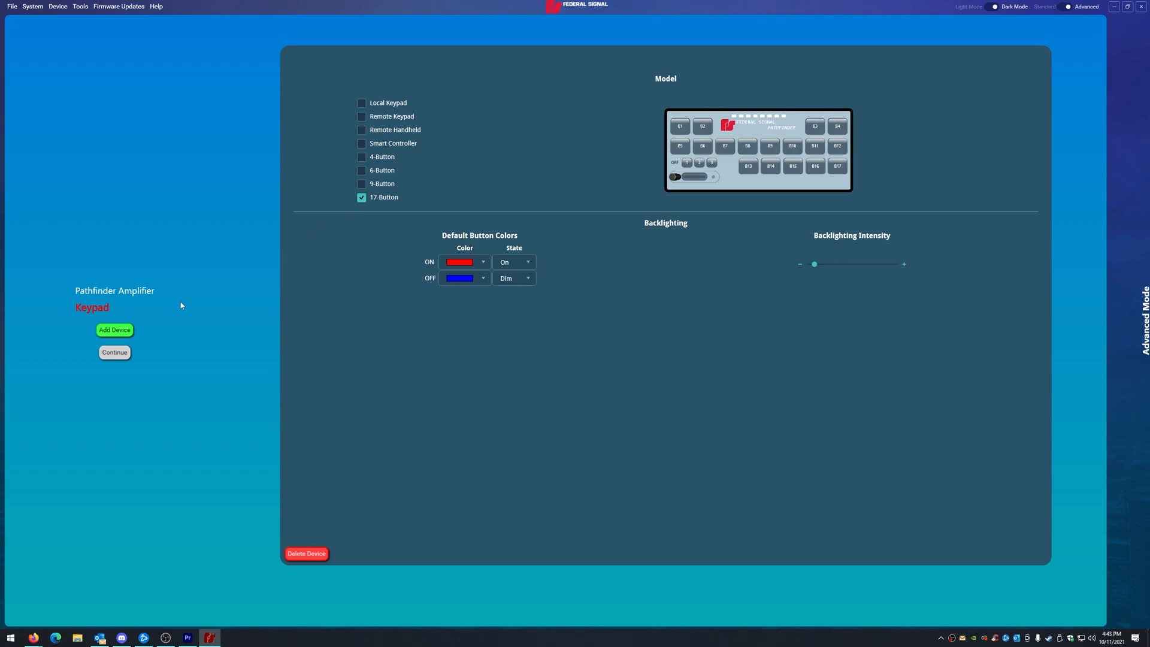
left_click(112, 352)
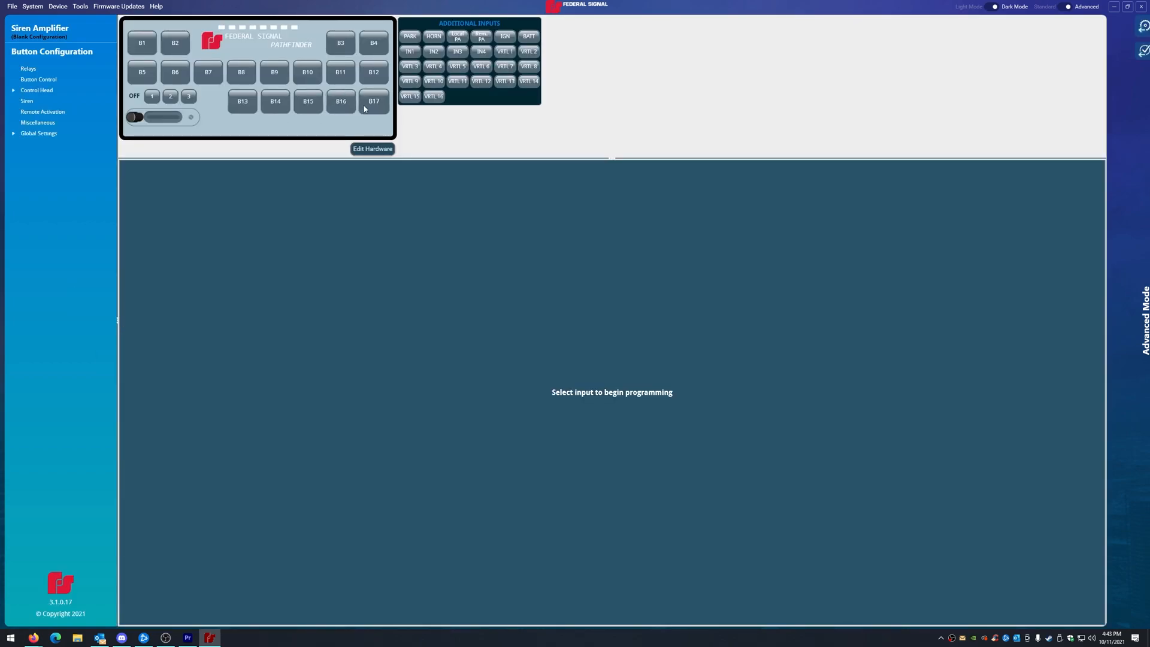
- Reopen the hardware setup, review the Pathfinder amplifier and keypad settings, and return to the button configuration
left_click(372, 150)
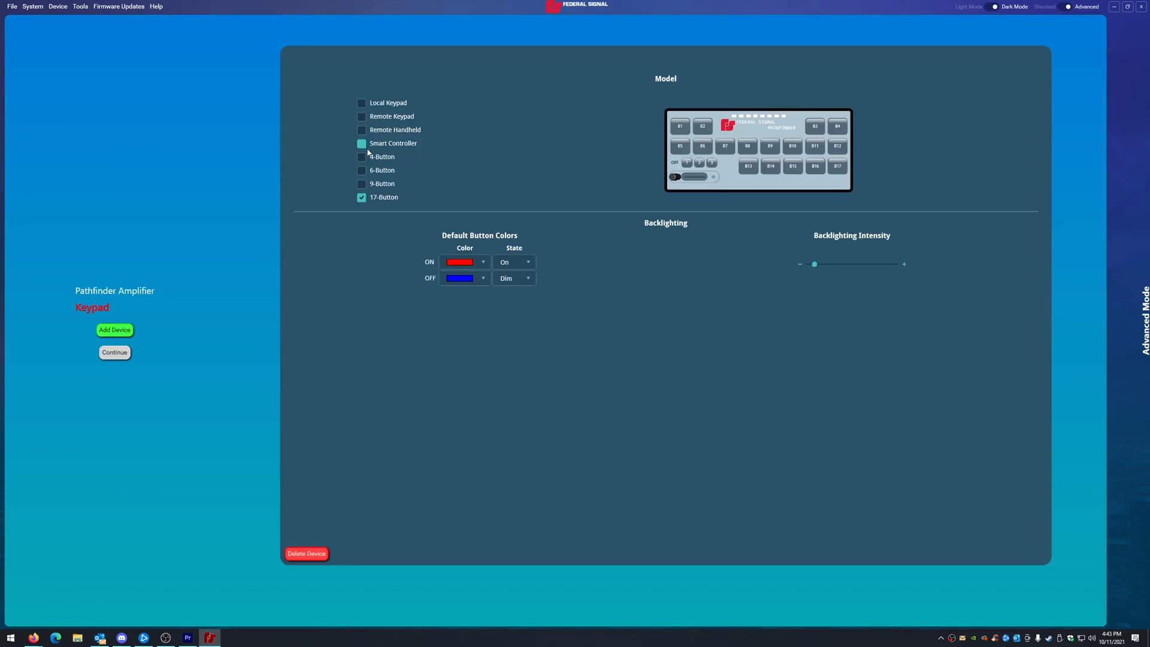
left_click(148, 292)
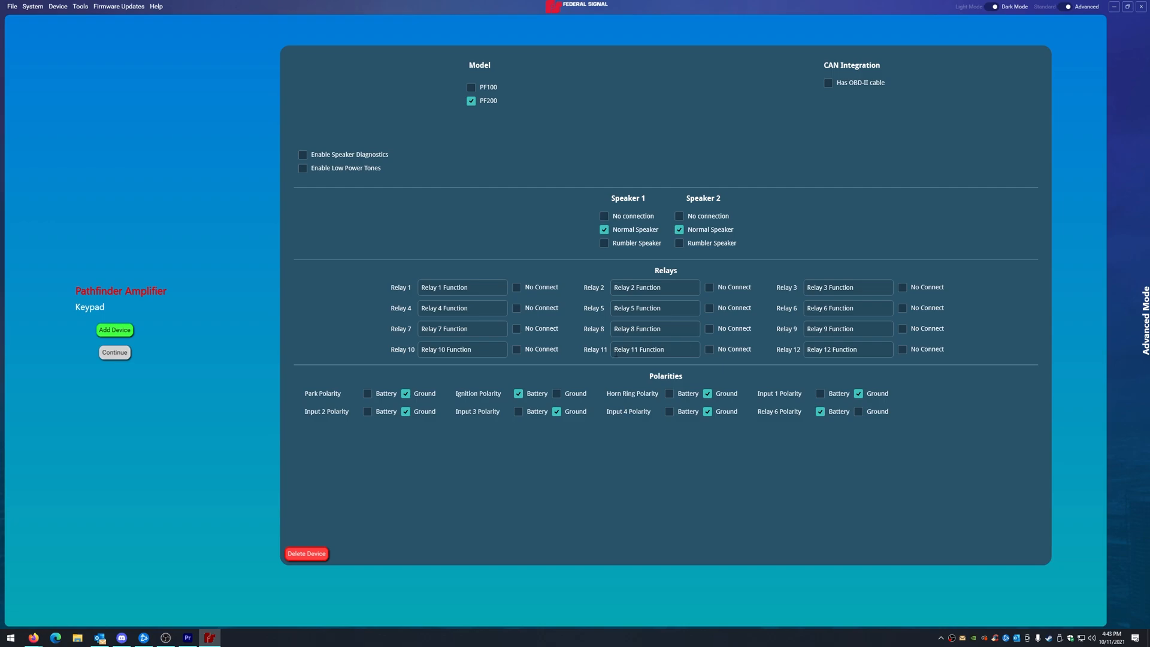
left_click(92, 309)
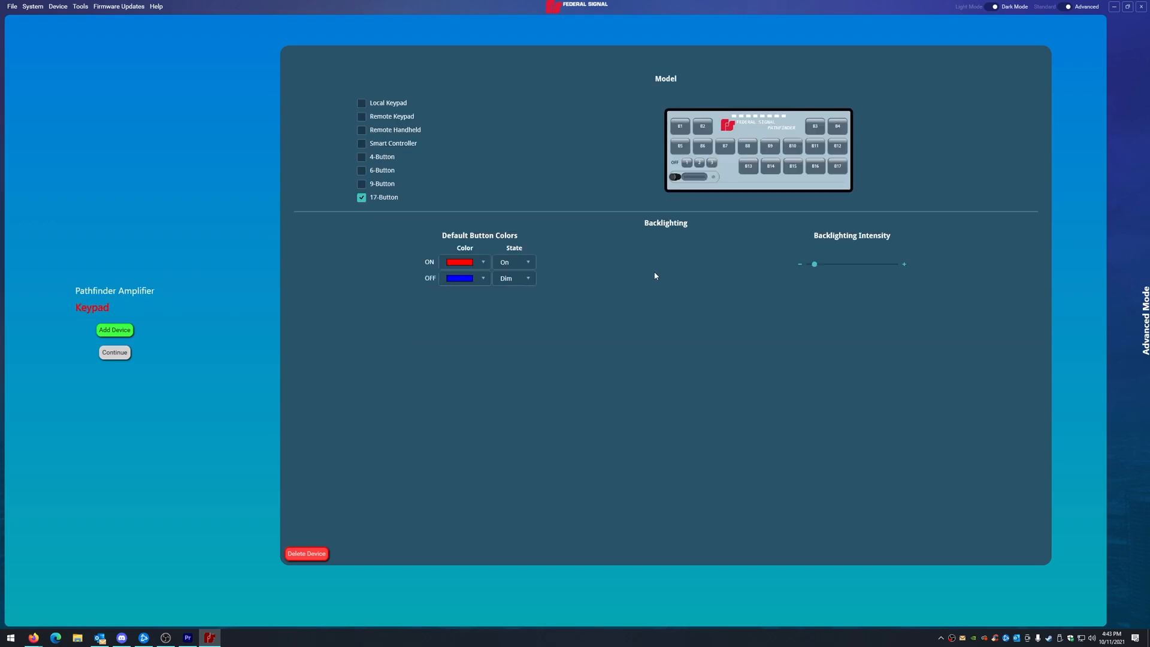
left_click(145, 290)
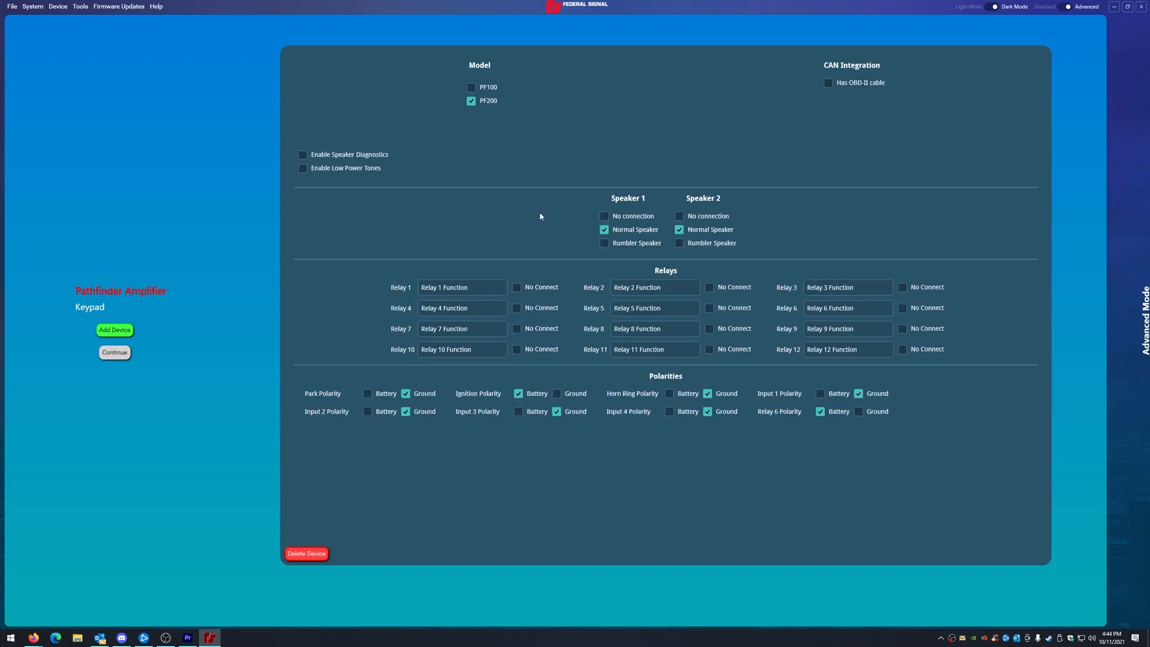
left_click(102, 307)
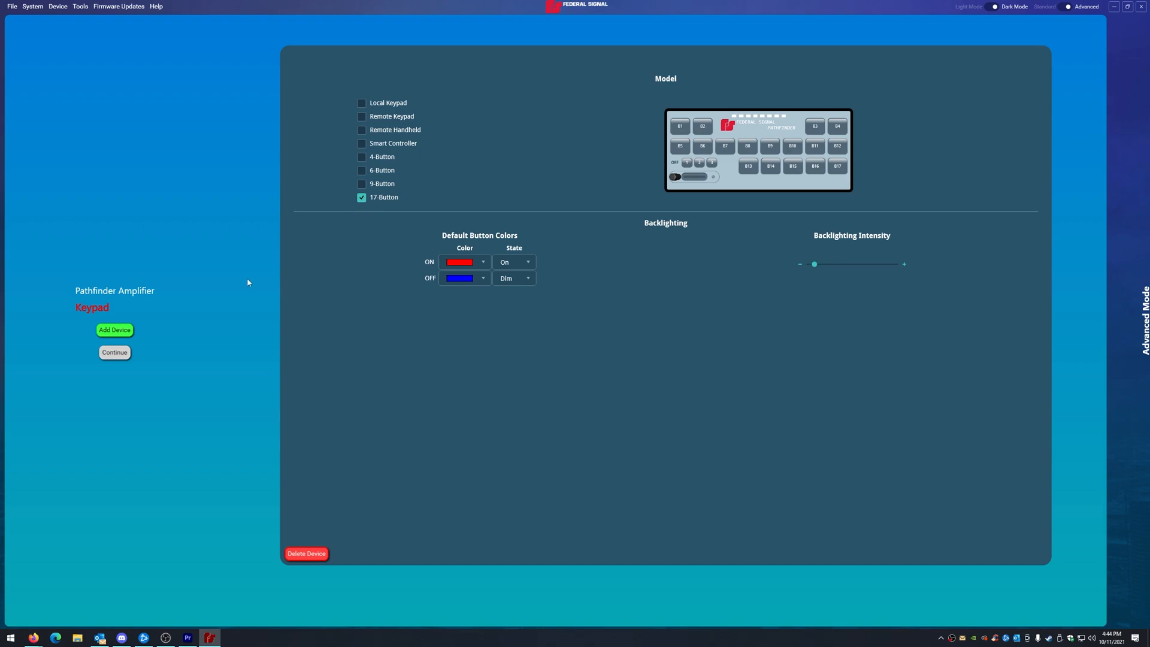
left_click(114, 352)
left_click(60, 8)
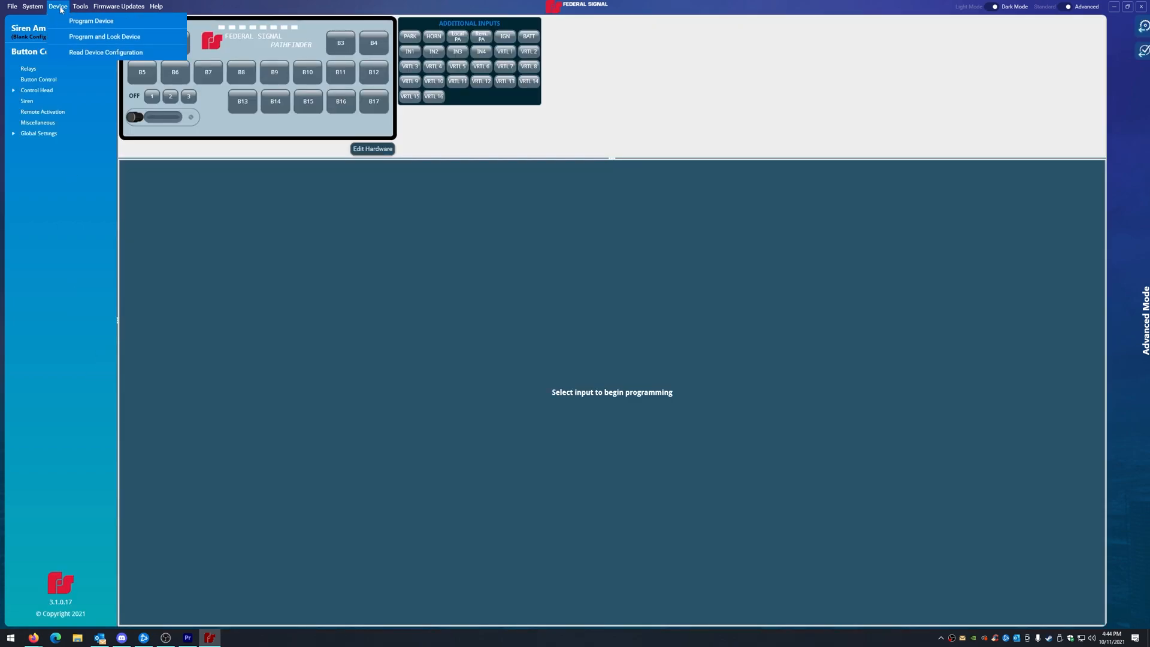
left_click(88, 21)
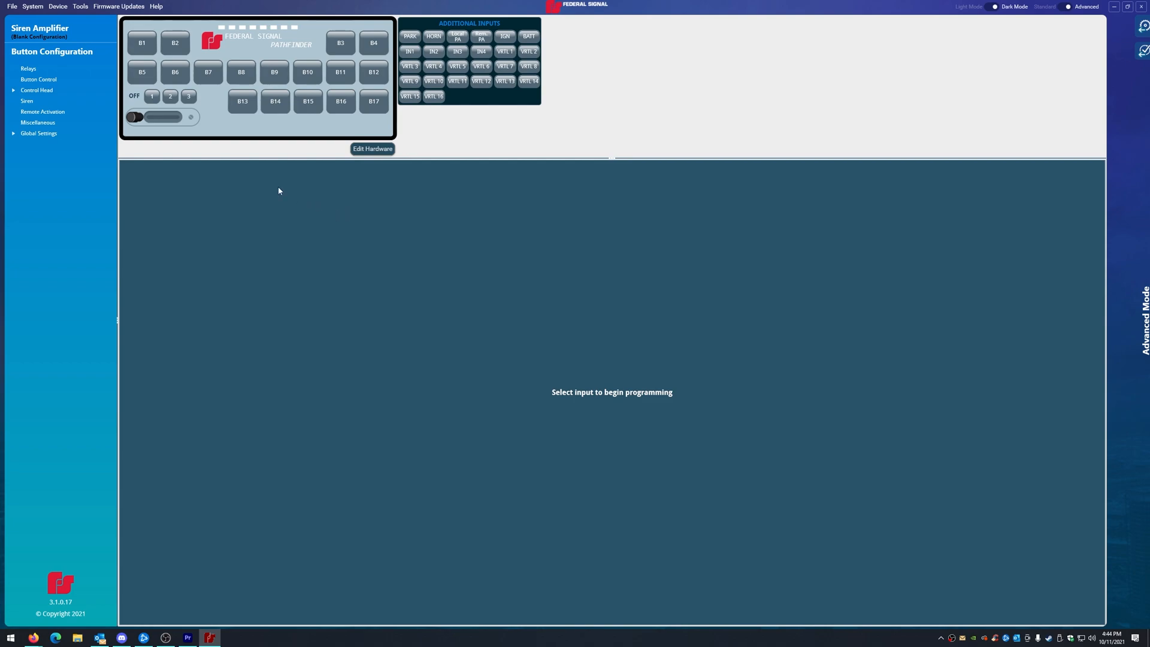
left_click(33, 6)
mouse_move(100, 38)
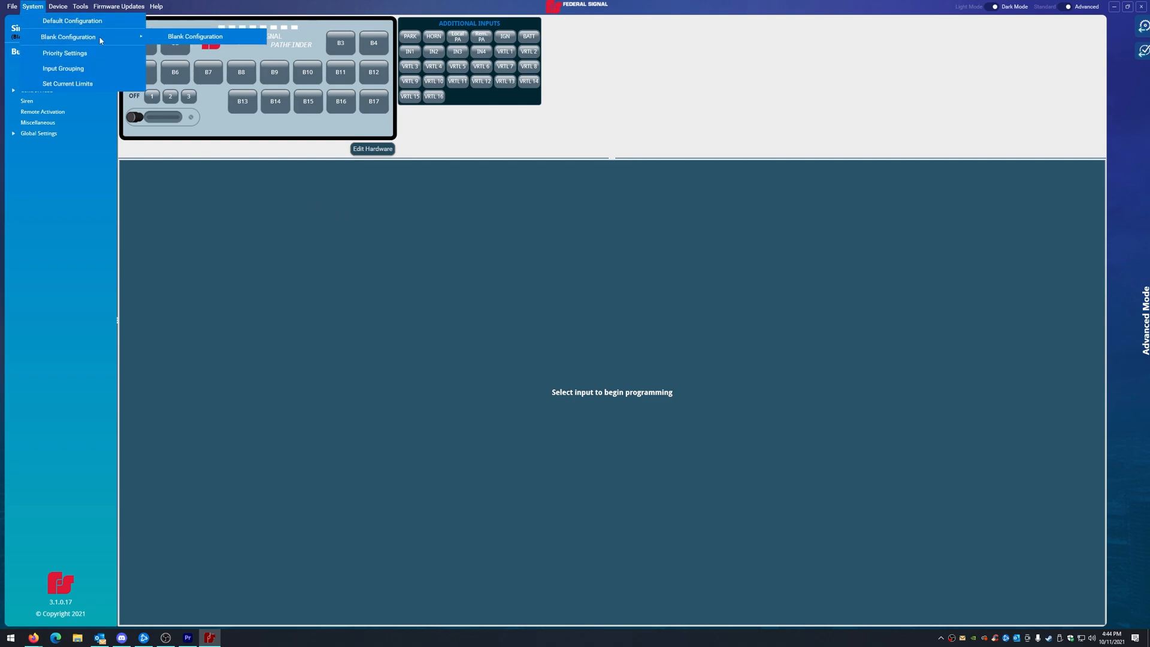
left_click(230, 35)
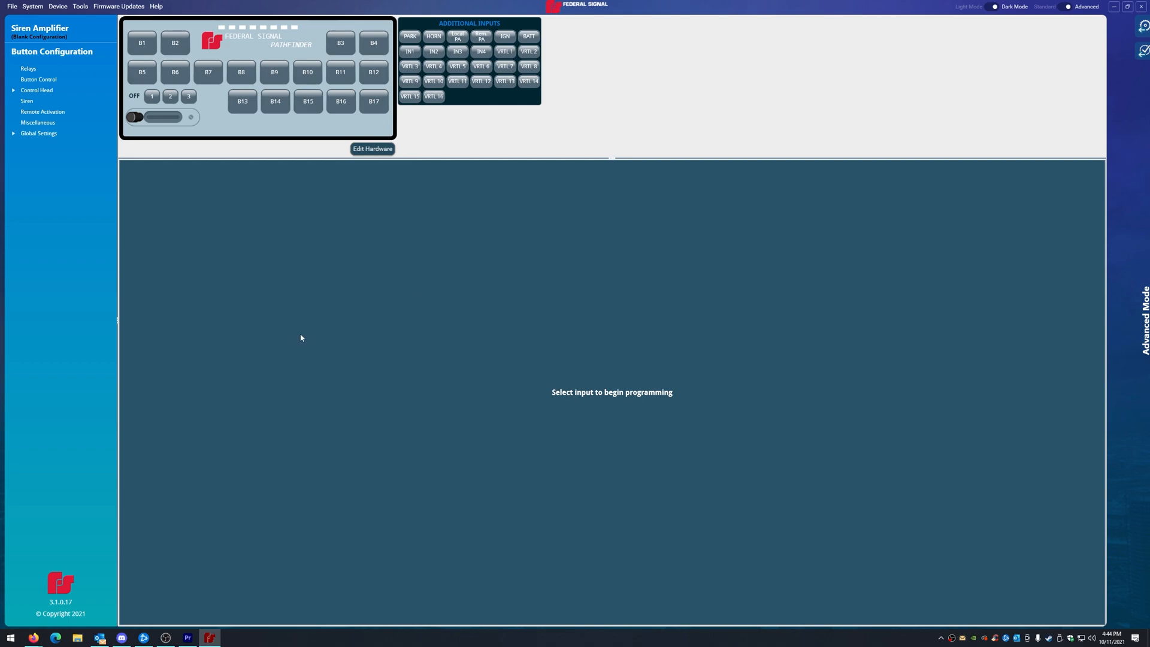
key("alt+Tab")
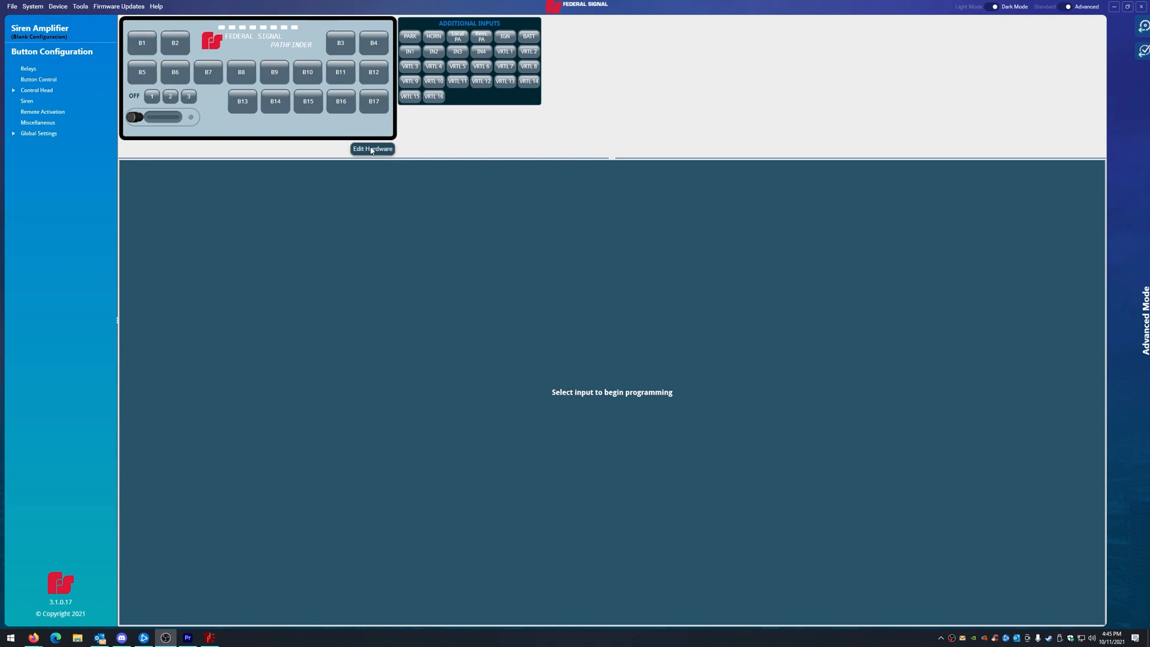
- Reopen the hardware setup and enable low power tones for the Pathfinder amplifier
left_click(371, 149)
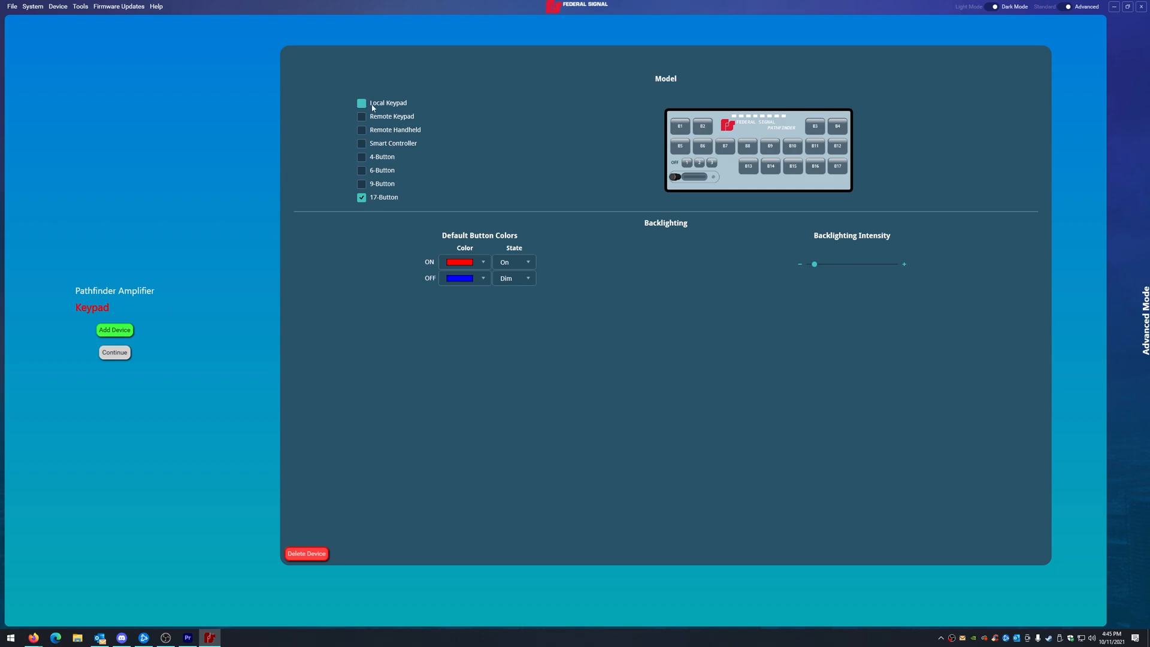
left_click(101, 293)
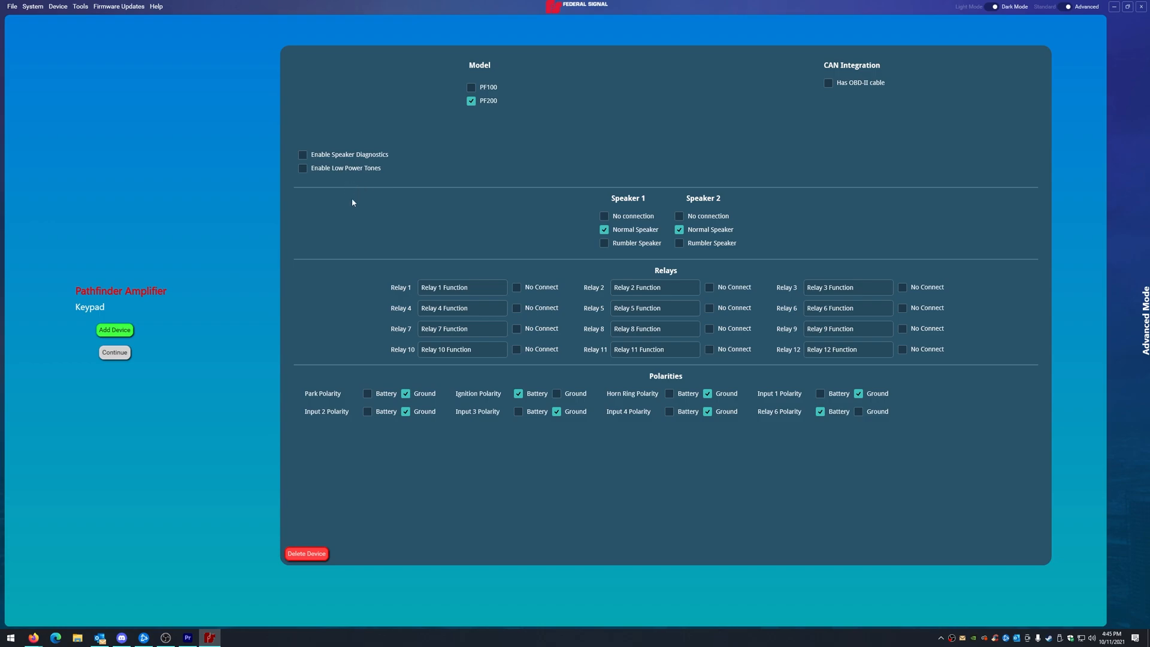
left_click(304, 169)
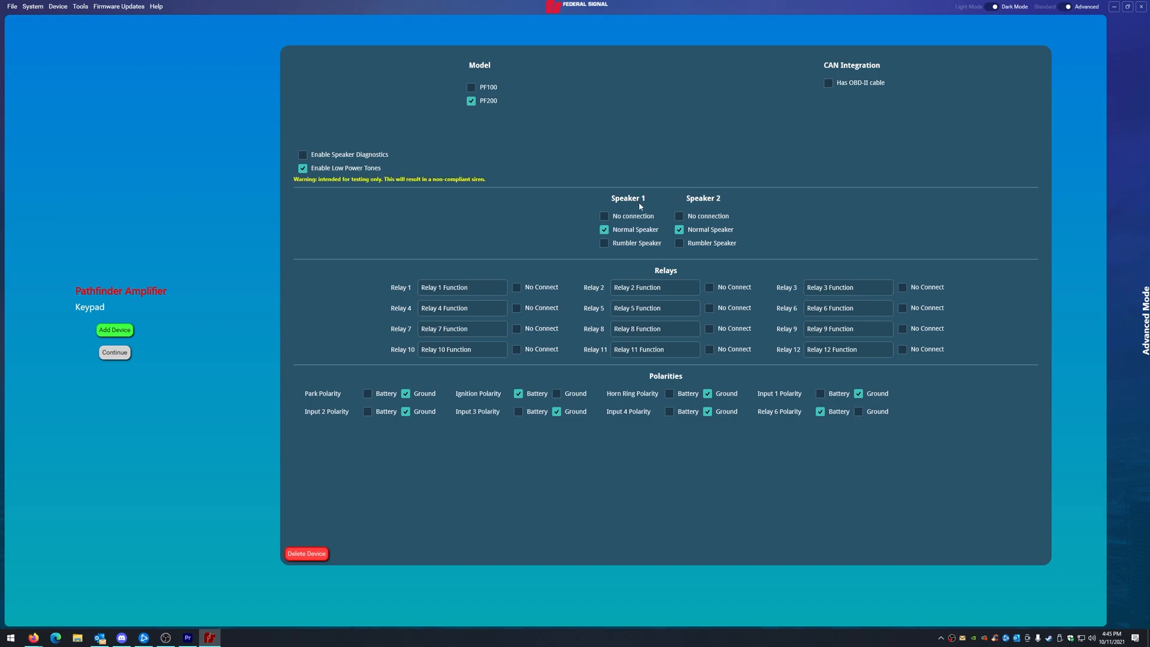
- Try Rumbler Speaker and No connection for Speaker 1, check the PF100 speaker options, and return the model to PF200
left_click(605, 243)
left_click(604, 217)
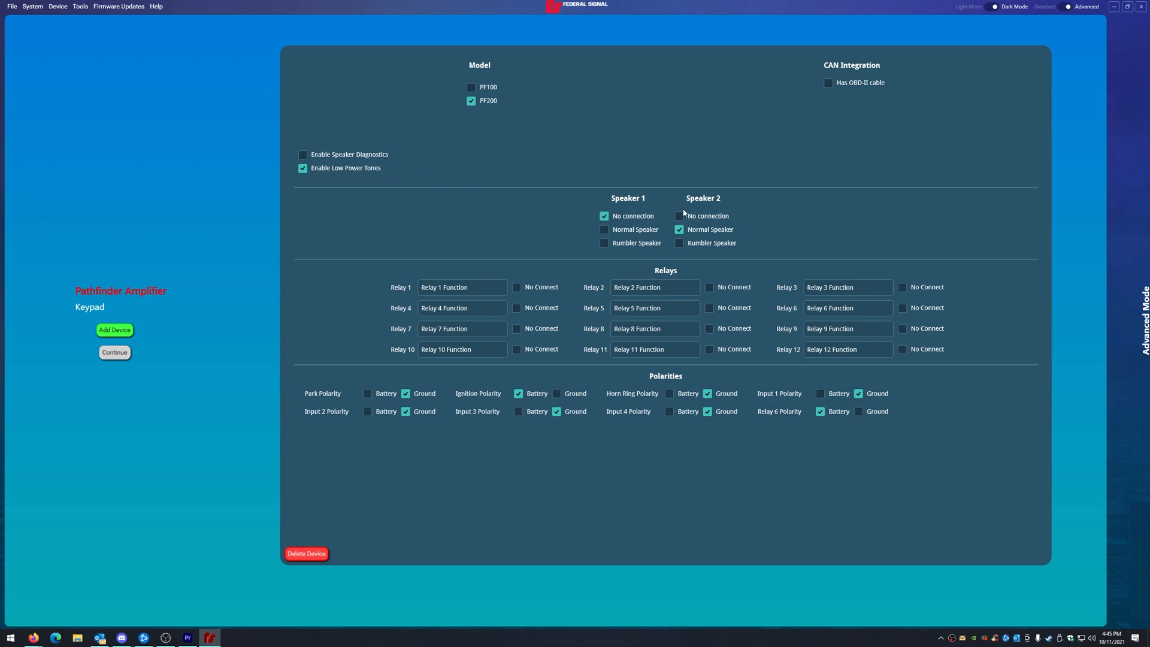
left_click(471, 87)
left_click(641, 229)
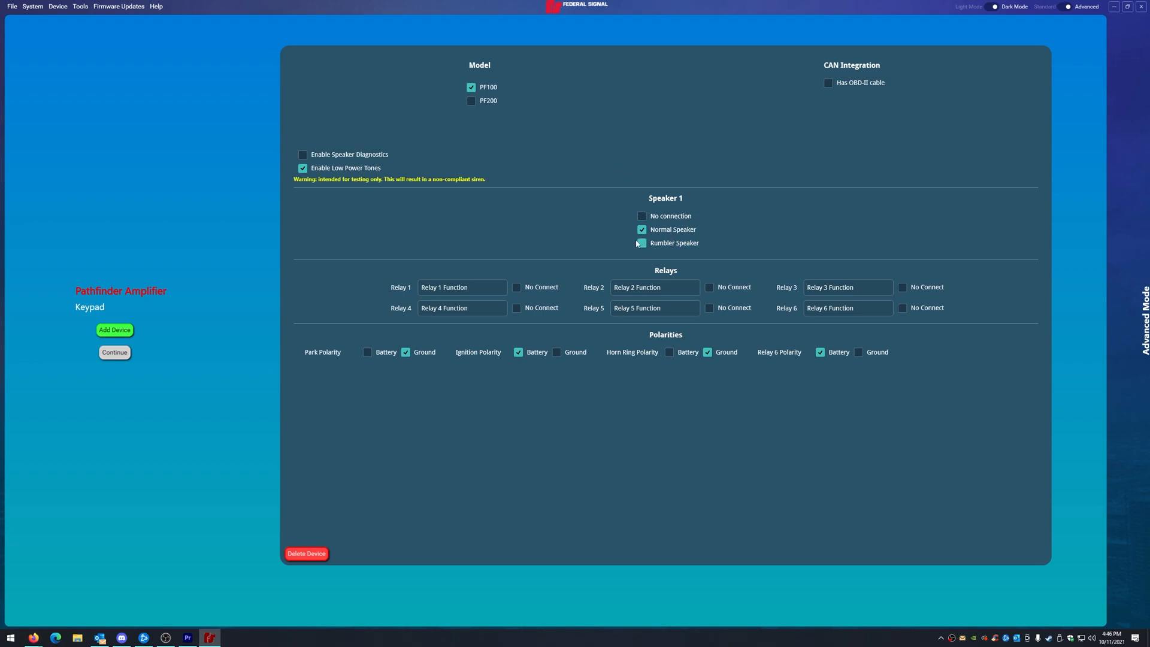
left_click(472, 102)
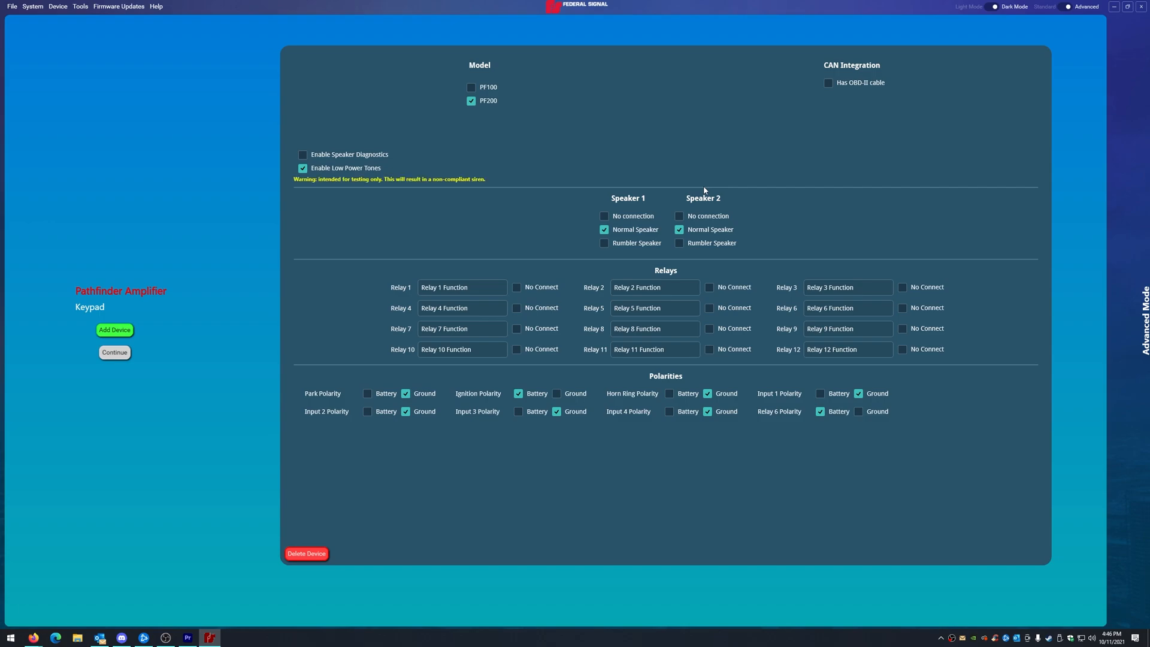
- Try Rumbler Speaker on Speaker 1 and on Speaker 2, returning each to Normal Speaker
left_click(605, 243)
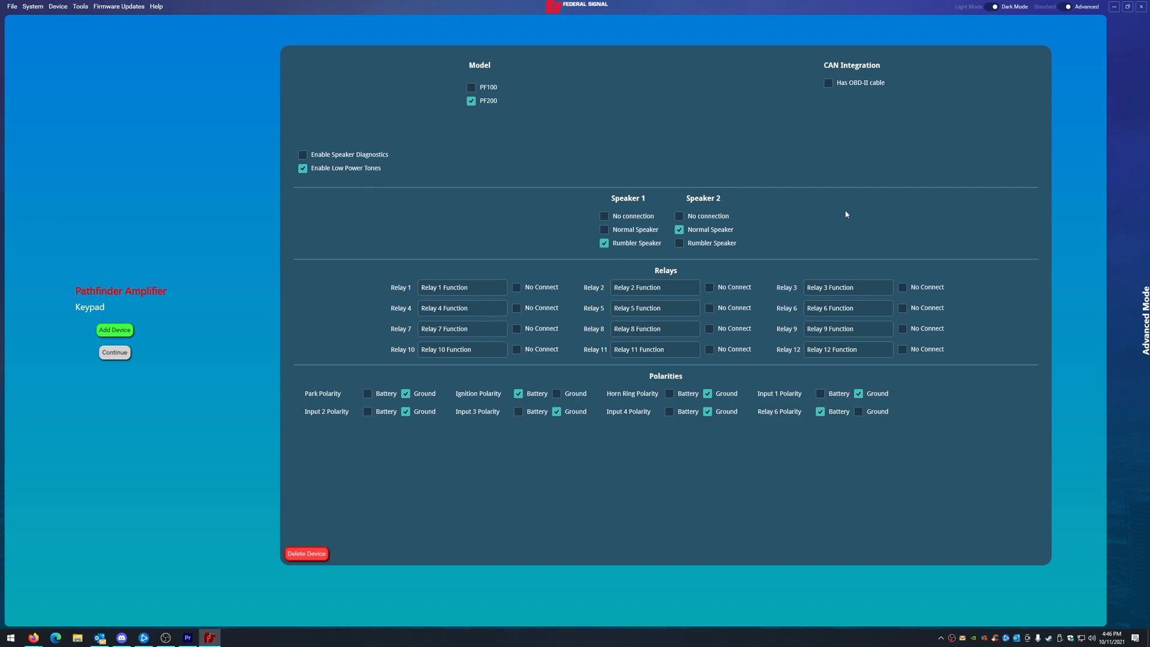
left_click(604, 231)
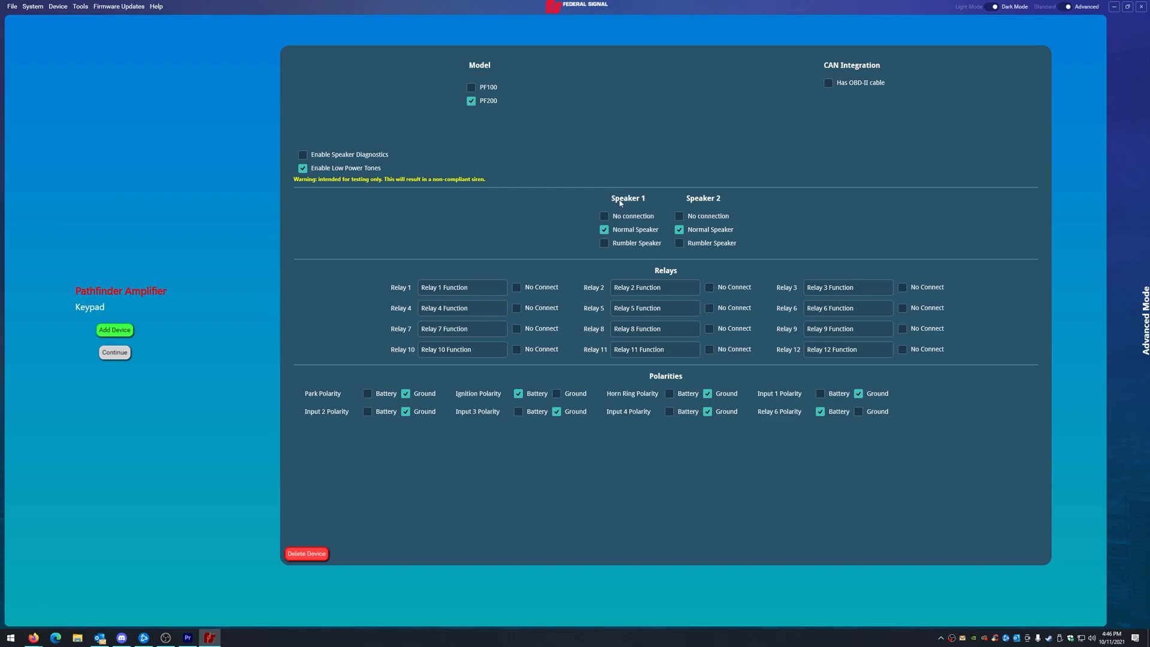
left_click(679, 243)
left_click(679, 229)
- Name Relay 6 "Rumbler" and set the Relay 6 polarity to Ground
left_click(877, 310)
left_click(858, 412)
left_click(820, 412)
key("Tab")
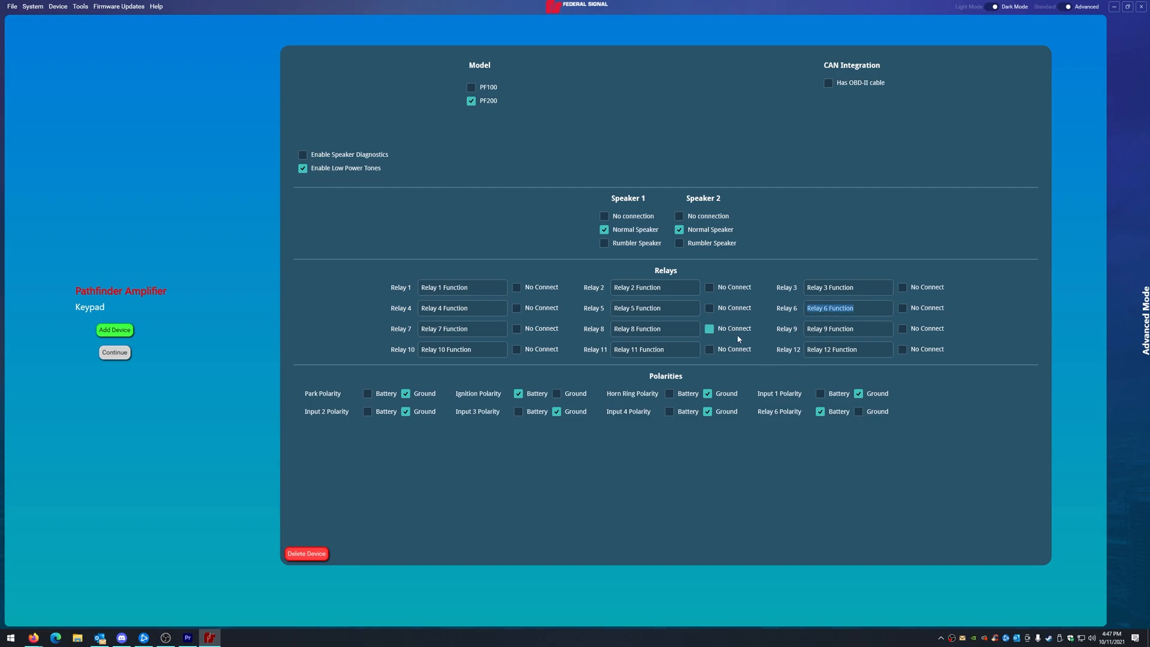
left_click(858, 411)
type("Rumbler")
key("Right")
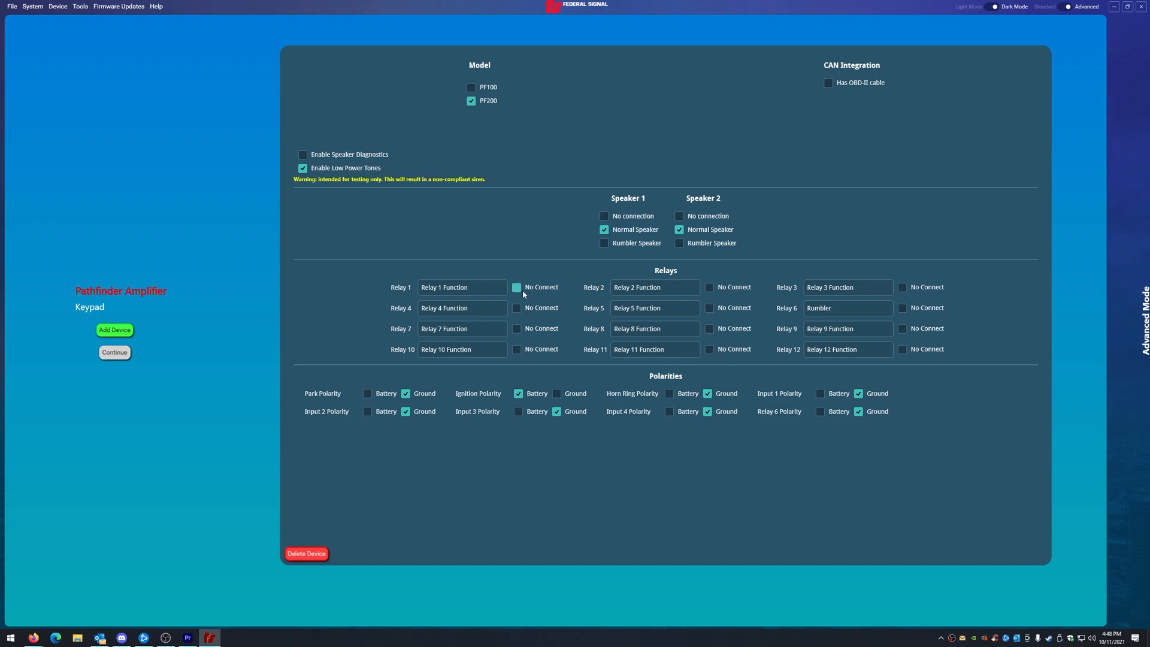
- Mark Relays 7 through 12 as No Connect, leave Relay 5 connected, and continue to the button configuration
left_click(903, 351)
left_click(709, 349)
left_click(516, 349)
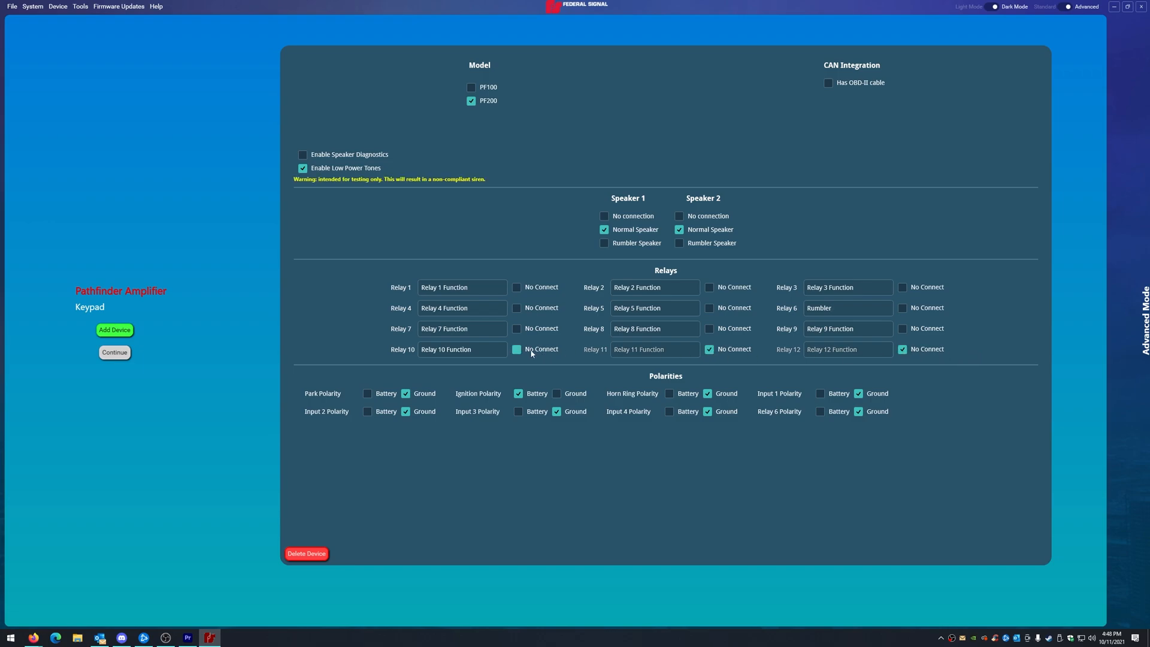
left_click(902, 328)
left_click(709, 329)
left_click(516, 329)
left_click(710, 308)
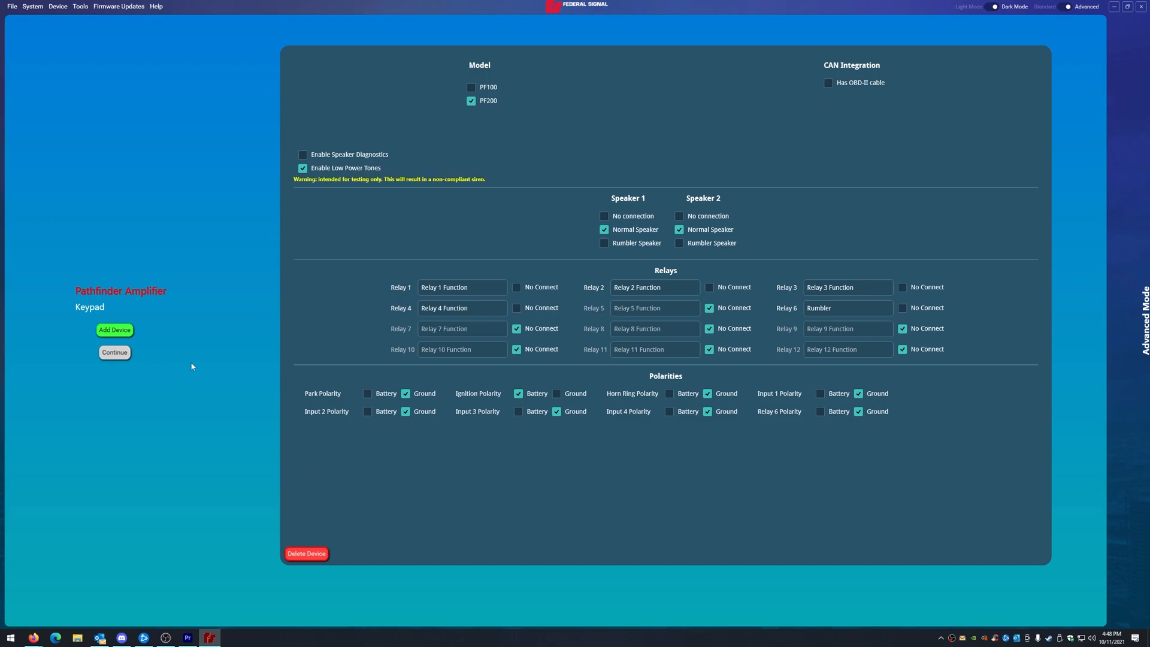
left_click(710, 308)
left_click(115, 353)
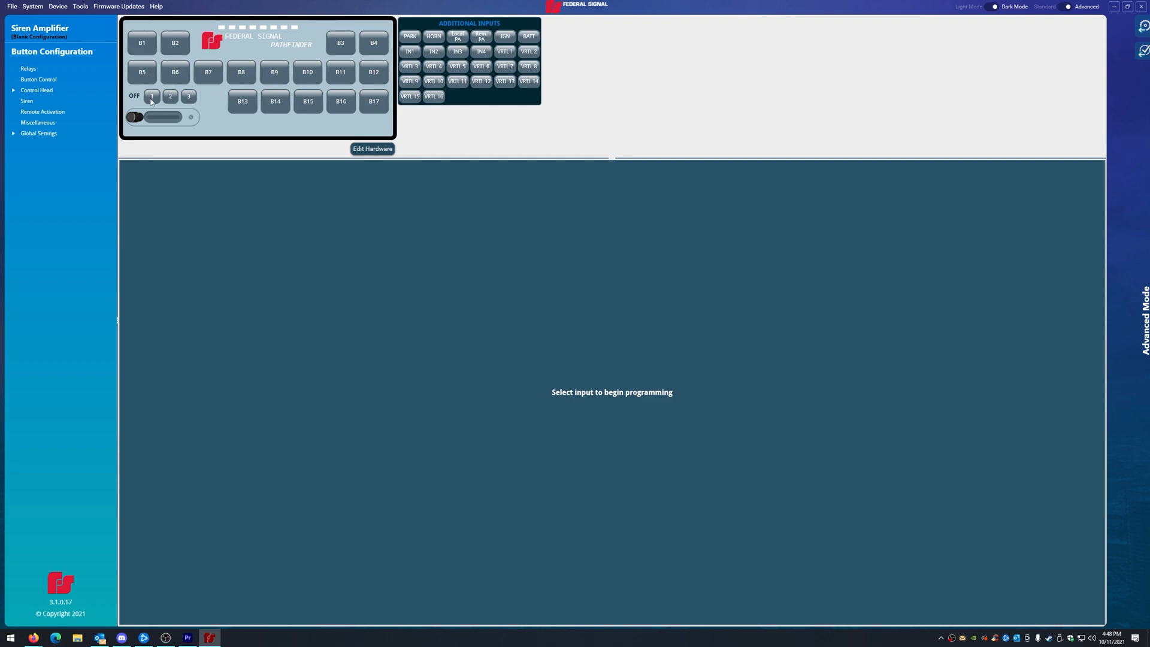
- Open the relay programming for slide switch position 1 and select Relay 1
left_click(152, 97)
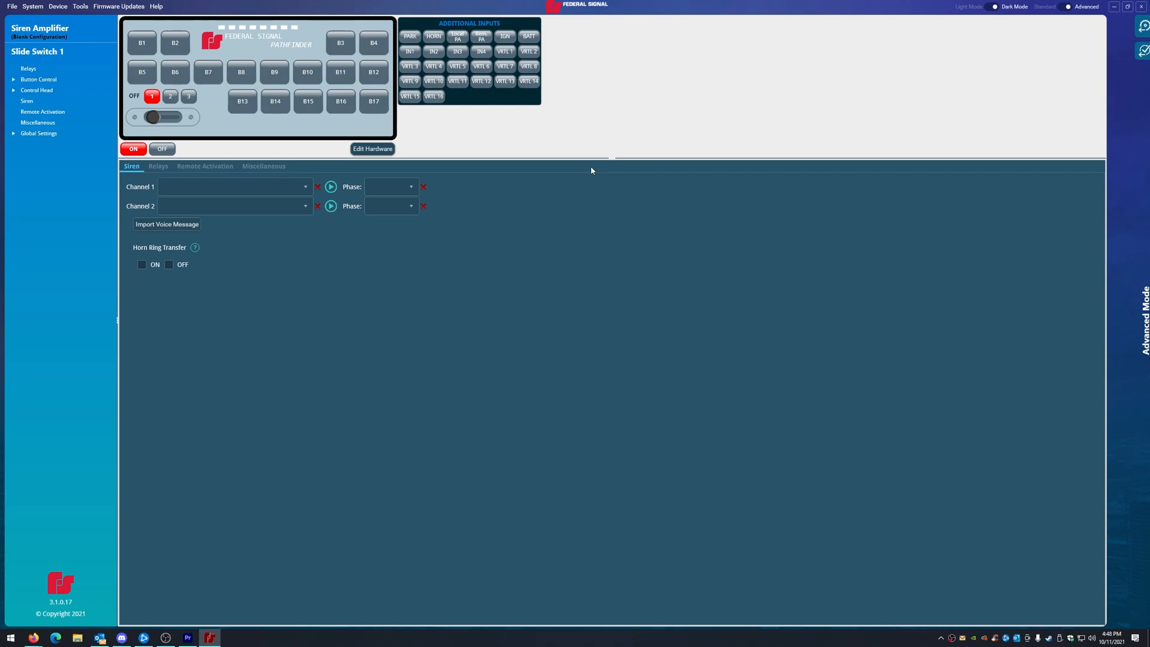
left_click(154, 168)
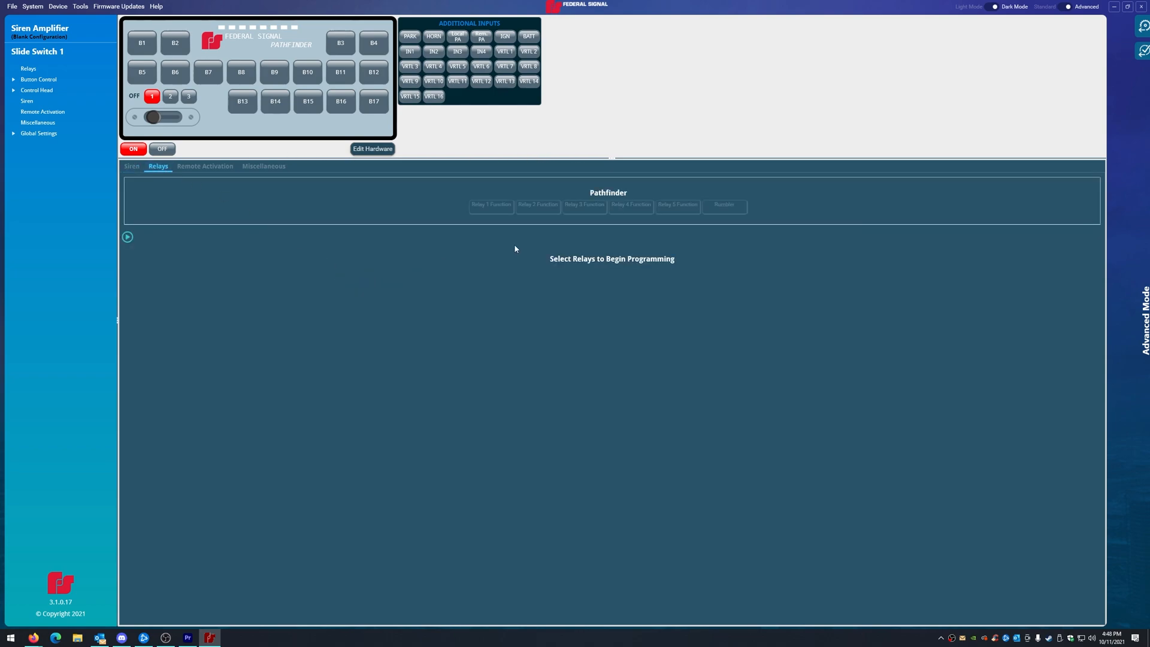
left_click(495, 209)
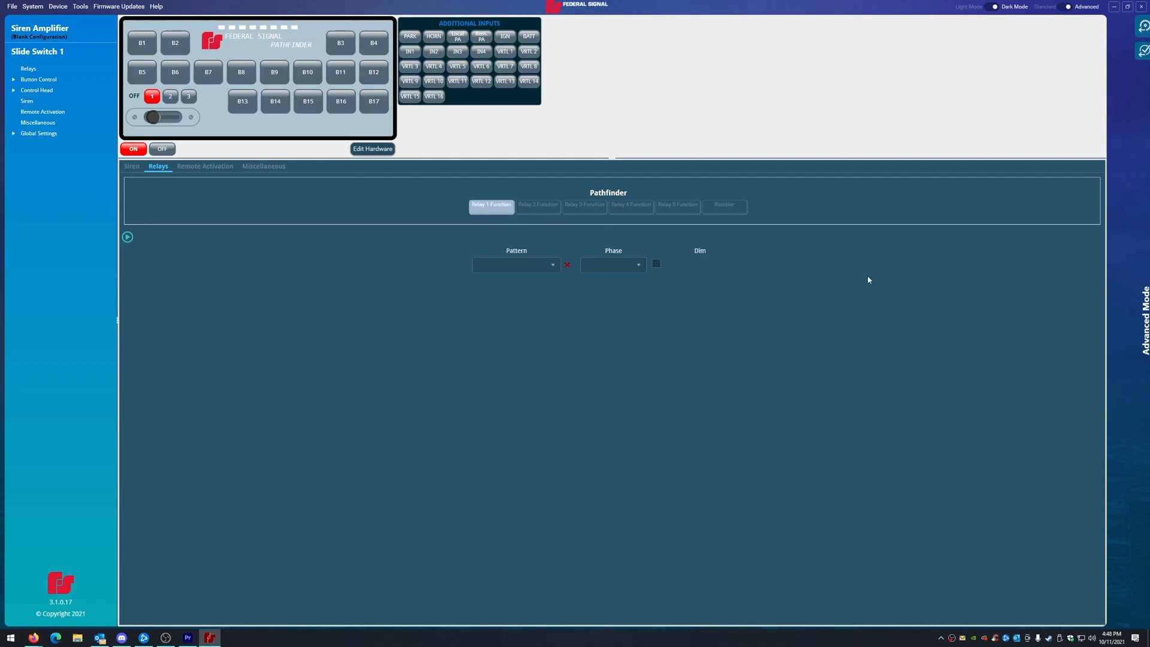
- Browse the available flash patterns for Relay 1 and choose the ON pattern
left_click(533, 266)
scroll(511, 306, "down", 1)
scroll(511, 306, "up", 1)
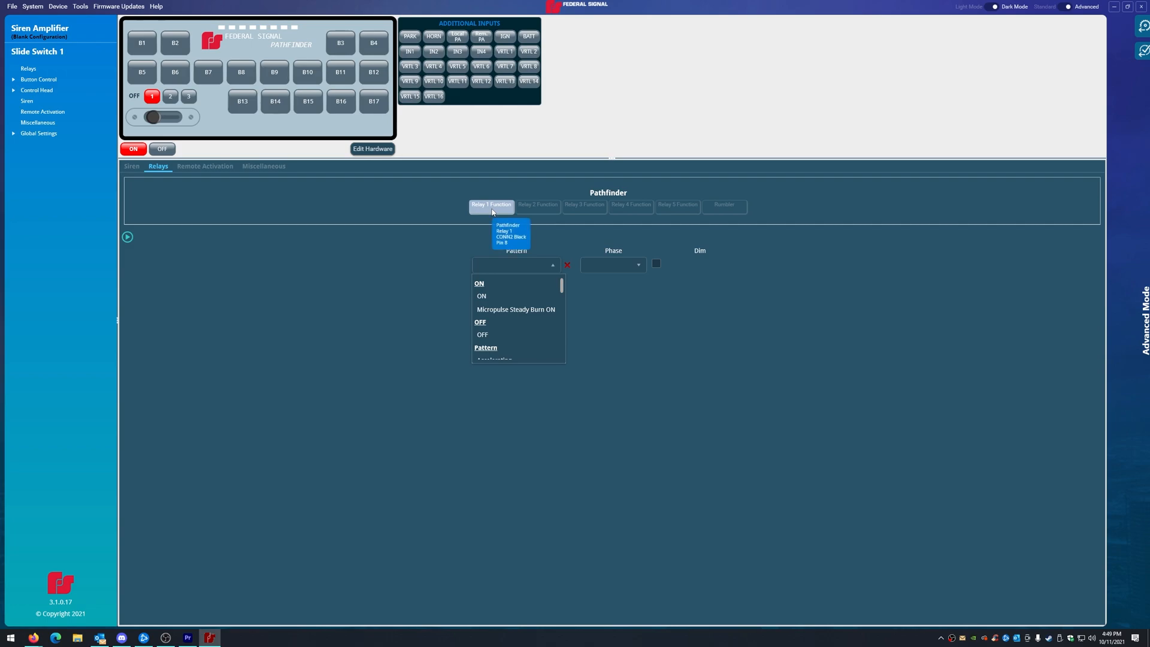
scroll(506, 335, "down", 6)
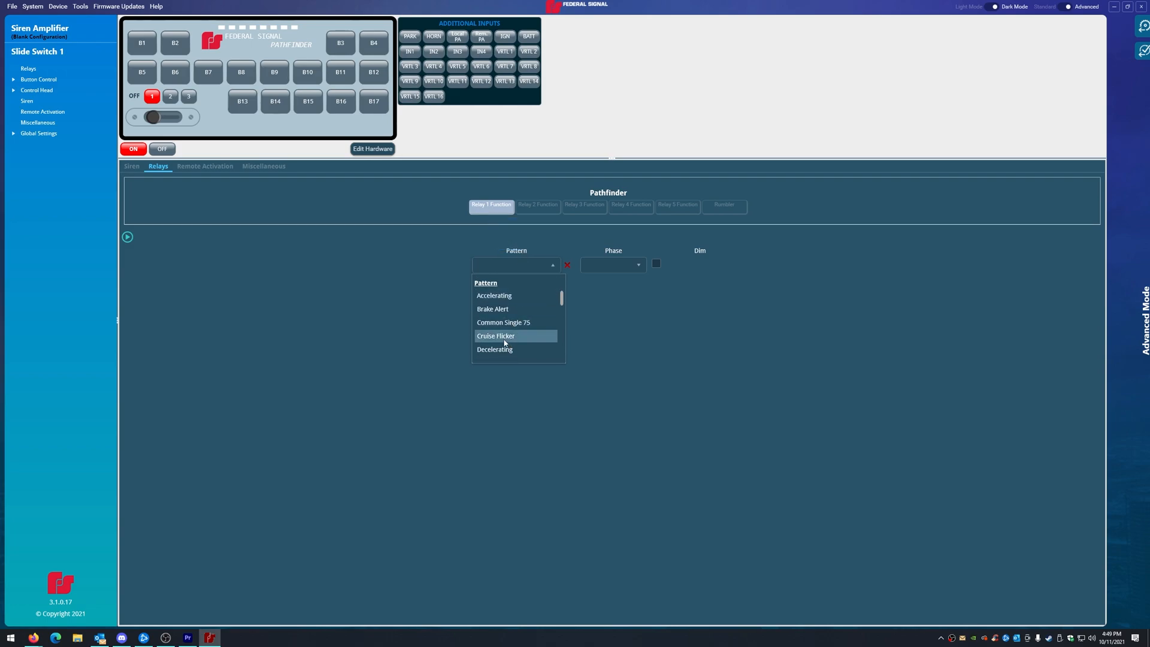
scroll(499, 317, "down", 2)
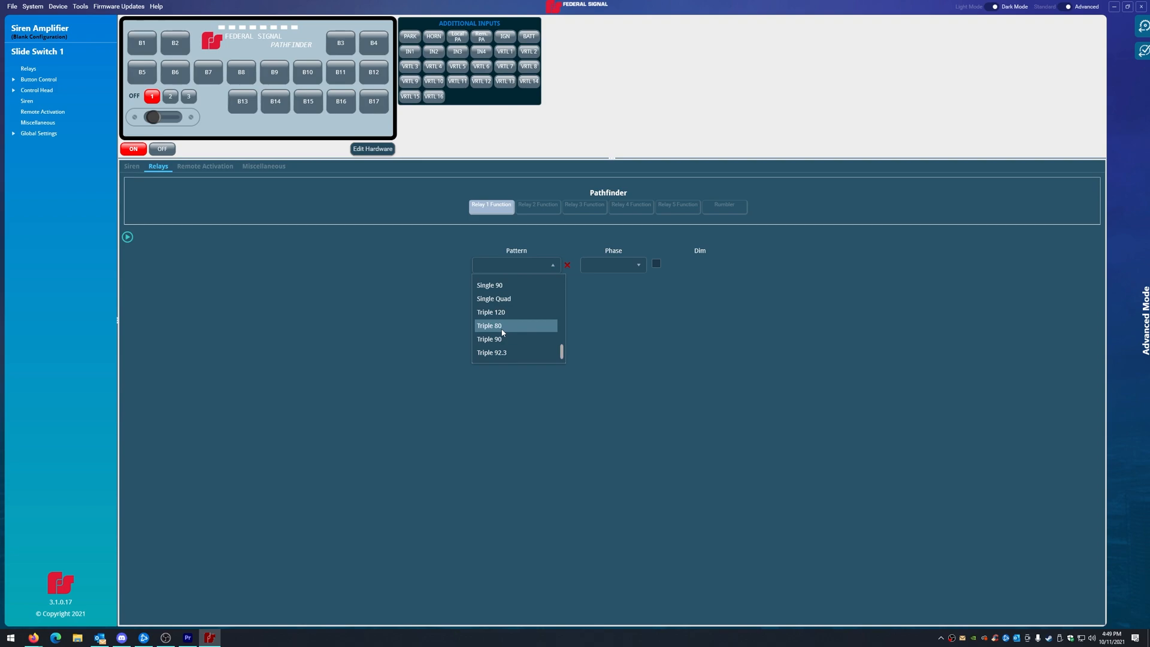
scroll(500, 324, "up", 8)
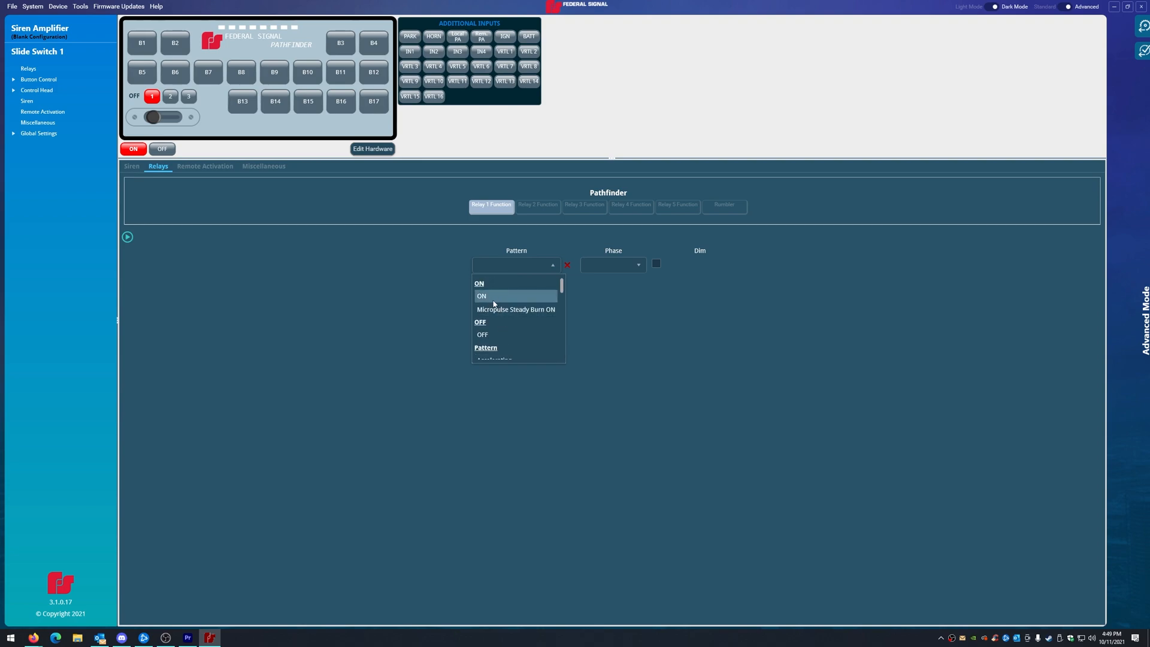
left_click(495, 297)
- Try the Dim option on Relay 1 and turn it back off
left_click(526, 269)
left_click(606, 288)
left_click(656, 264)
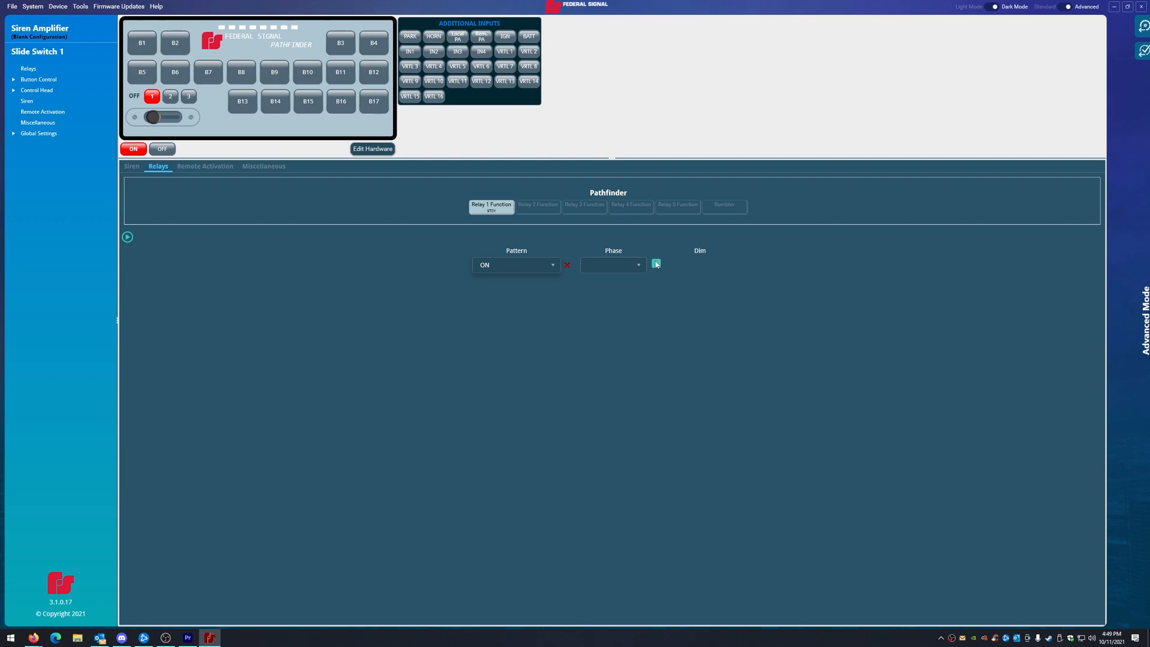
left_click_drag(692, 267, 741, 264)
left_click(656, 264)
- Set the Relay 1 pattern for slide switch position 1 to Single 90
left_click(491, 212)
left_click(530, 266)
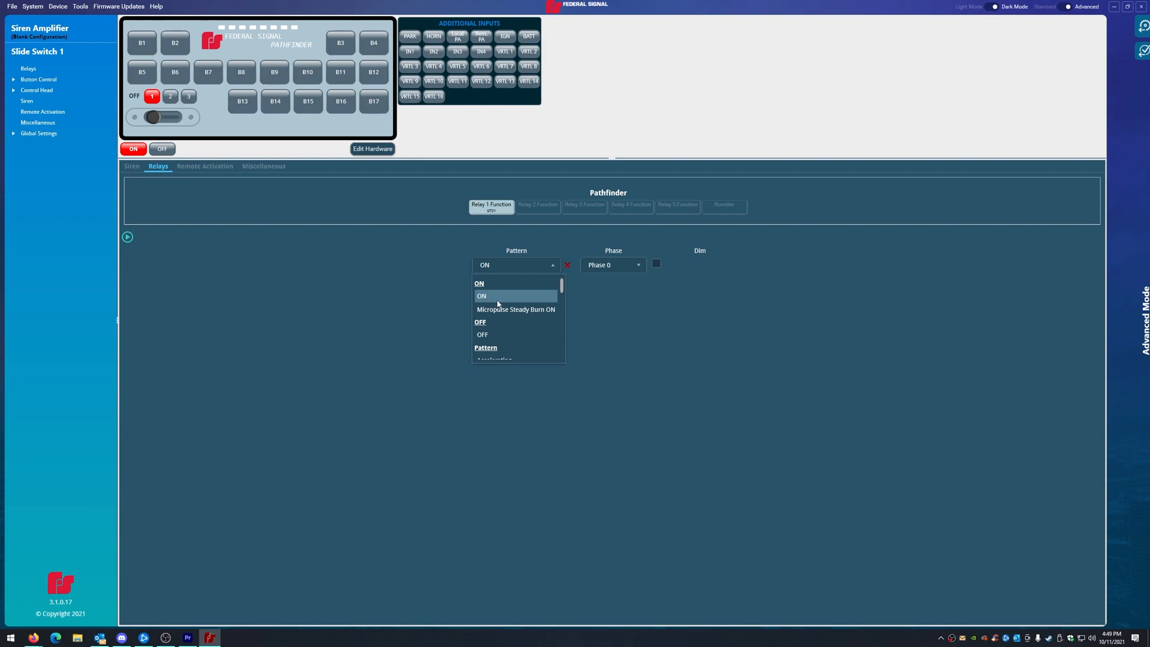
scroll(509, 311, "down", 6)
scroll(525, 320, "down", 4)
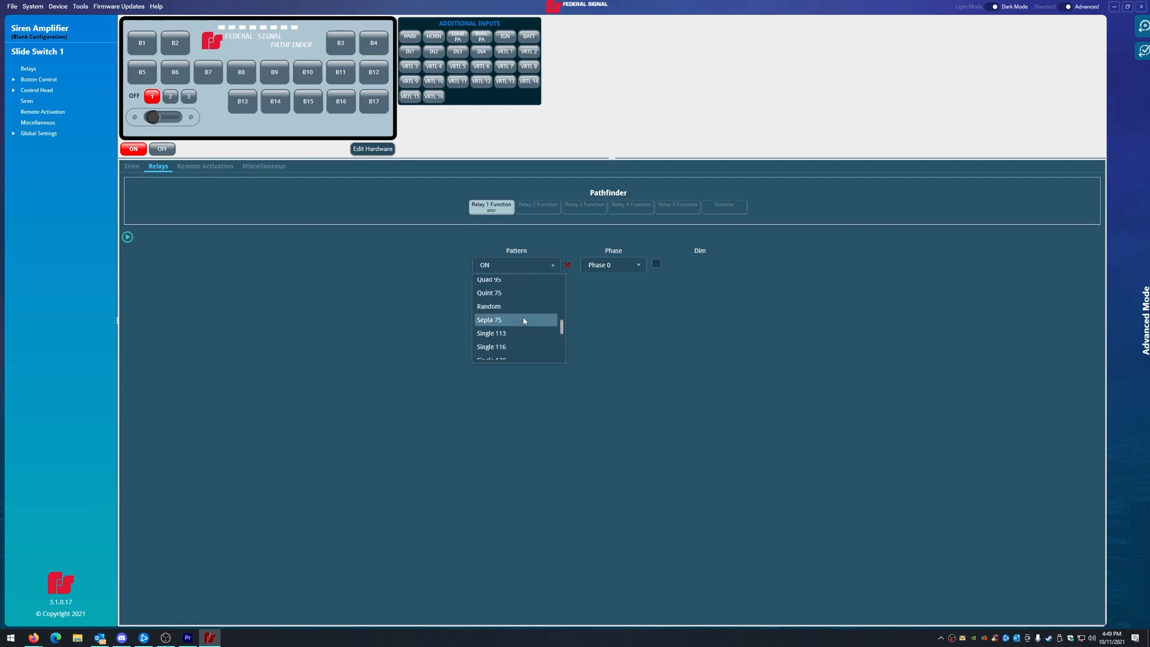
scroll(533, 332, "down", 2)
left_click(508, 351)
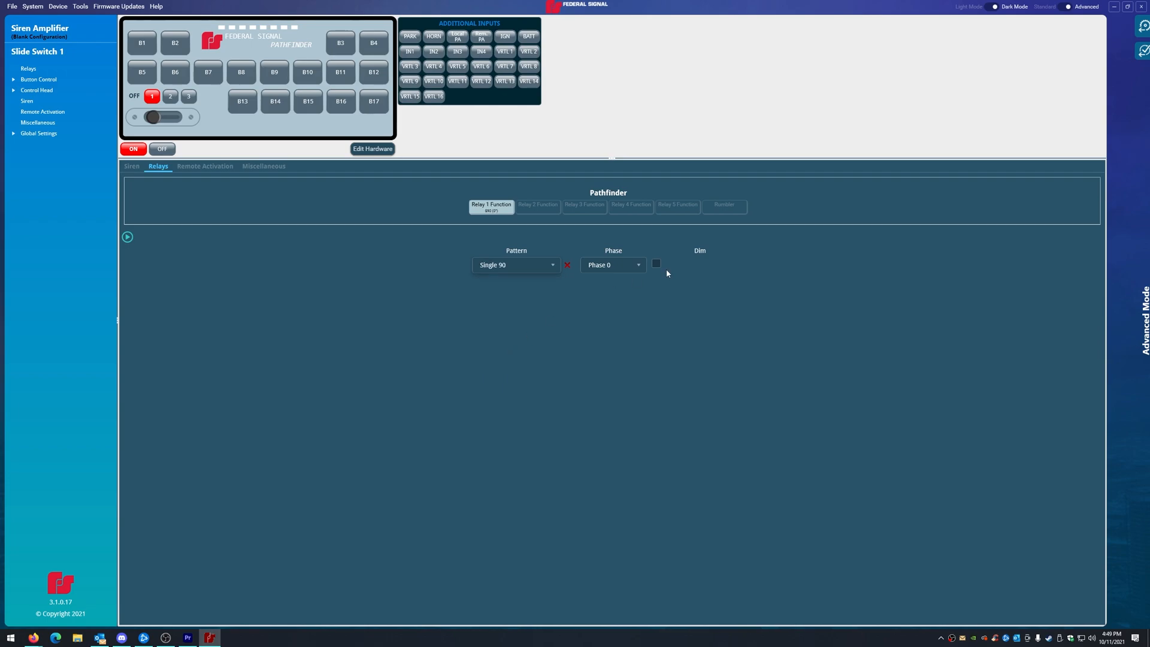
- Compare the Relay 1 and Relay 2 programming by switching between the two relays
left_click(538, 206)
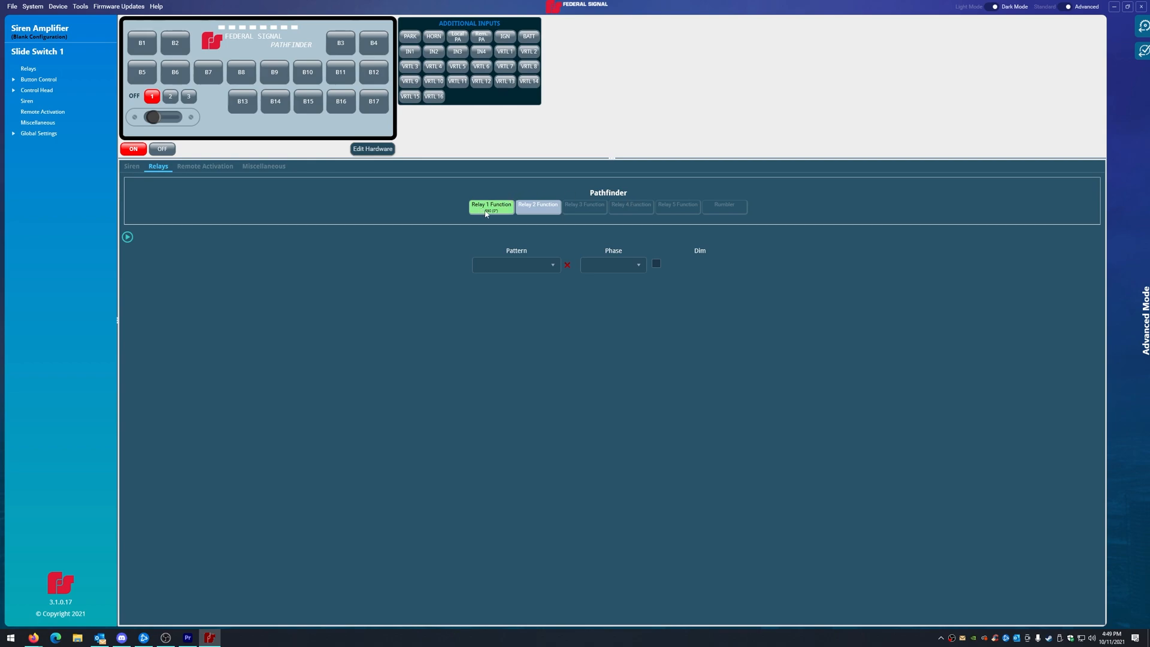
left_click(489, 212)
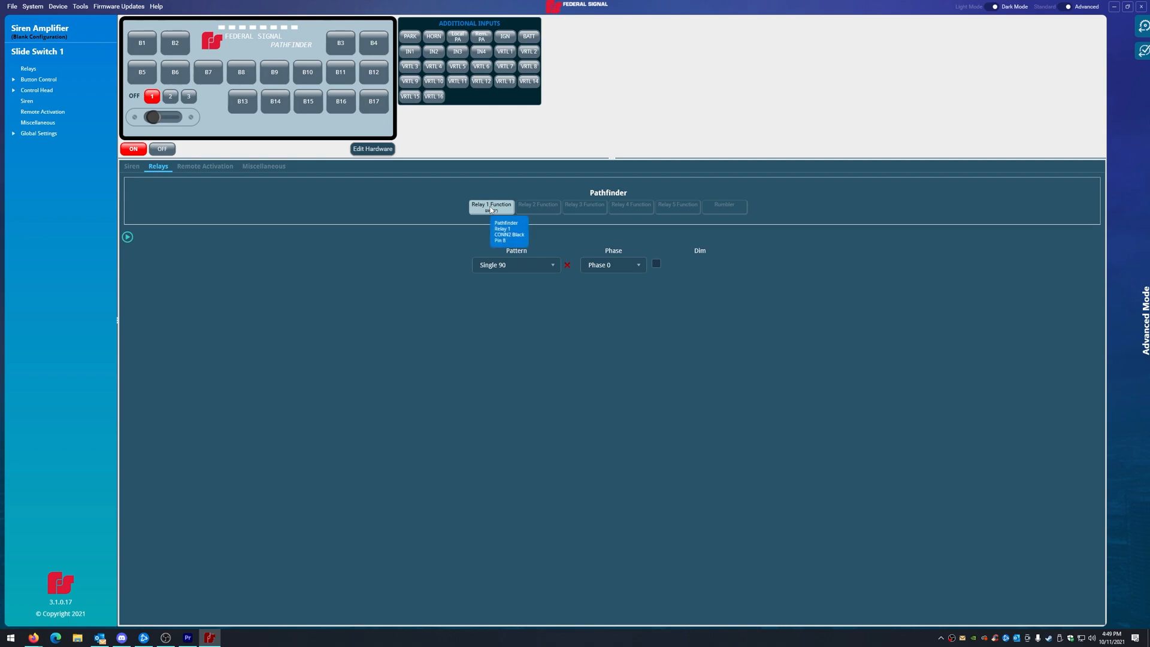
left_click(533, 207)
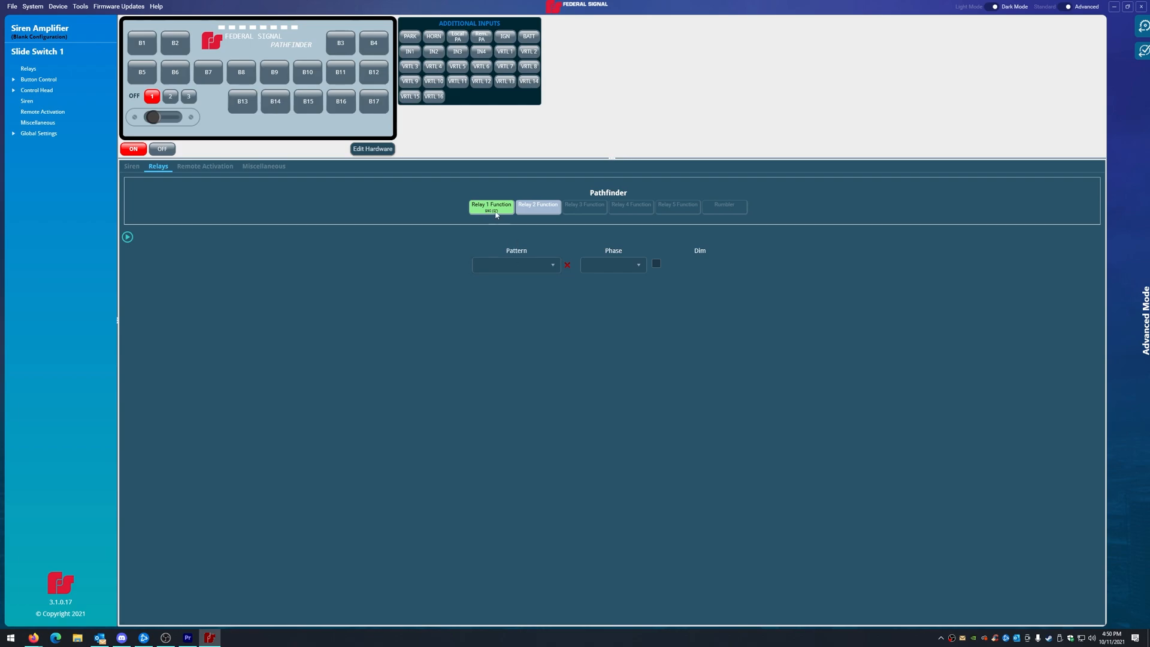
left_click(489, 214)
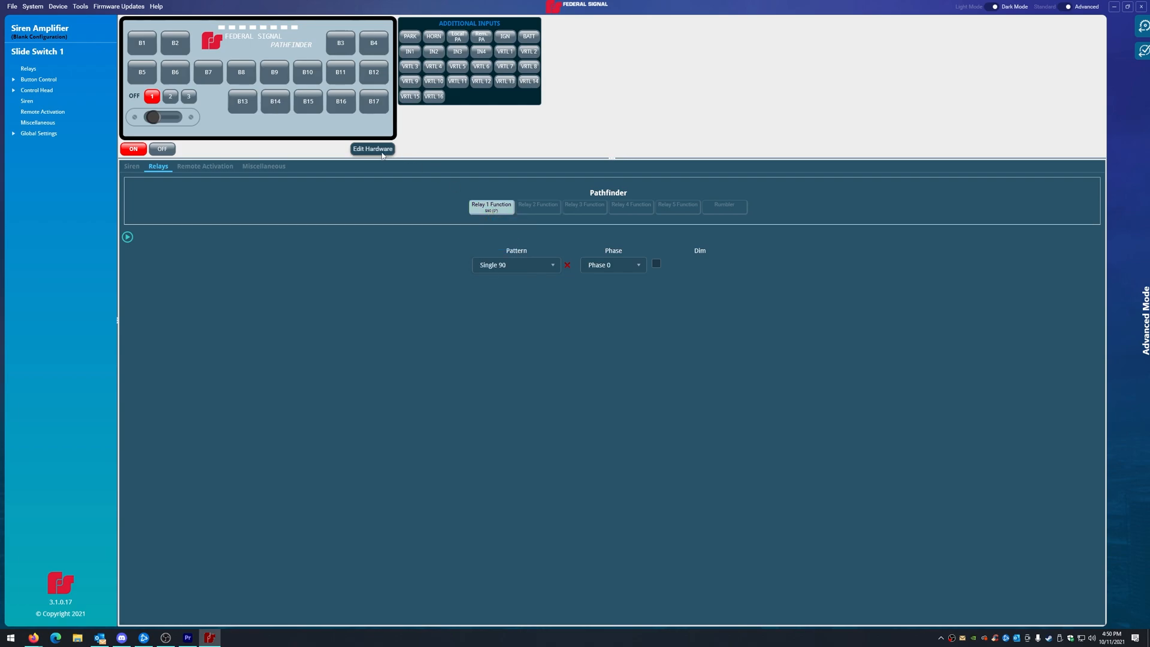
- Return to the hardware setup and name Relay 1 "Micropulse Licenseplate Driver"
left_click(372, 149)
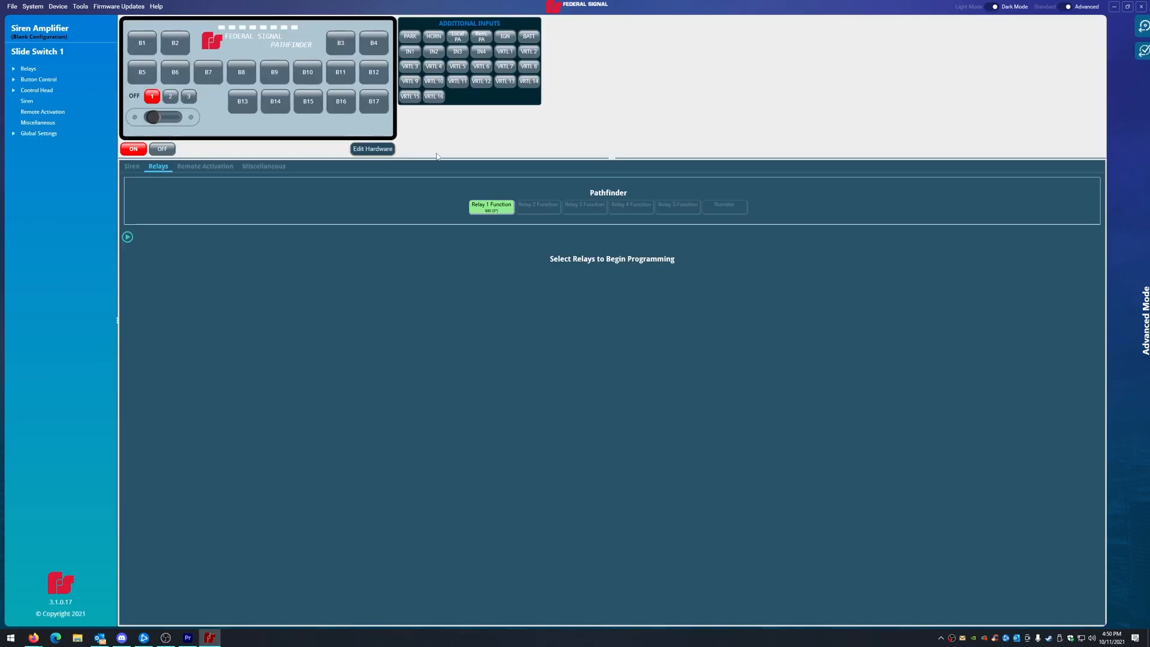
left_click(126, 352)
left_click(373, 150)
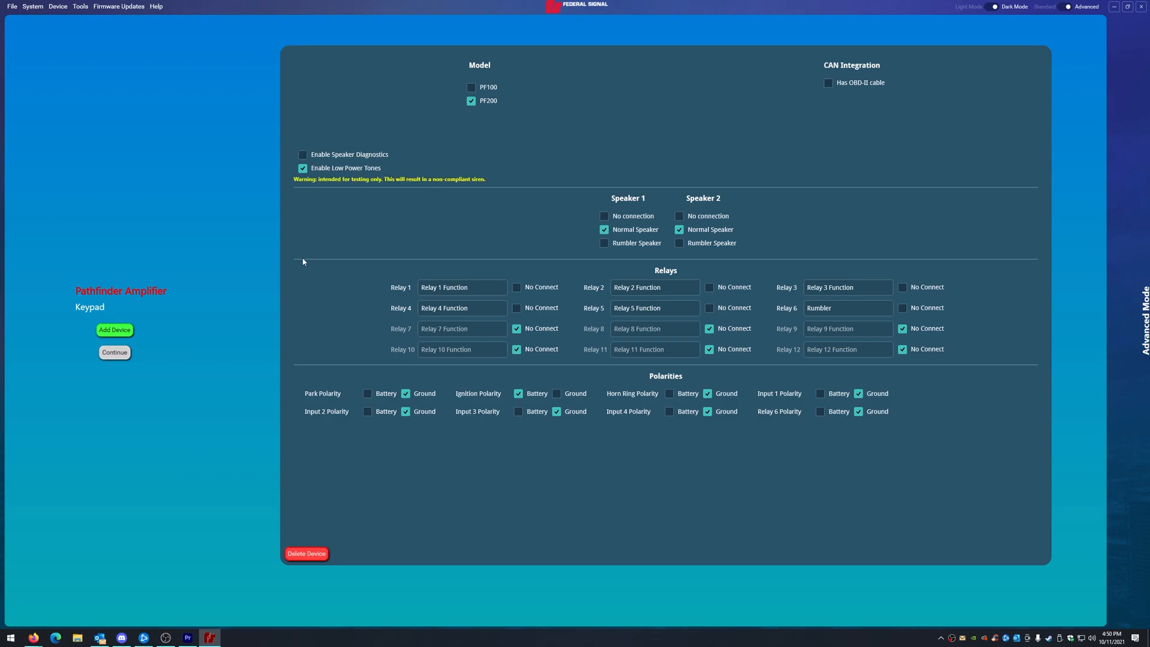
triple_click(478, 284)
key("BackSpace")
type("Micro")
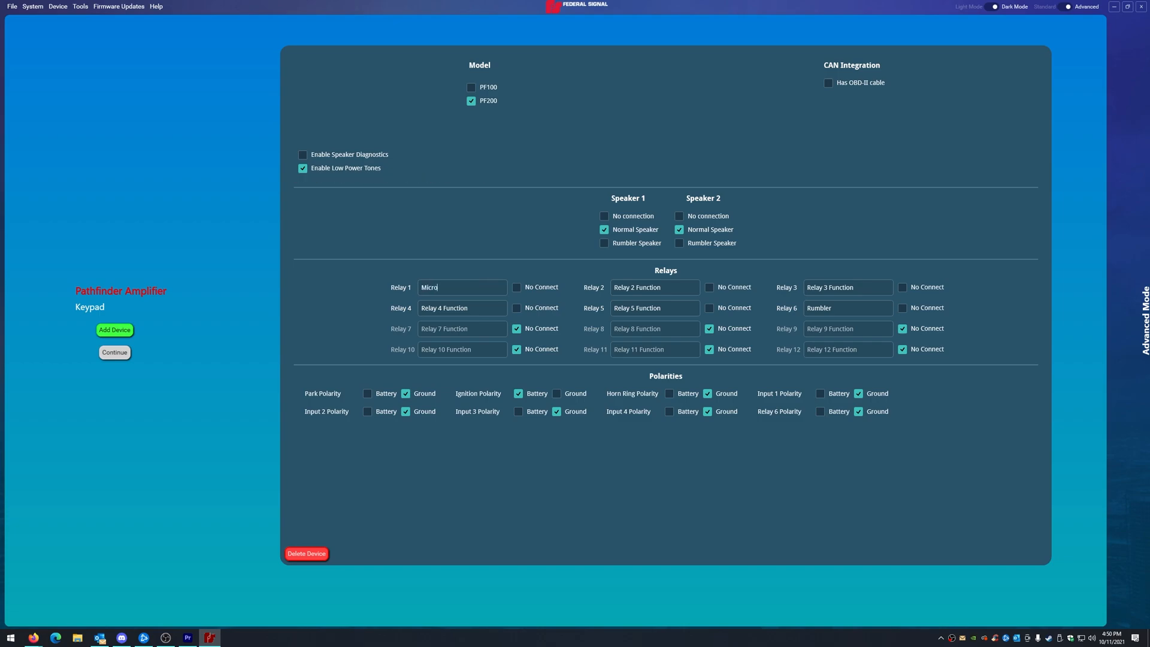
type("pulse Licenseplate")
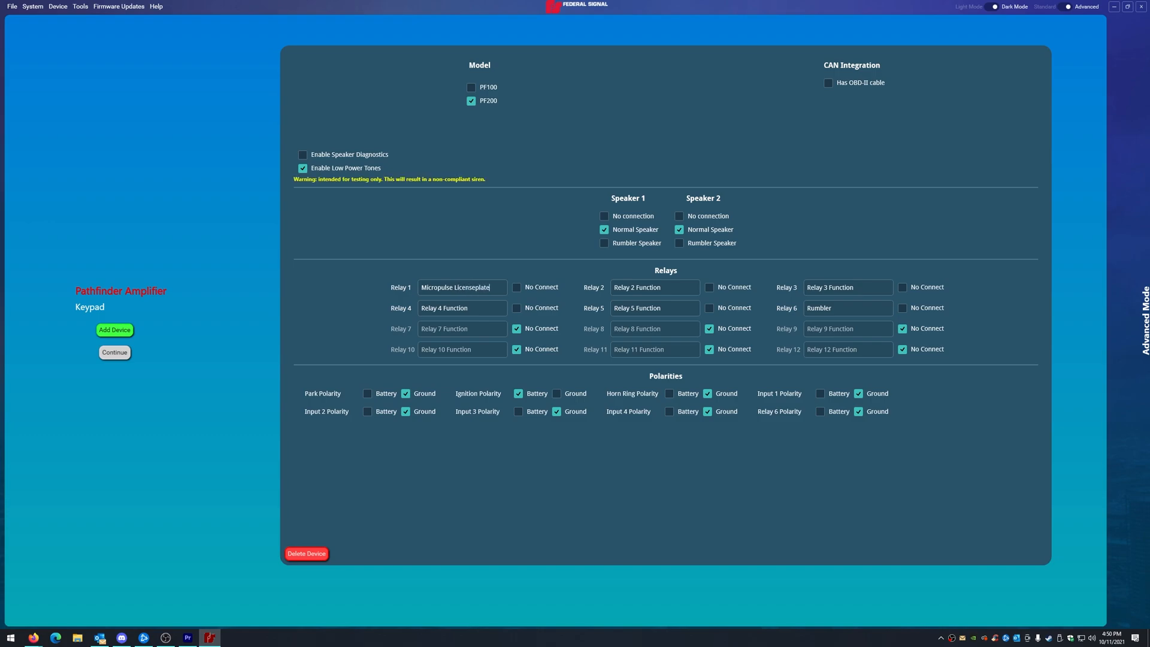
type(" Driver")
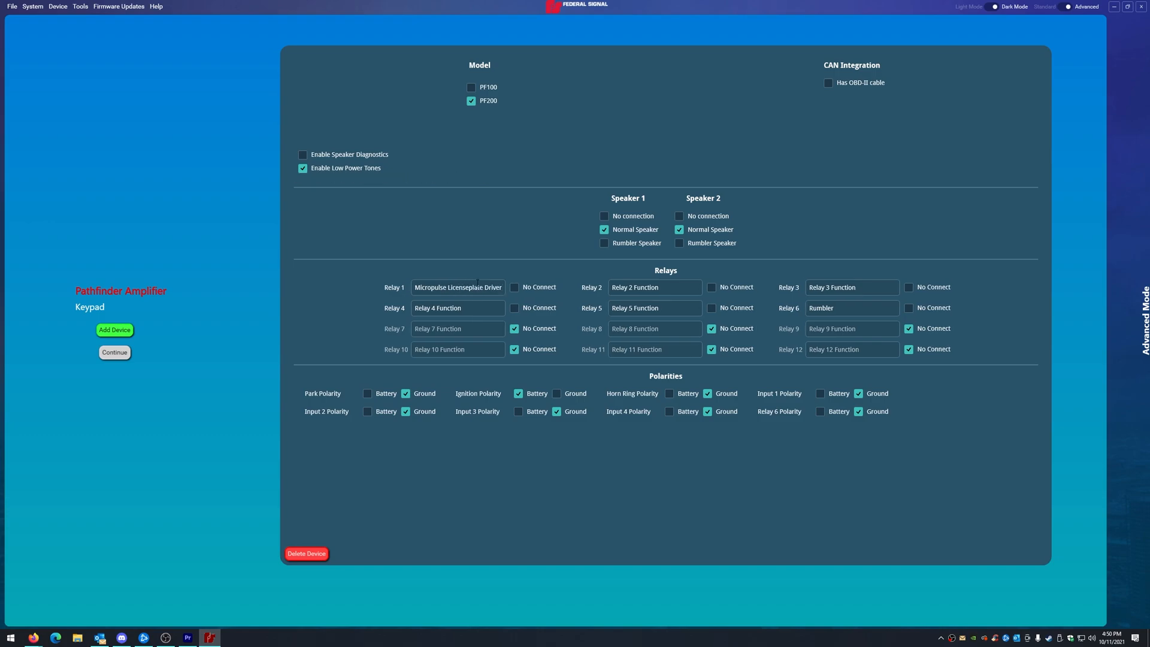
- Name Relay 2 "Micropulse Licenseplate Passenger", reusing the wording of the Relay 1 name
key("Tab")
key("Tab")
key("ctrl+v")
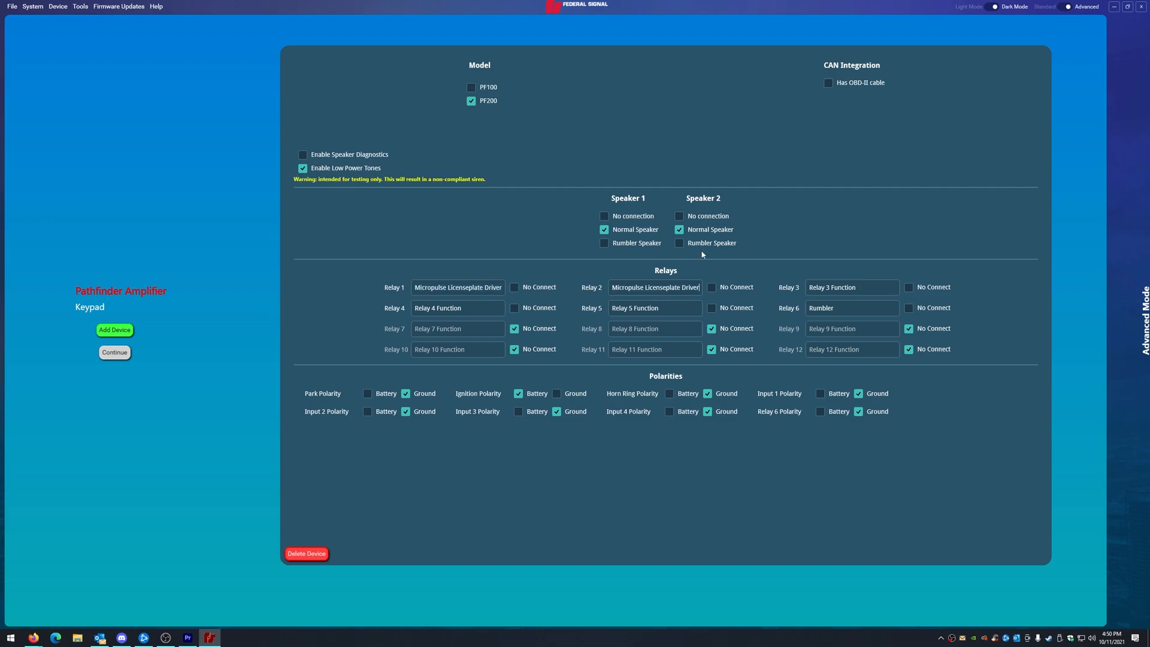
type("Passenger")
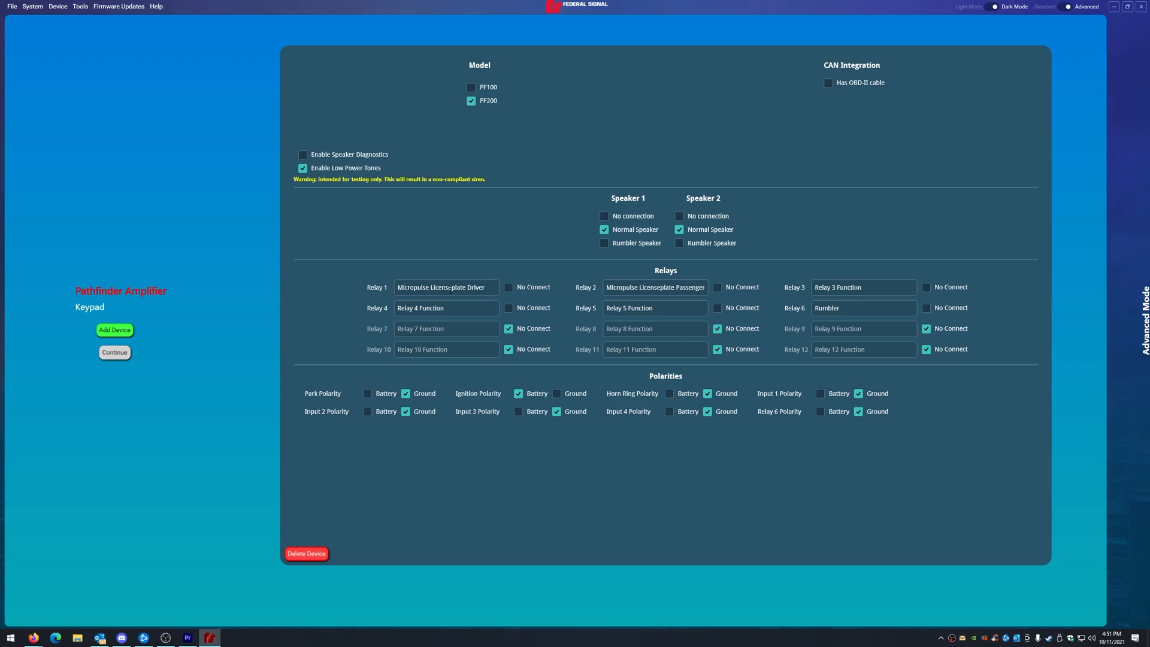
- Append "- Red" to the Relay 1 name and "- Blue" to the Relay 2 name, and return to the button configuration
left_click(487, 288)
type("- Red")
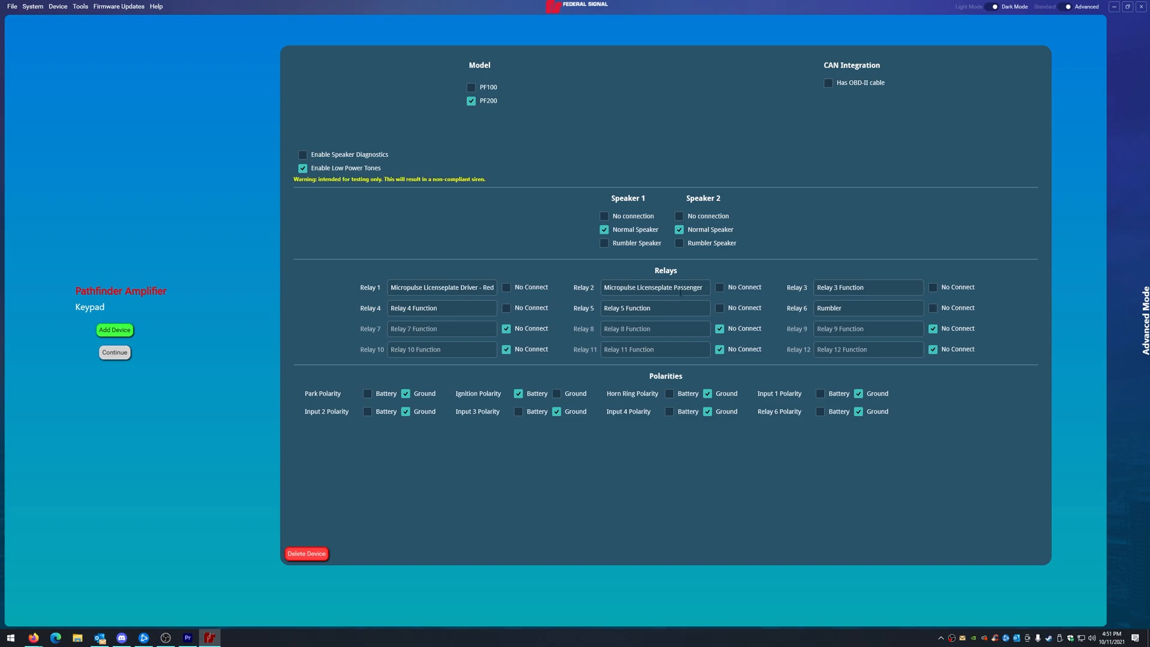
type(" - Blu")
type("e")
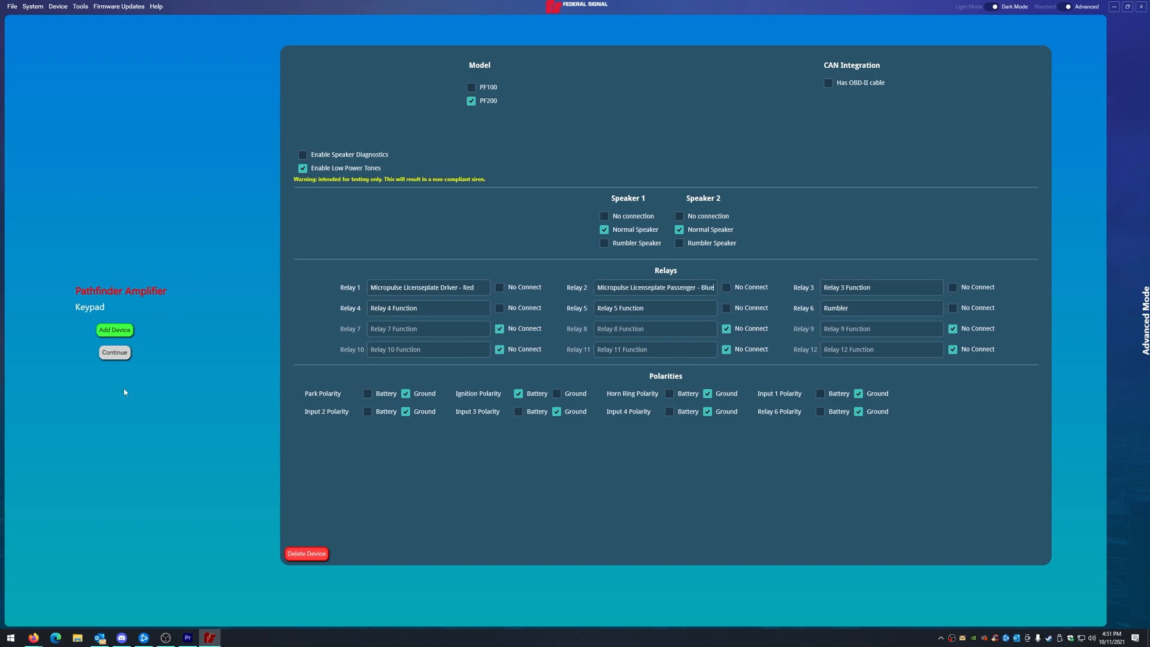
left_click(113, 352)
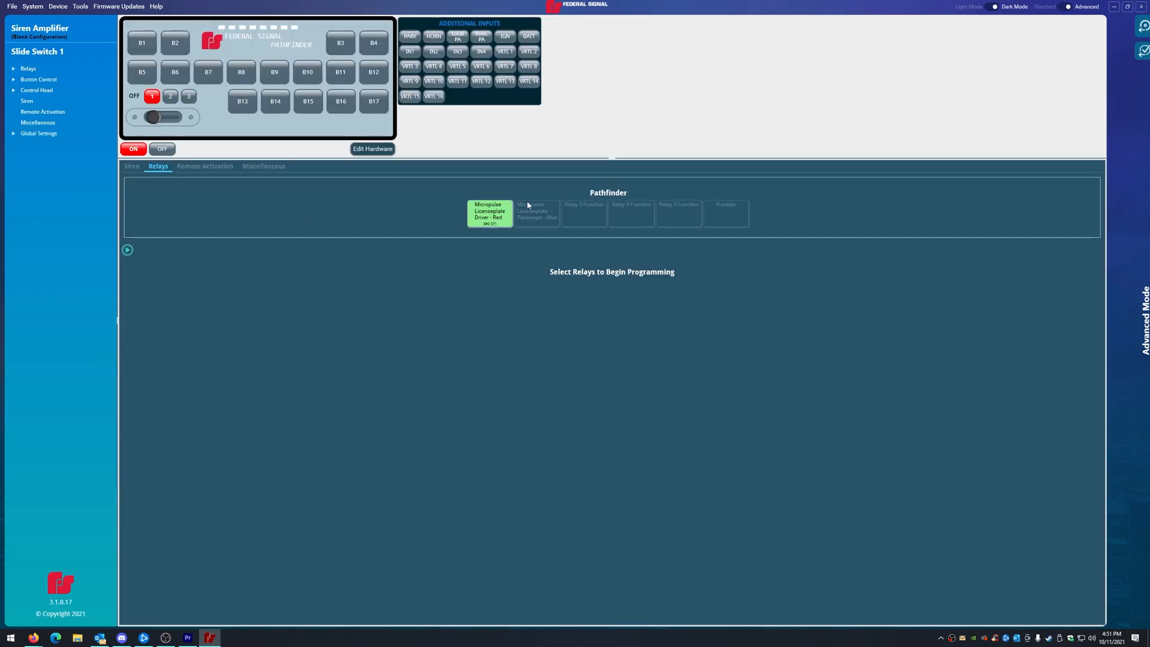
- Program the Micropulse Licenseplate Passenger - Blue relay with the Single 90 pattern at Phase 180
left_click(537, 220)
left_click(493, 213)
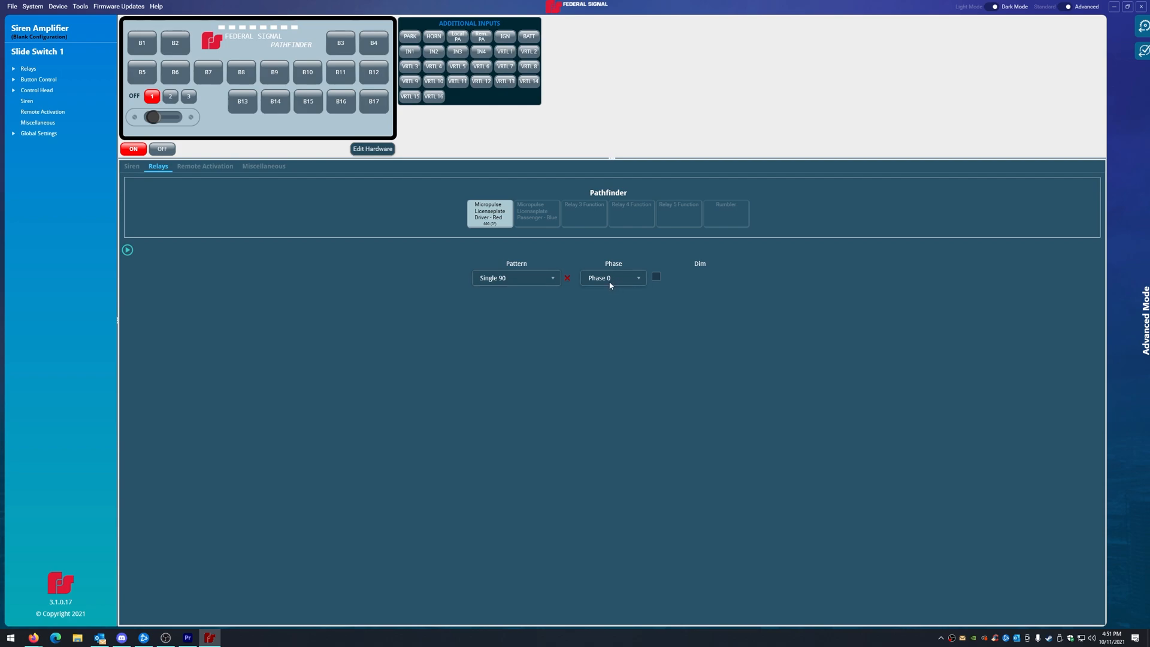
left_click(541, 216)
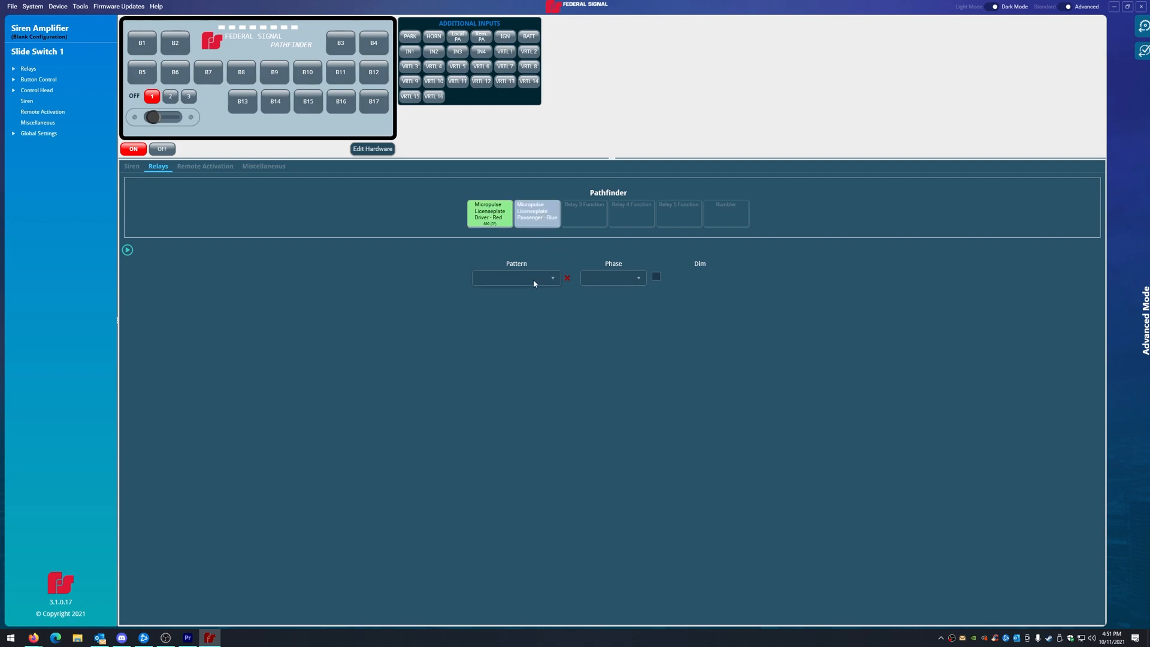
left_click(517, 277)
left_click(521, 363)
left_click(609, 278)
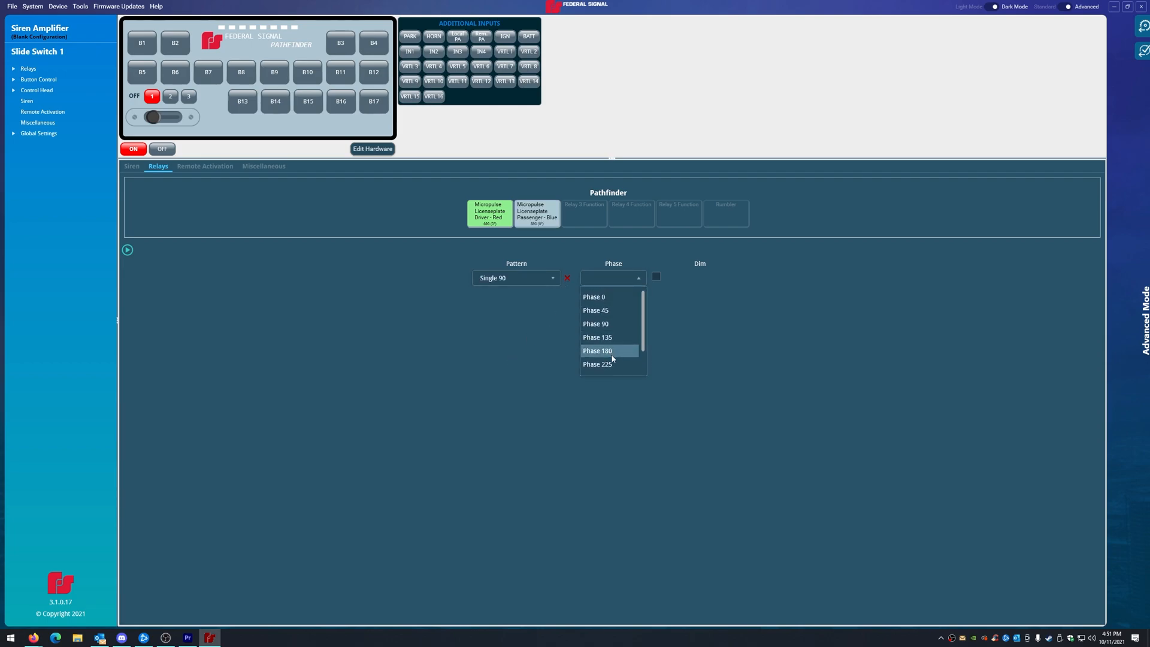
left_click(607, 352)
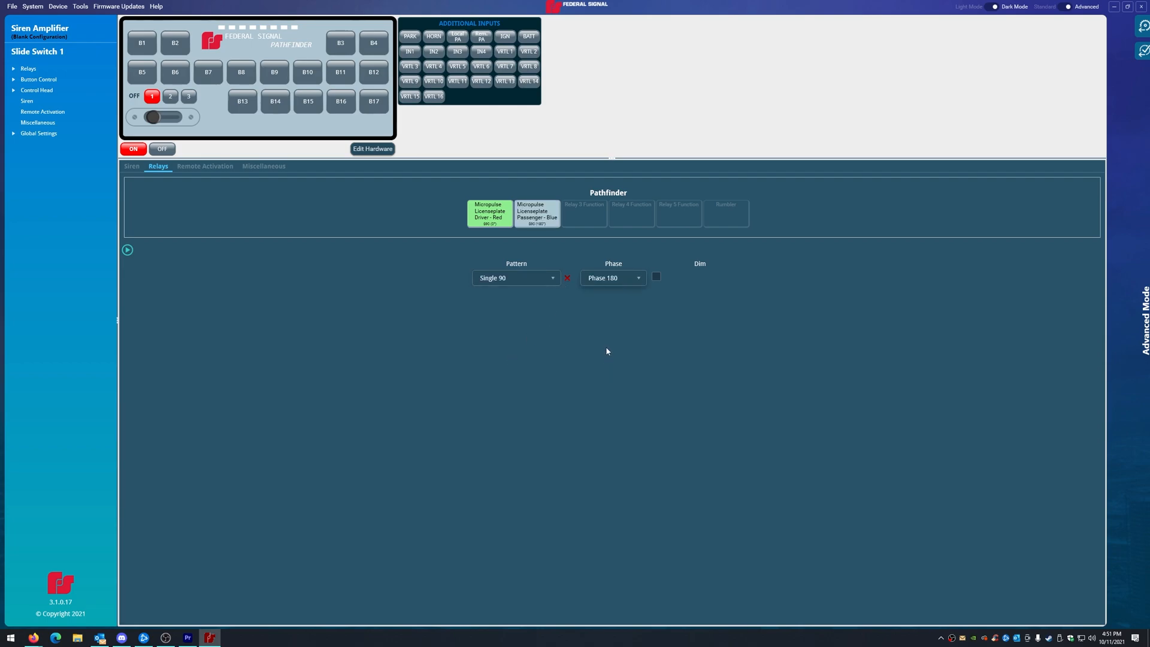
- Preview the two license plate relays flashing together and stop the preview
mouse_move(487, 227)
left_click(127, 250)
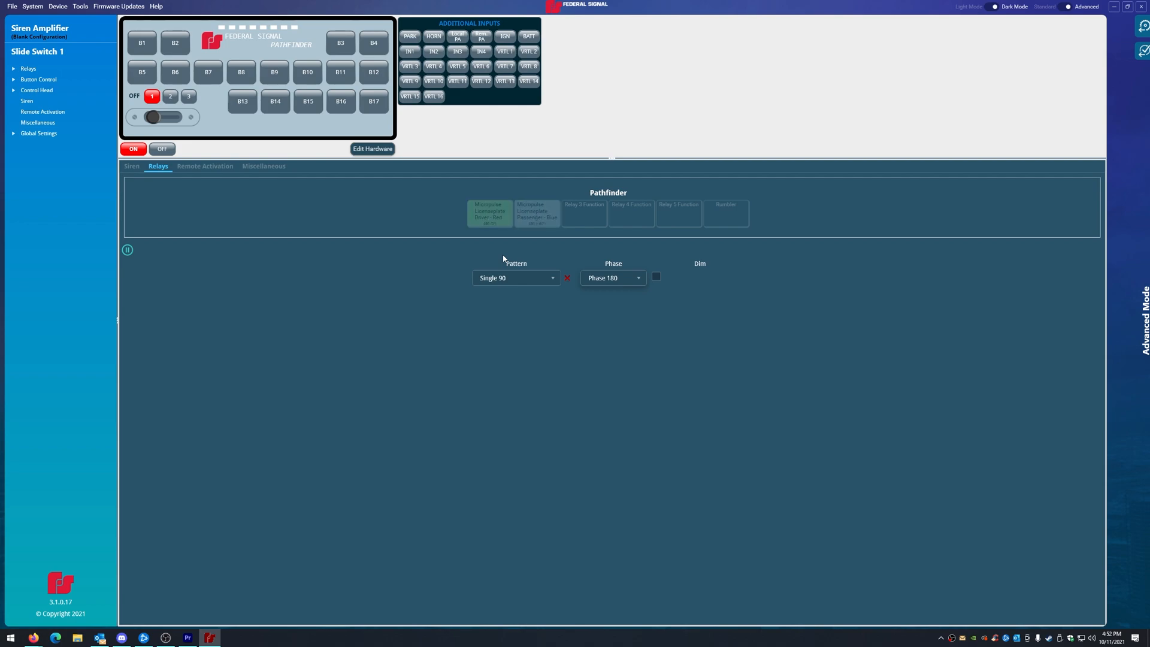
left_click(127, 250)
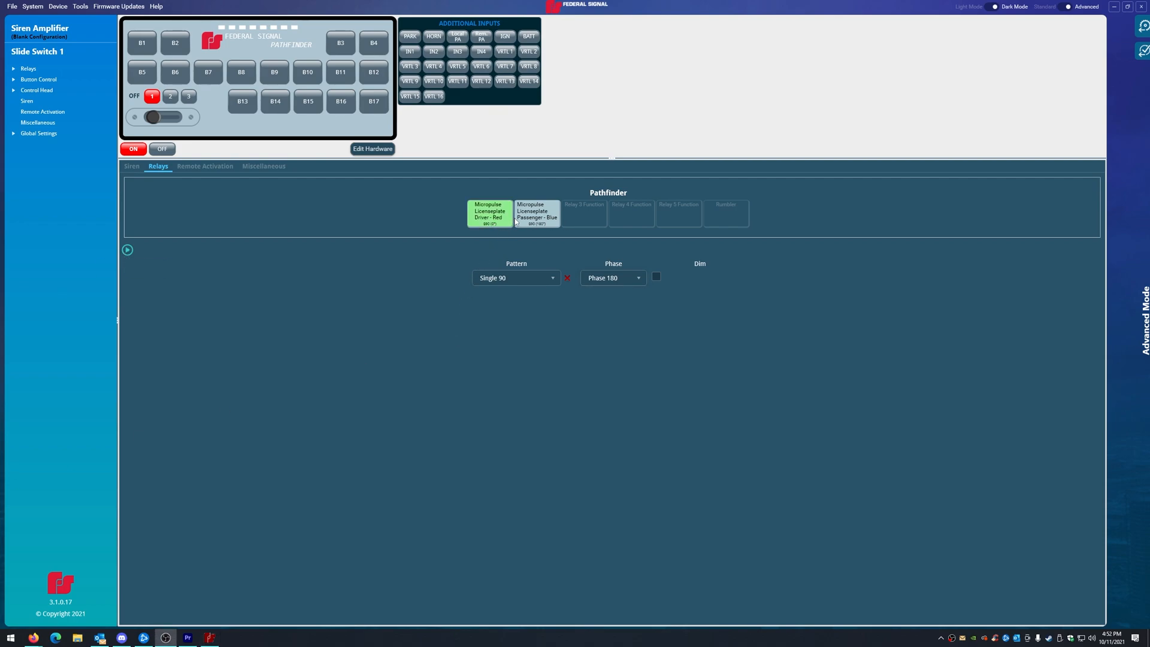
- Select the Micropulse Licenseplate Driver - Red relay and review its pattern options without changing them
left_click(535, 219)
left_click(534, 220)
left_click(513, 277)
scroll(522, 336, "up", 2)
left_click(797, 312)
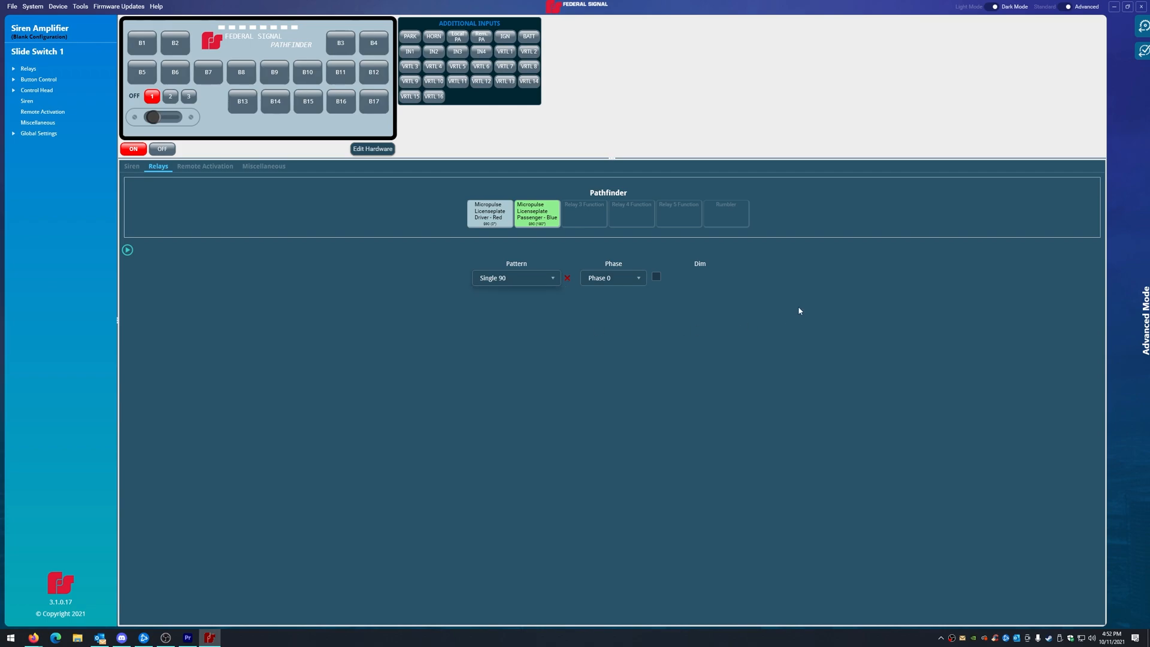
- Compare the pattern and phase settings of the driver and passenger license plate relays on slide switch 1
left_click(537, 219)
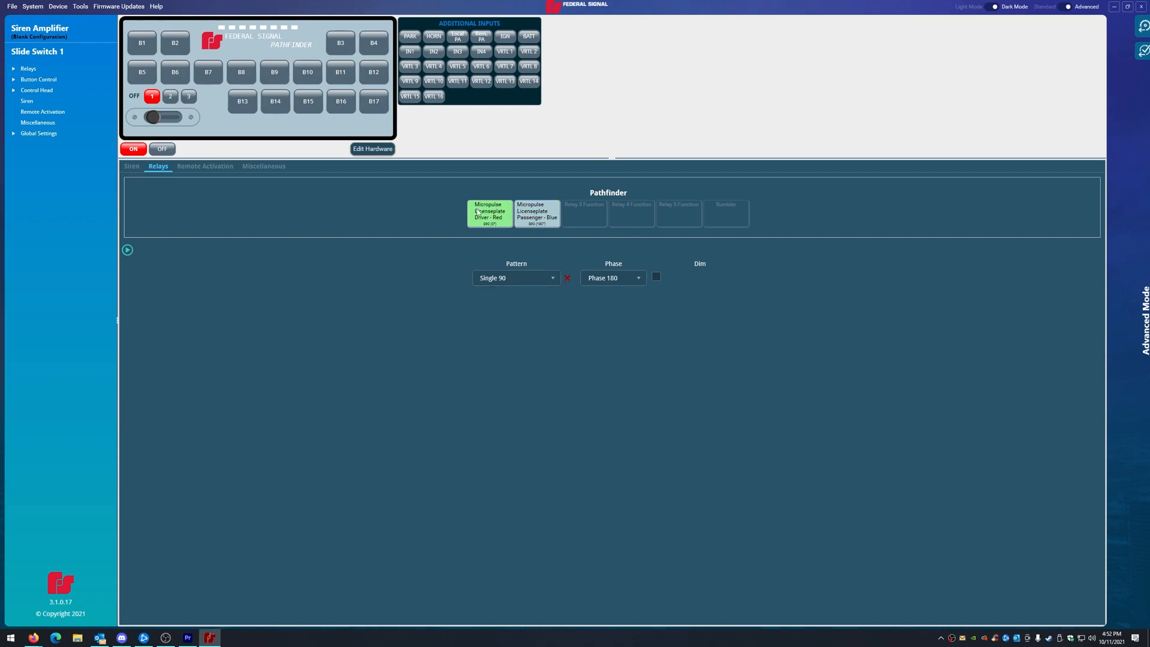
mouse_move(485, 212)
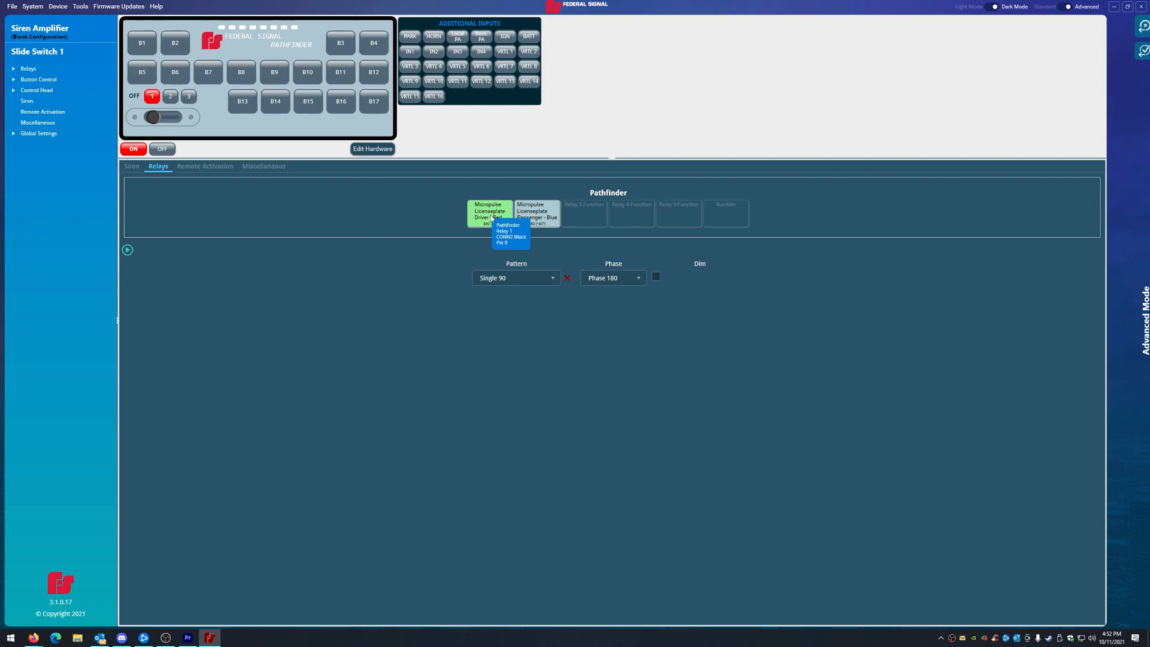
left_click(491, 217)
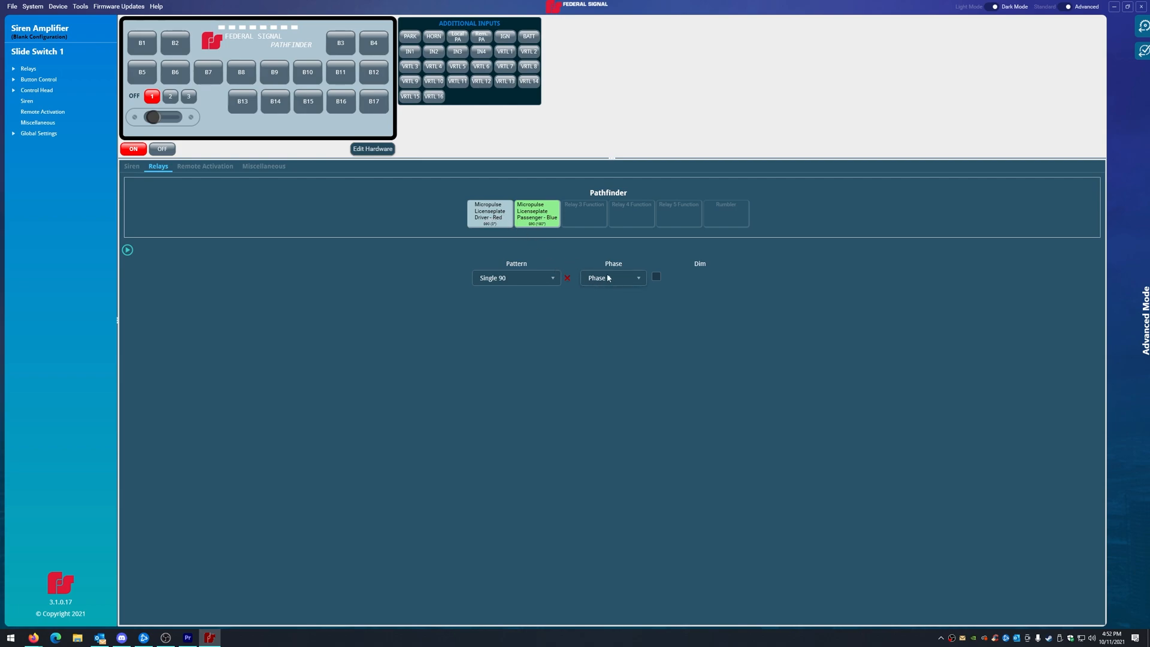
left_click(537, 217)
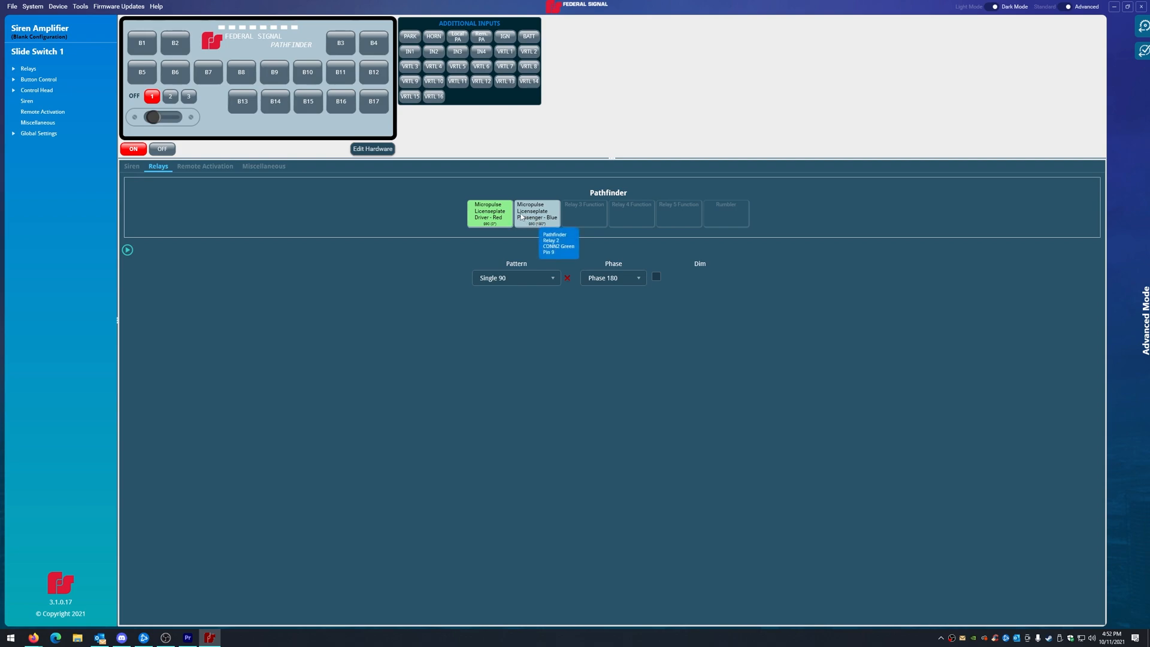
mouse_move(491, 224)
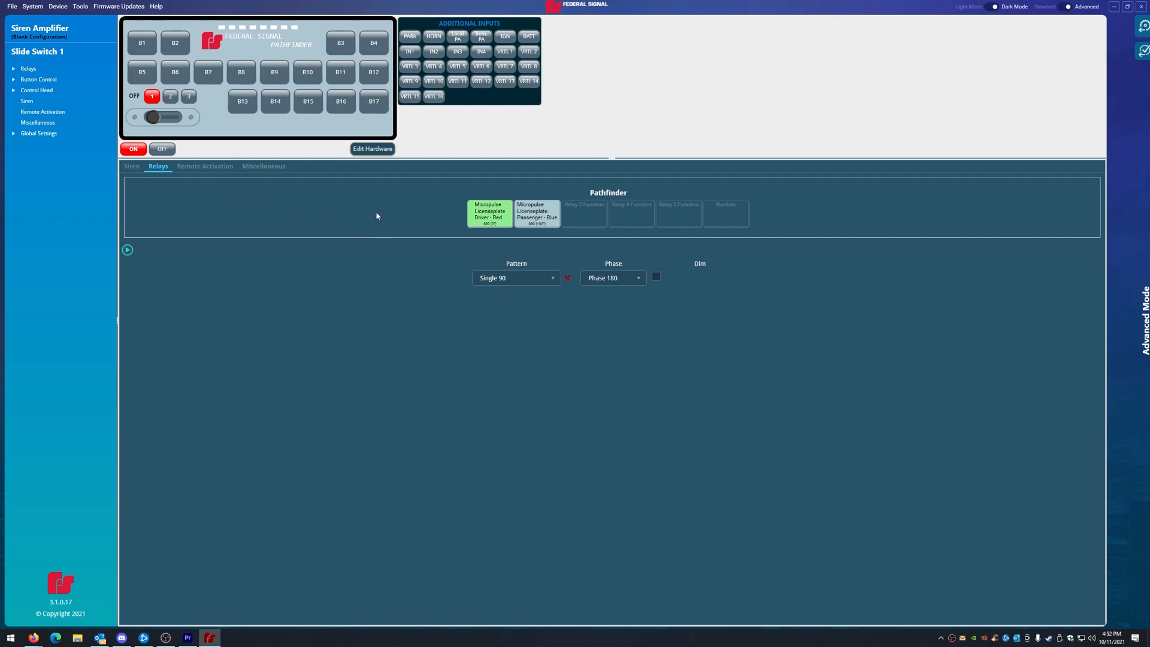
- Try to program the siren with the current configuration over USB, and cancel the wait for a device
left_click(58, 6)
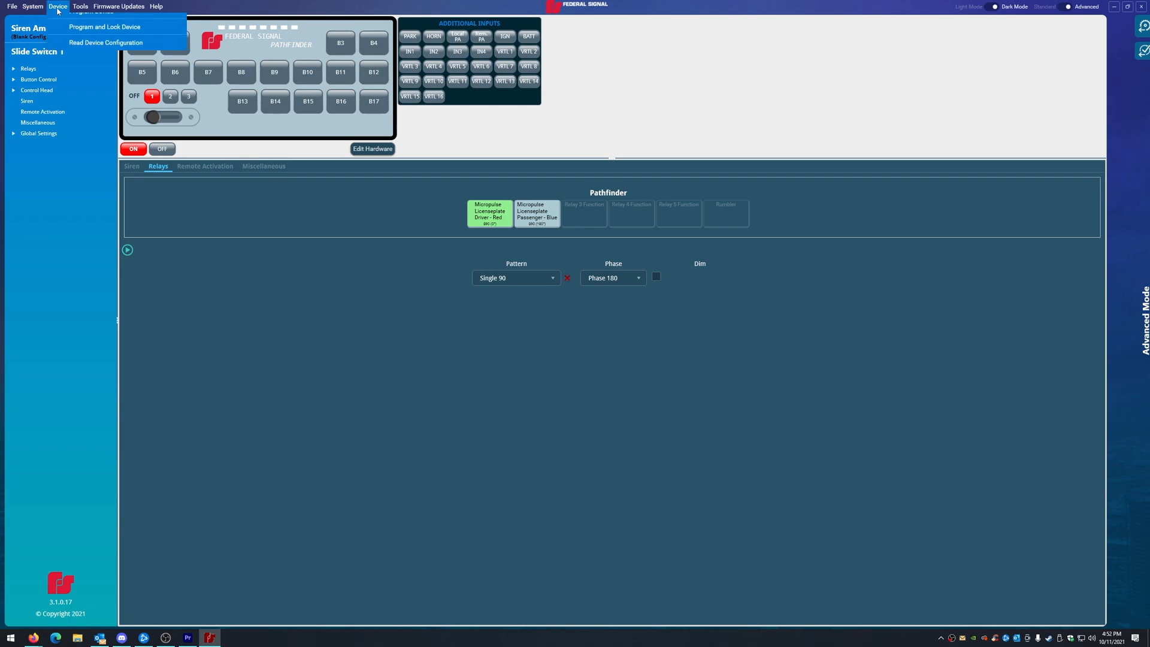
left_click(78, 21)
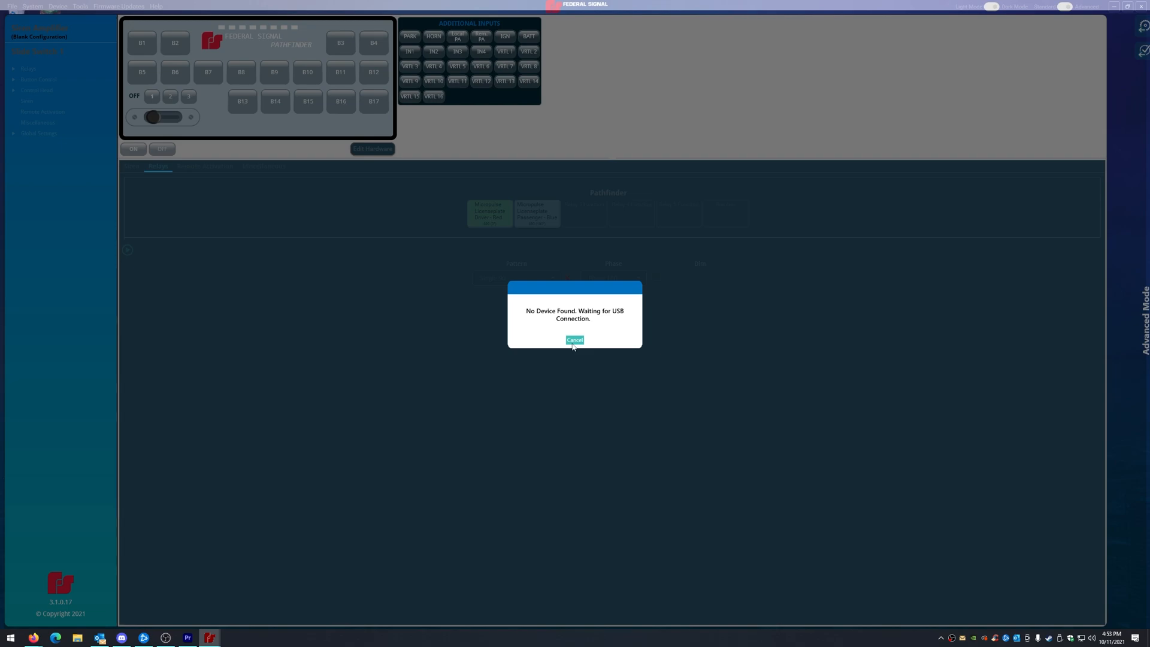
left_click(575, 339)
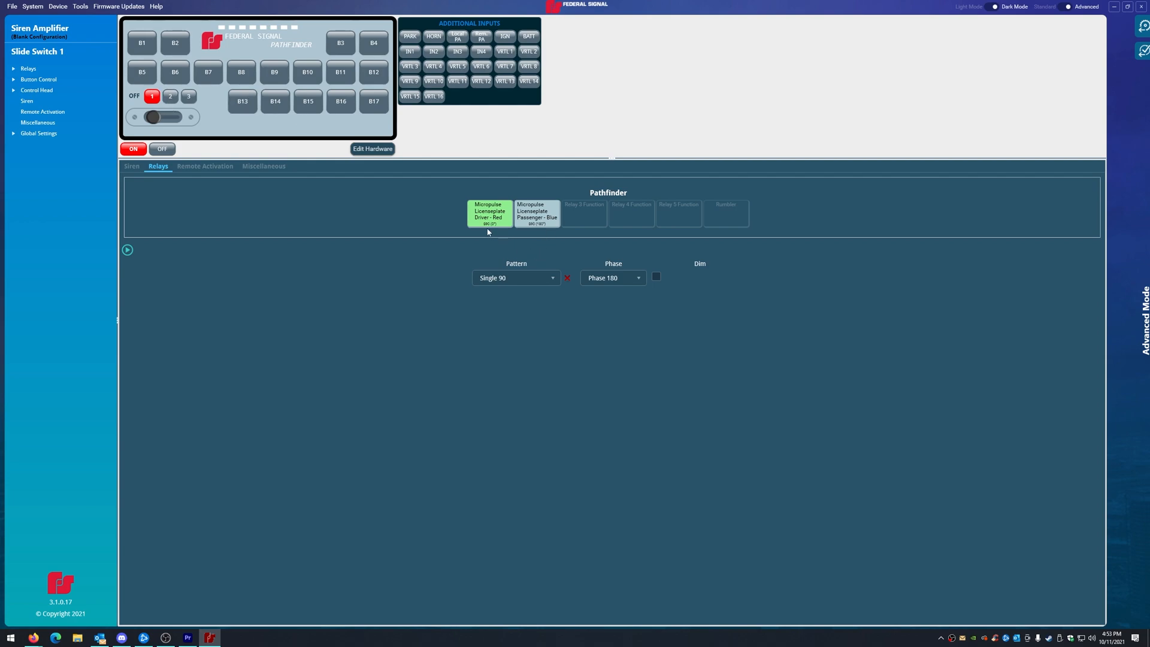
- Program the Micropulse Licenseplate Driver - Red relay on slide switch 2 with the Single 90 pattern
mouse_move(545, 227)
left_click(170, 96)
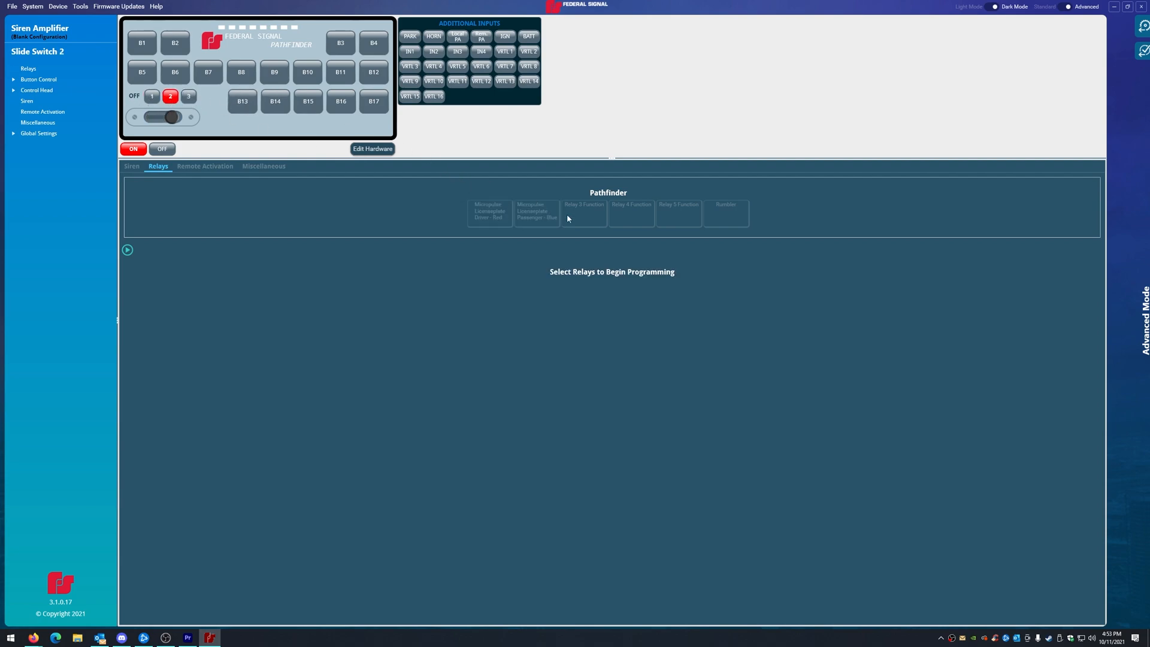
left_click(483, 221)
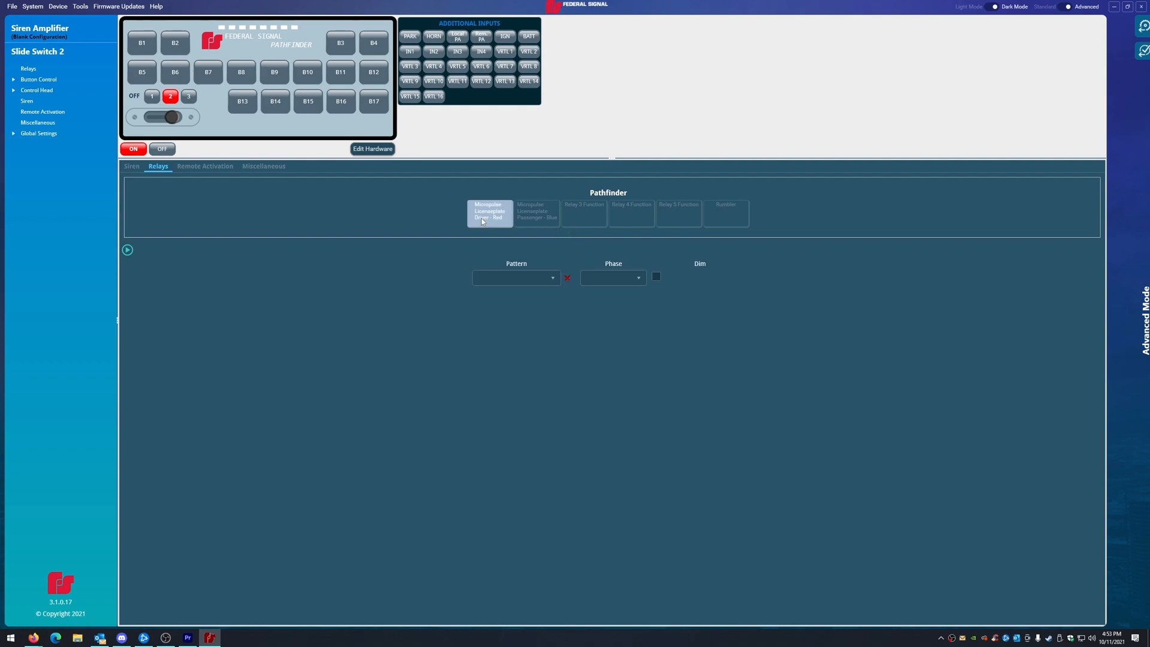
left_click(527, 279)
scroll(512, 342, "down", 5)
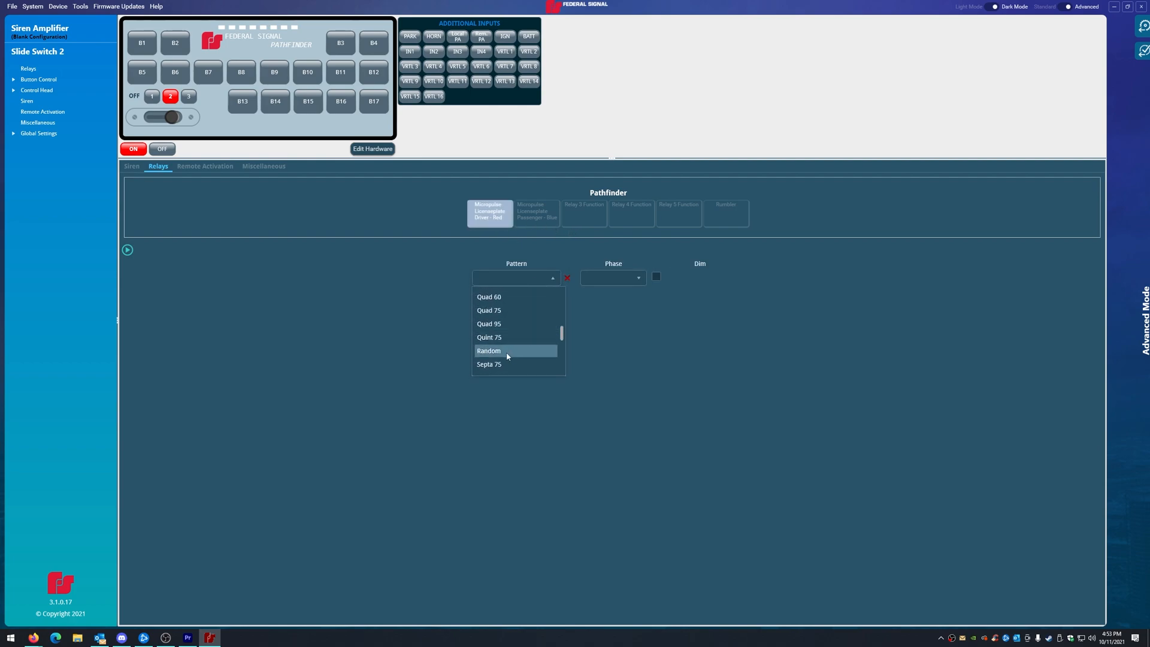
scroll(511, 358, "down", 4)
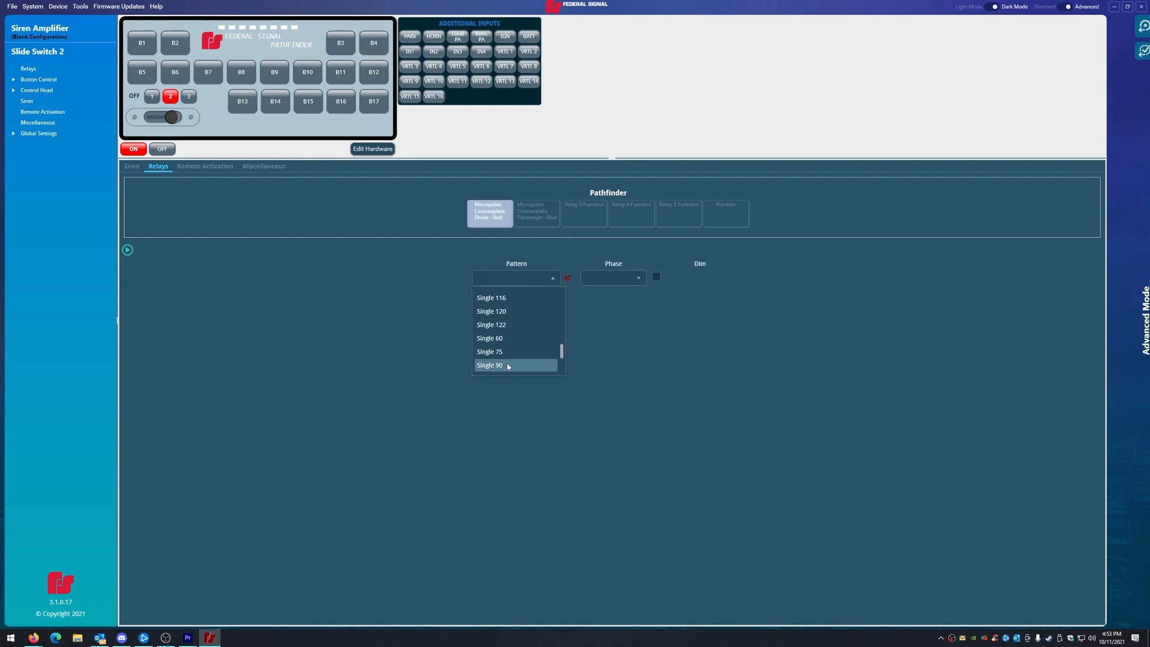
left_click(507, 366)
- Program the Micropulse Licenseplate Passenger - Blue relay on slide switch 2 with Single 90 at Phase 180
left_click(537, 221)
left_click(513, 278)
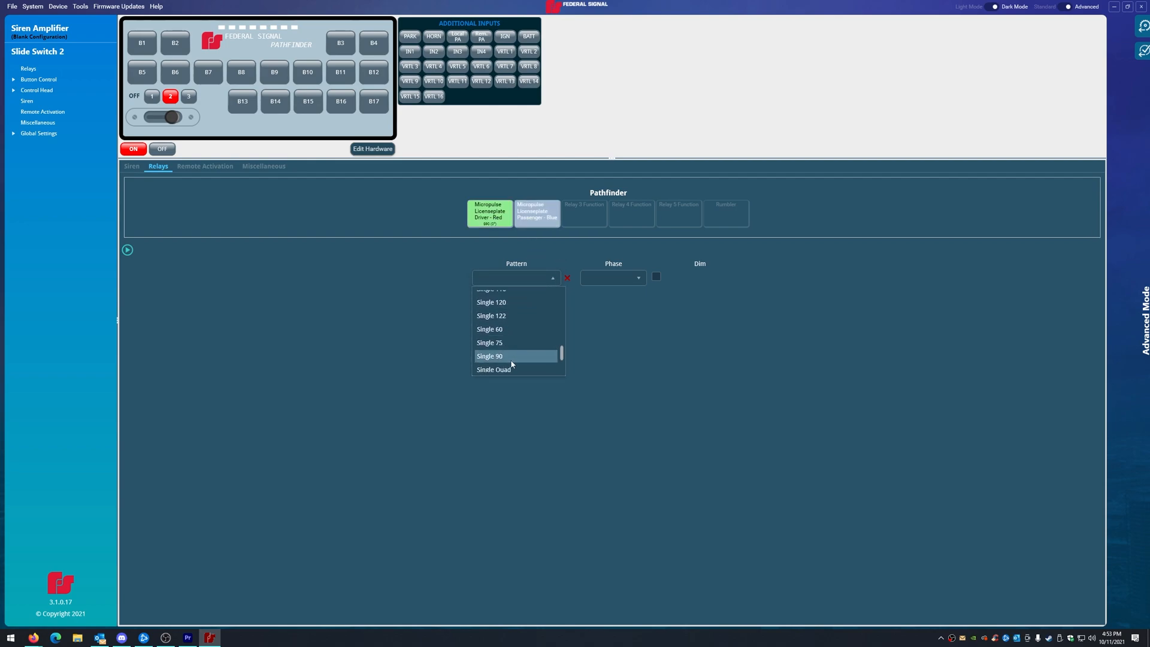
left_click(511, 359)
left_click(611, 279)
left_click(607, 350)
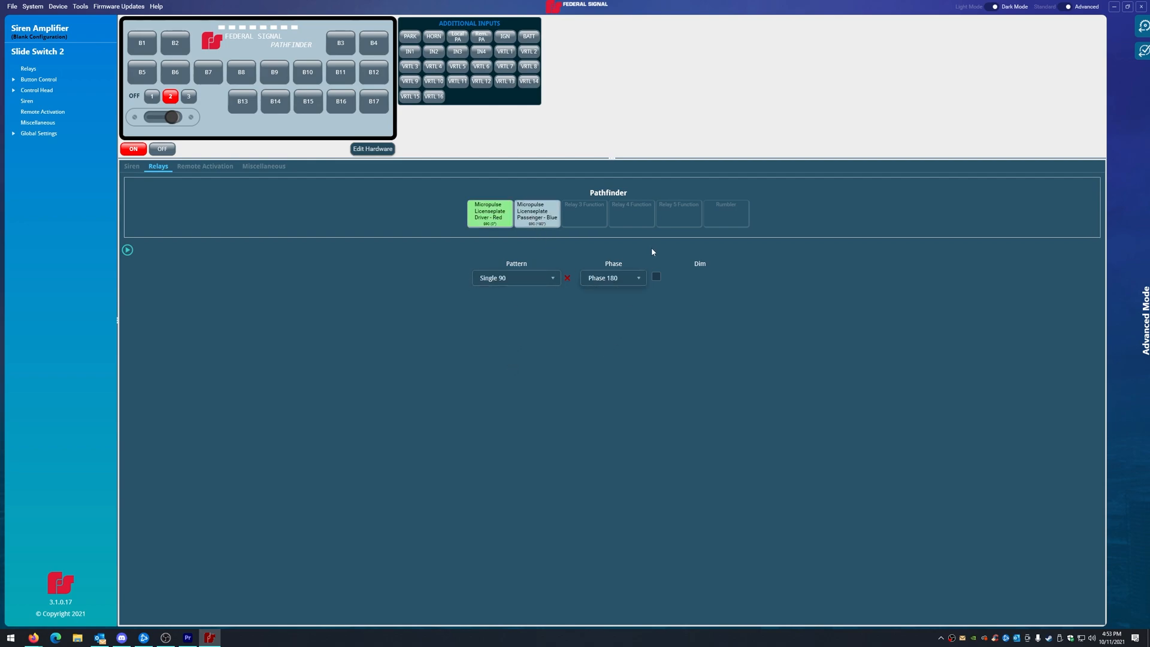
- Compare the relay programming across slide switch positions 1, 2 and 3, ending on slide switch 2
left_click(150, 98)
left_click(168, 98)
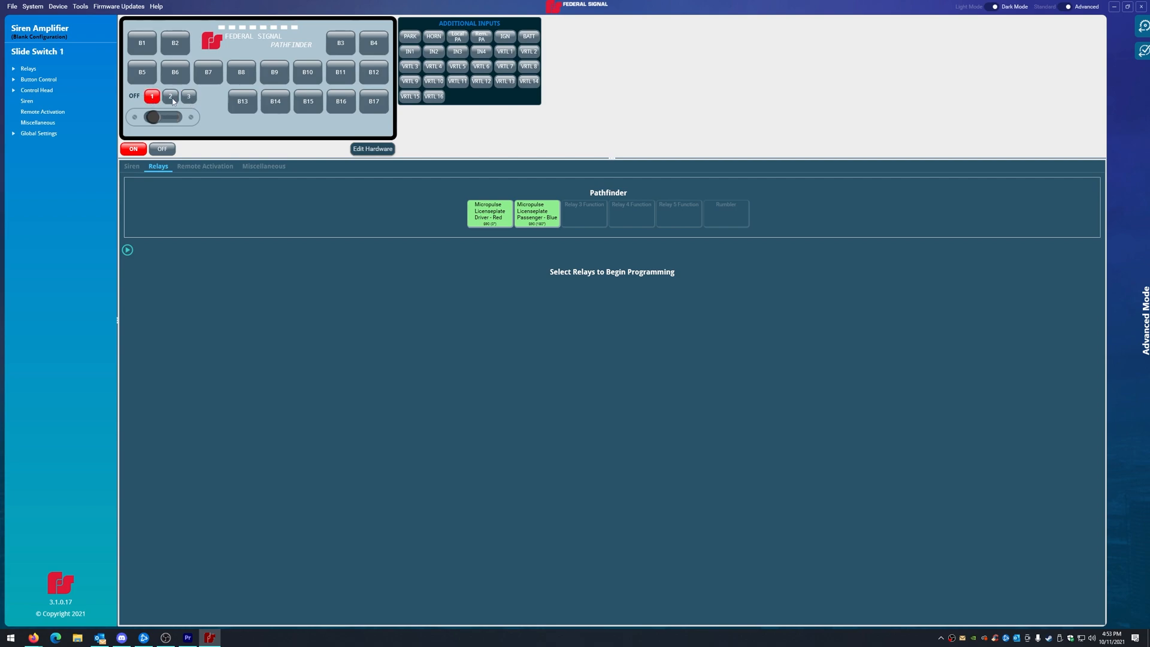
left_click(190, 99)
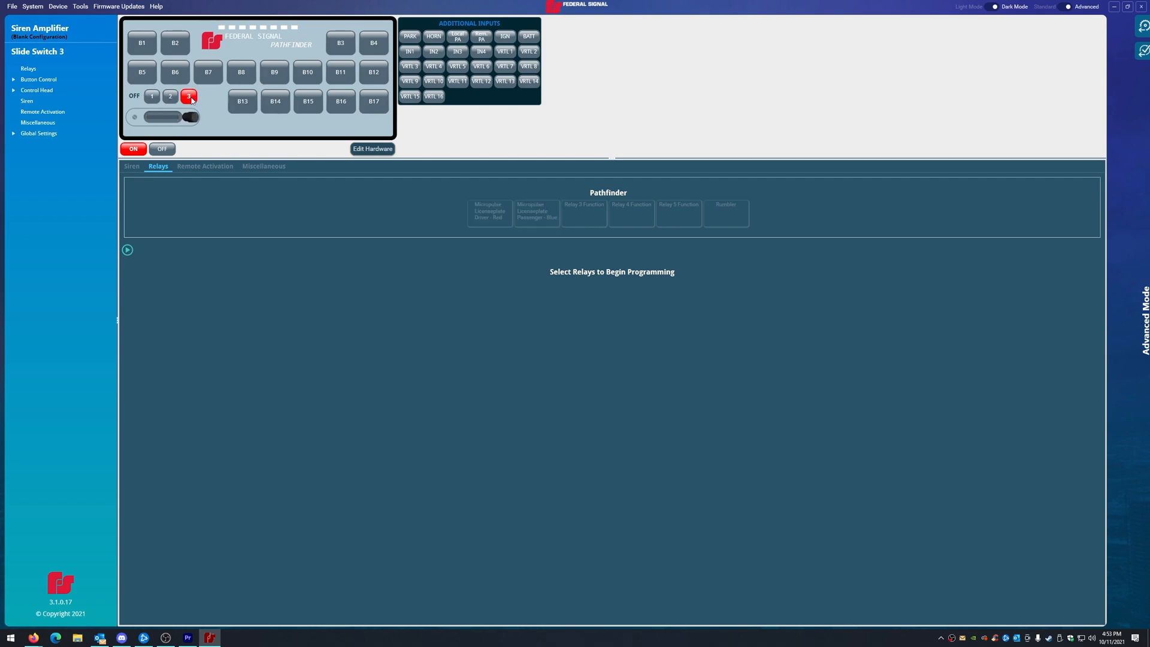
left_click(153, 97)
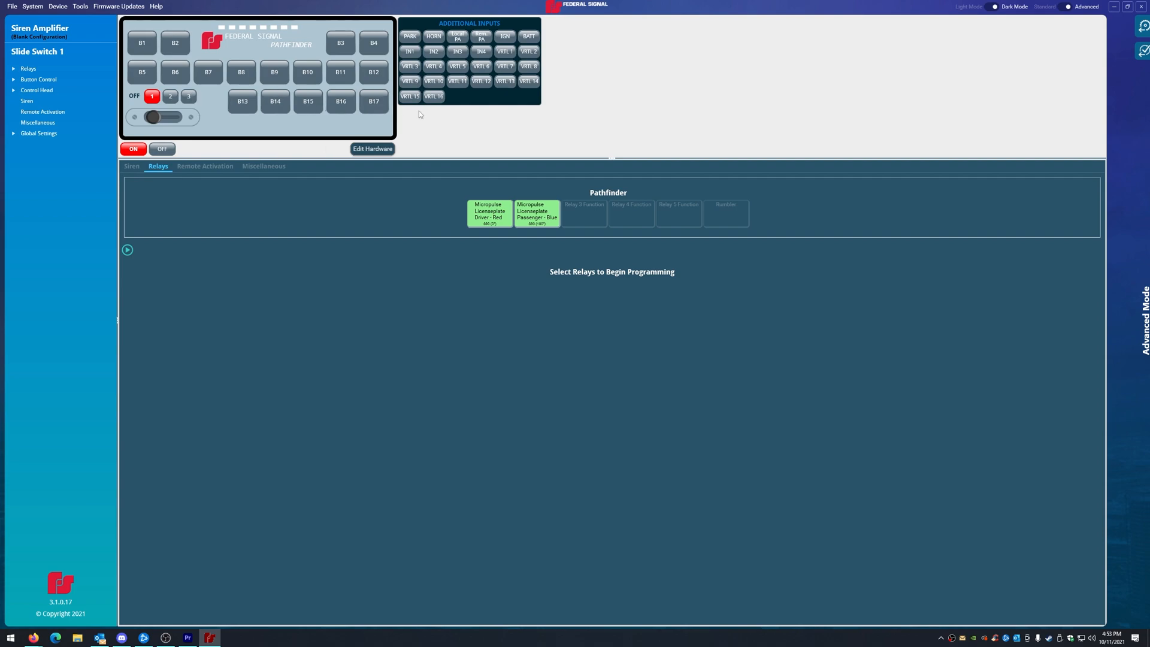
left_click(170, 97)
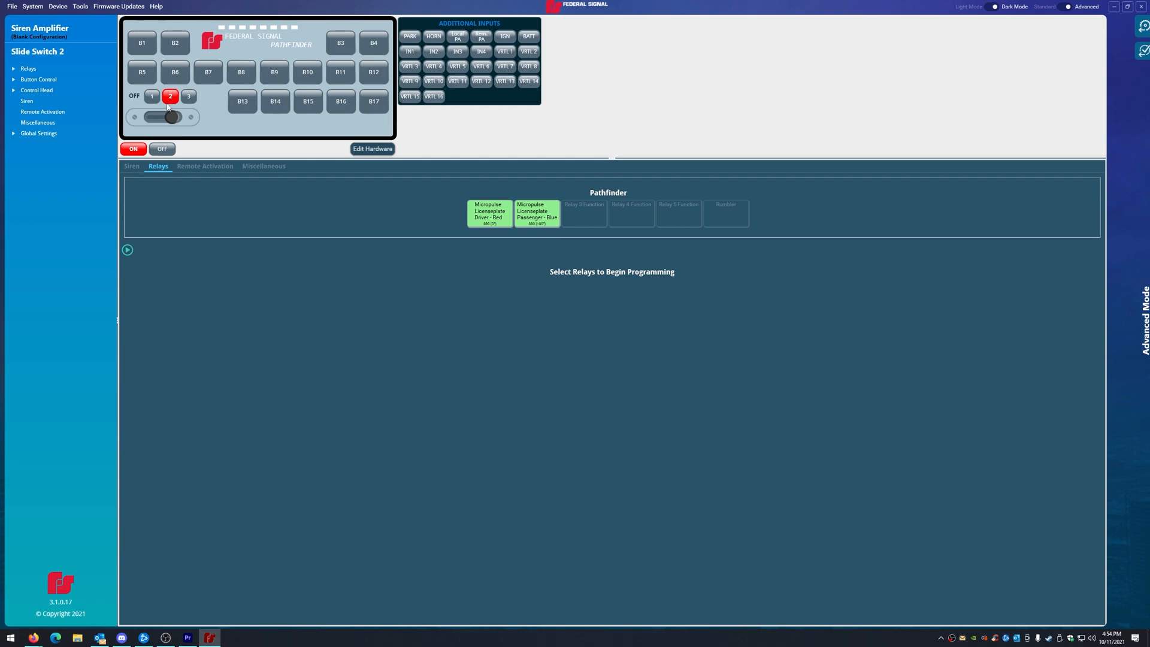
left_click(153, 97)
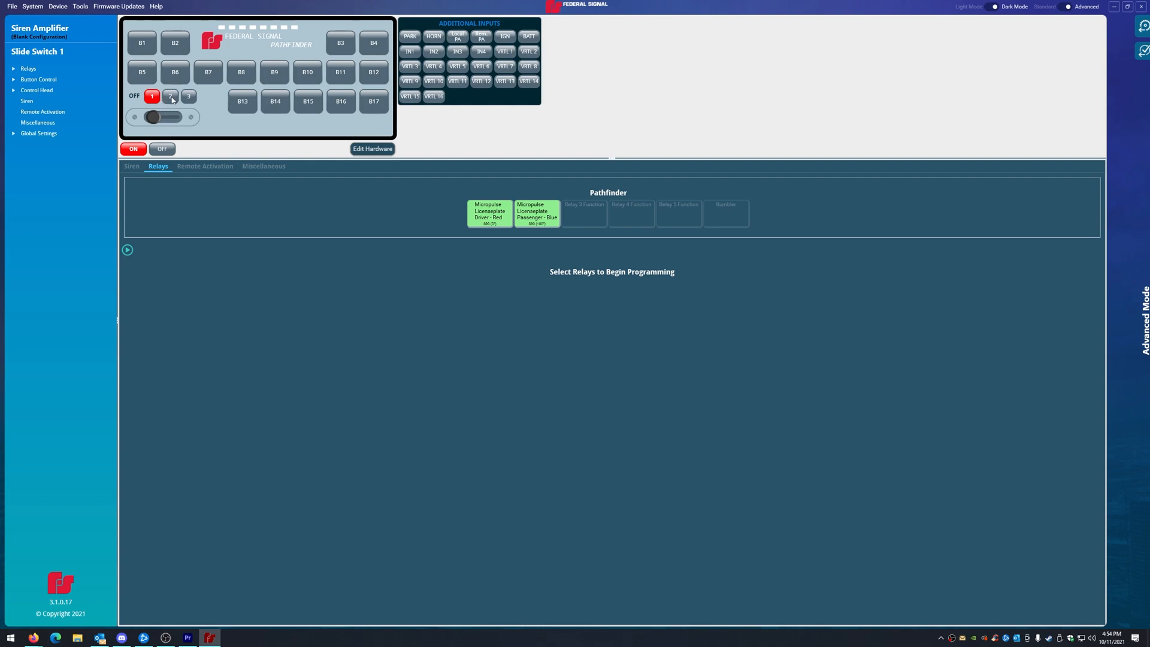
left_click(170, 97)
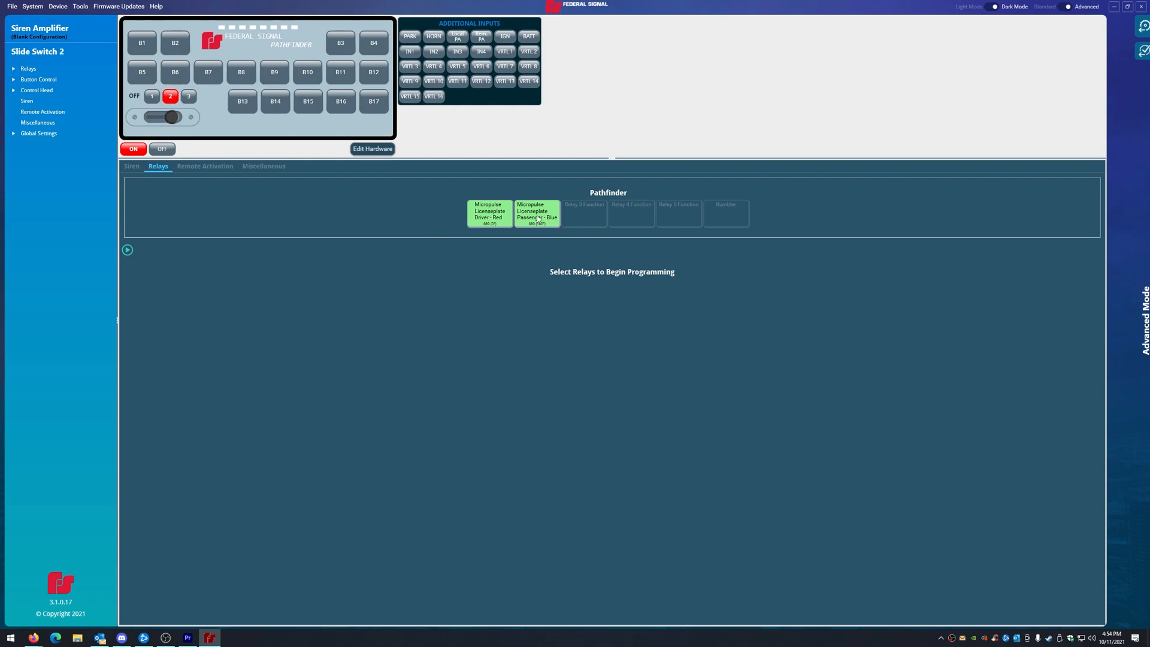
left_click(584, 220)
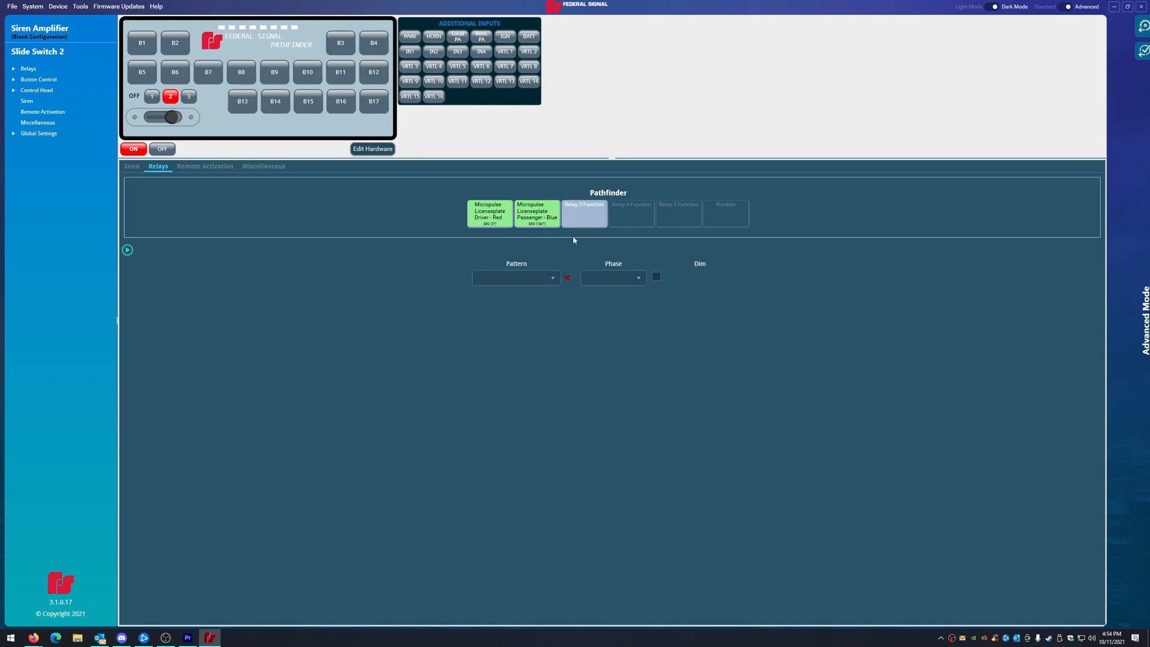
left_click(525, 282)
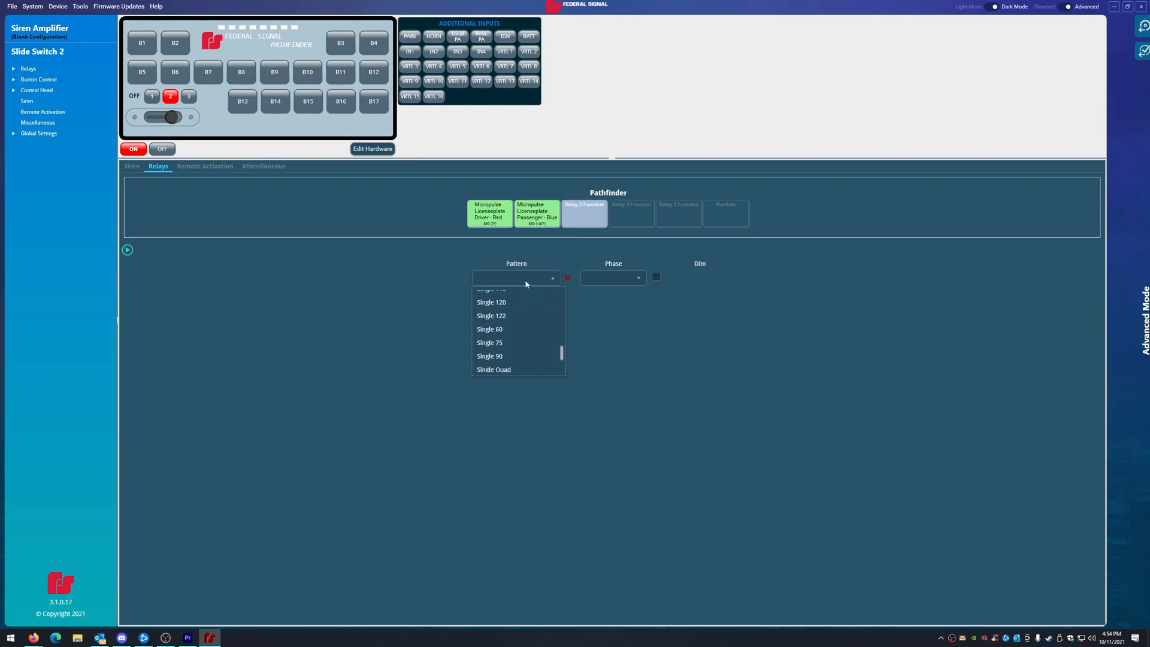
scroll(538, 322, "up", 1)
left_click(681, 345)
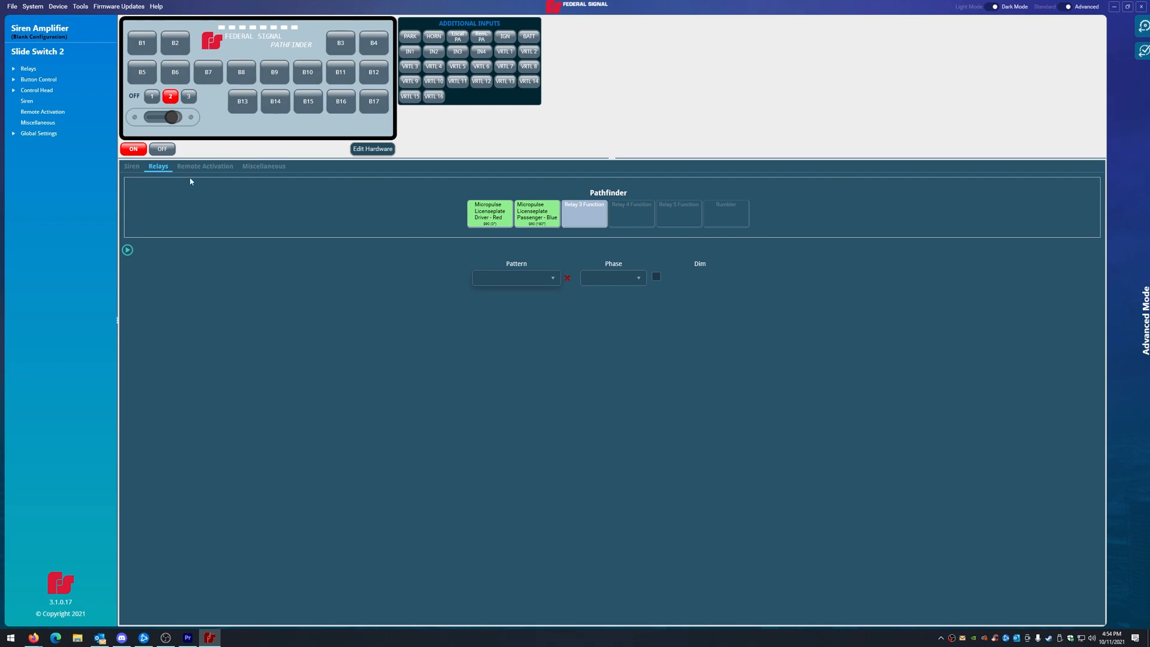
- Rename Relay 3 in the hardware settings to "Micrpoulse Front license driver - red"
left_click(372, 149)
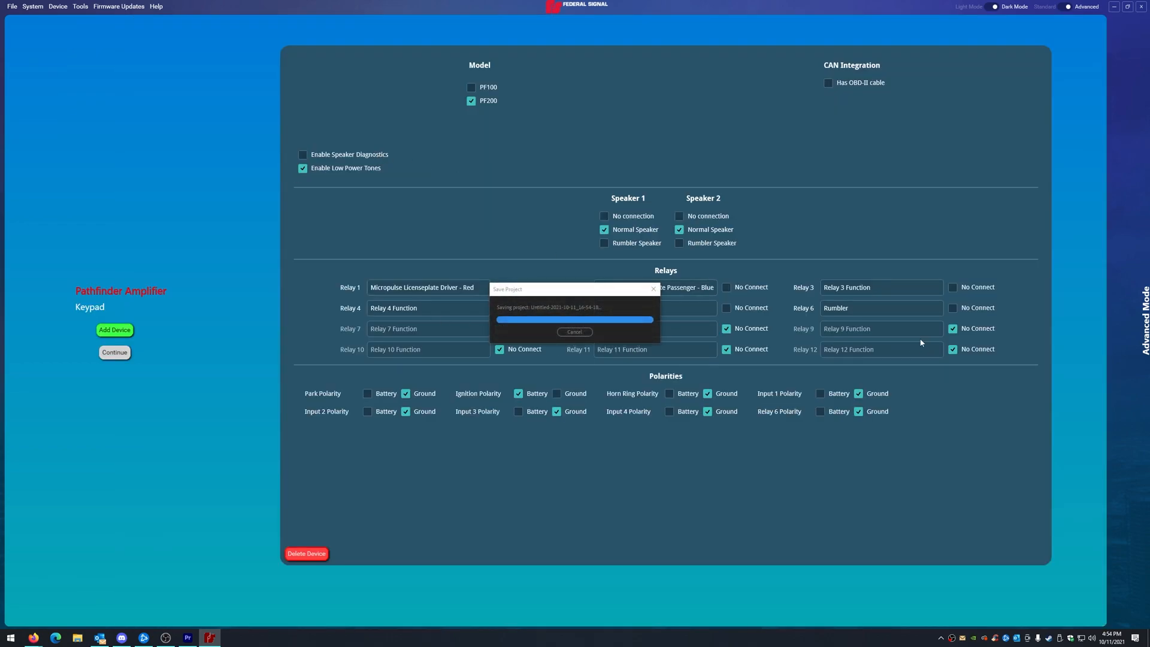
left_click(896, 290)
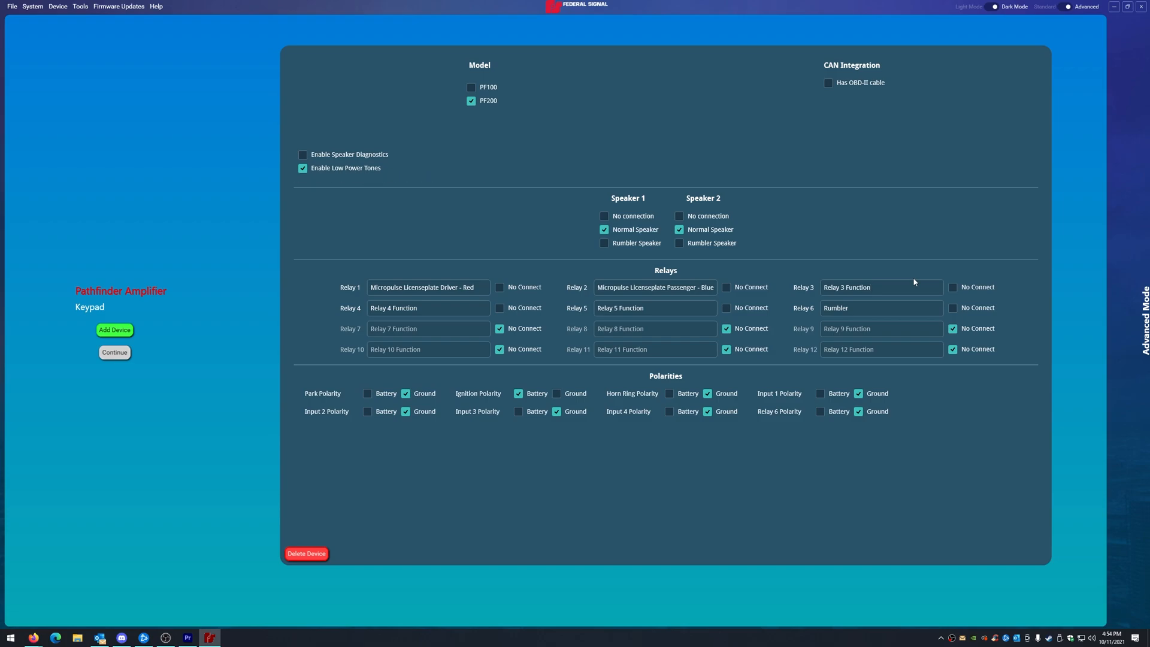
key("ctrl+a")
type("M")
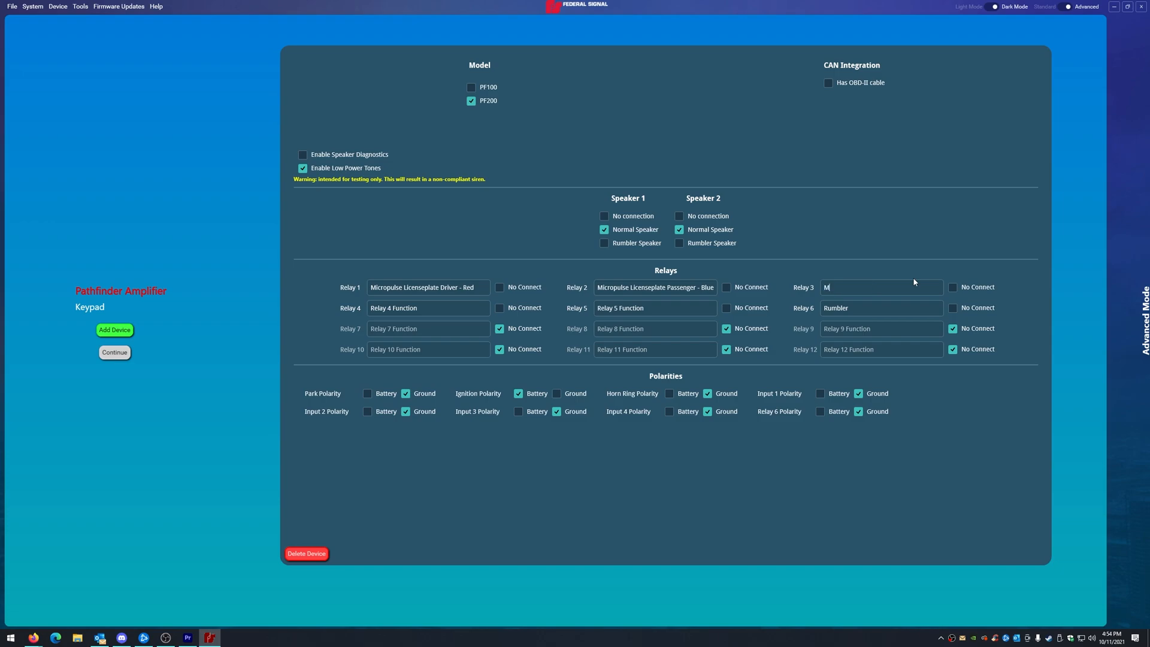
type("c")
type("icrpoulse")
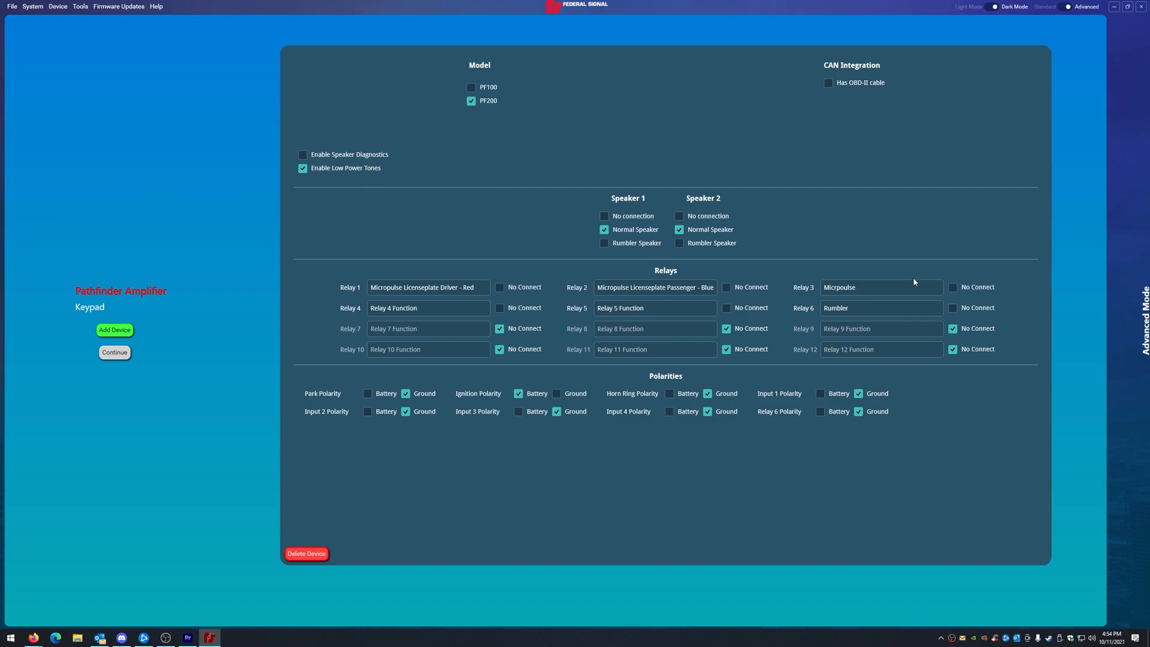
type("Front license -")
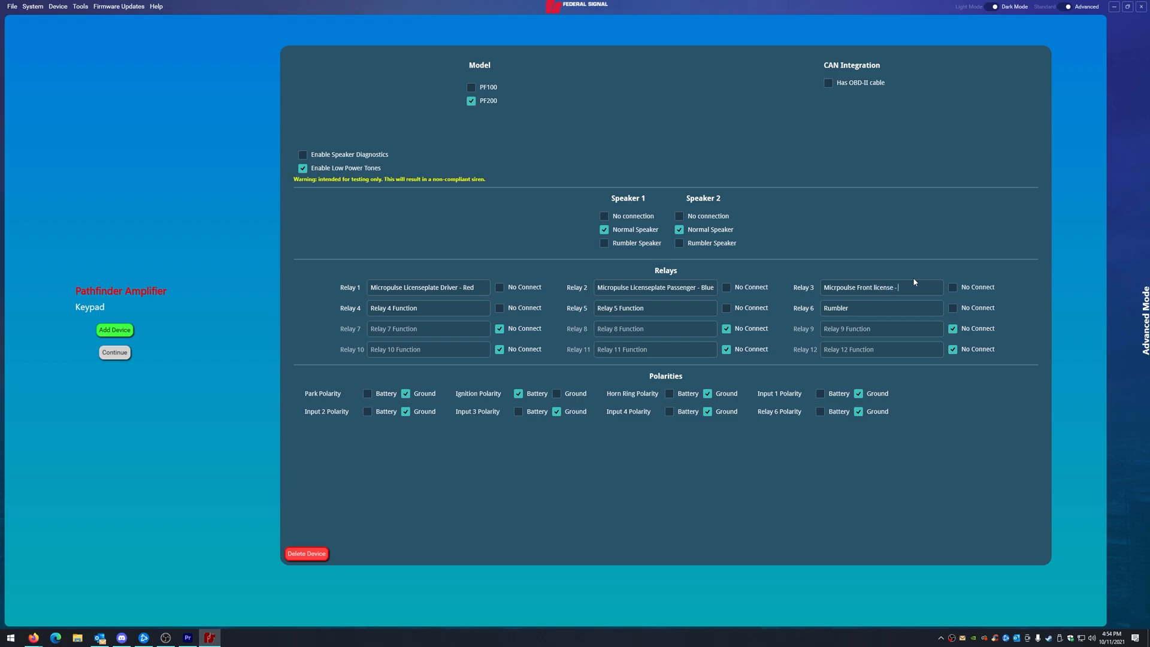
key("BackSpace")
type("driver - red")
- Copy the Relay 3 name into Relay 4 and change its ending from red to "blue"
left_click_drag(931, 286, 809, 291)
key("ctrl+c")
left_click_drag(422, 309, 363, 308)
key("ctrl+v")
key("BackSpace")
key("BackSpace")
type("lue")
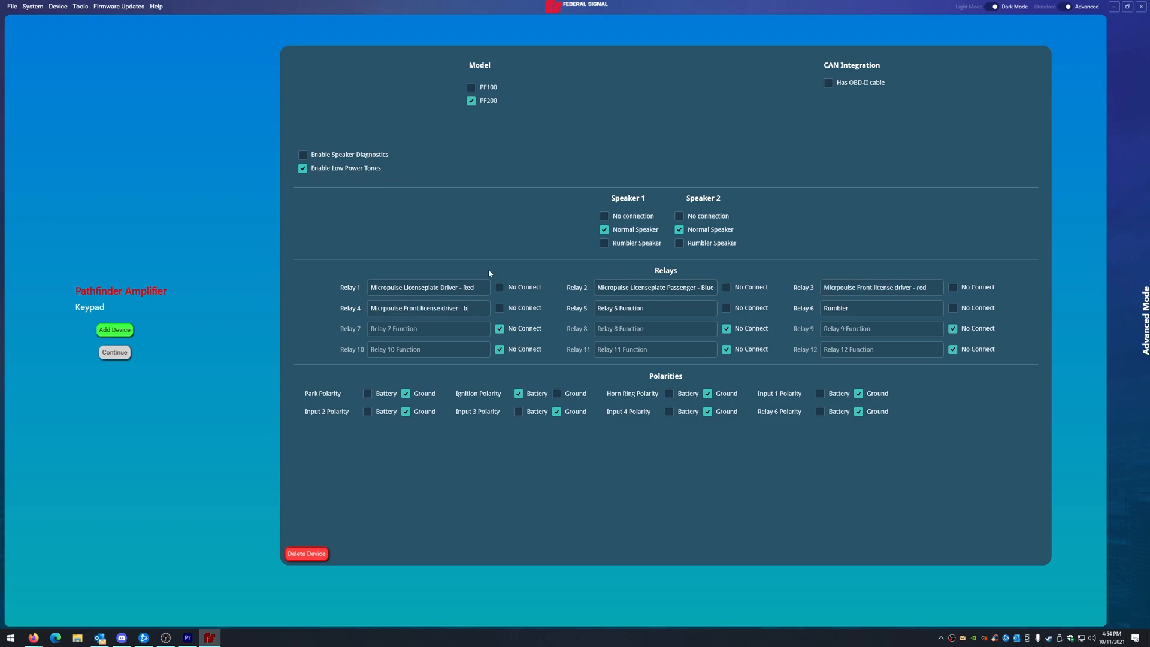
- Replace "driver" with "passenger" in the Relay 4 name
key("Left")
key("Left")
key("Left")
key("Left")
key("Left")
key("Left")
key("Left")
key("BackSpace")
key("BackSpace")
key("BackSpace")
key("BackSpace")
key("BackSpace")
key("BackSpace")
key("BackSpace")
type("passenger")
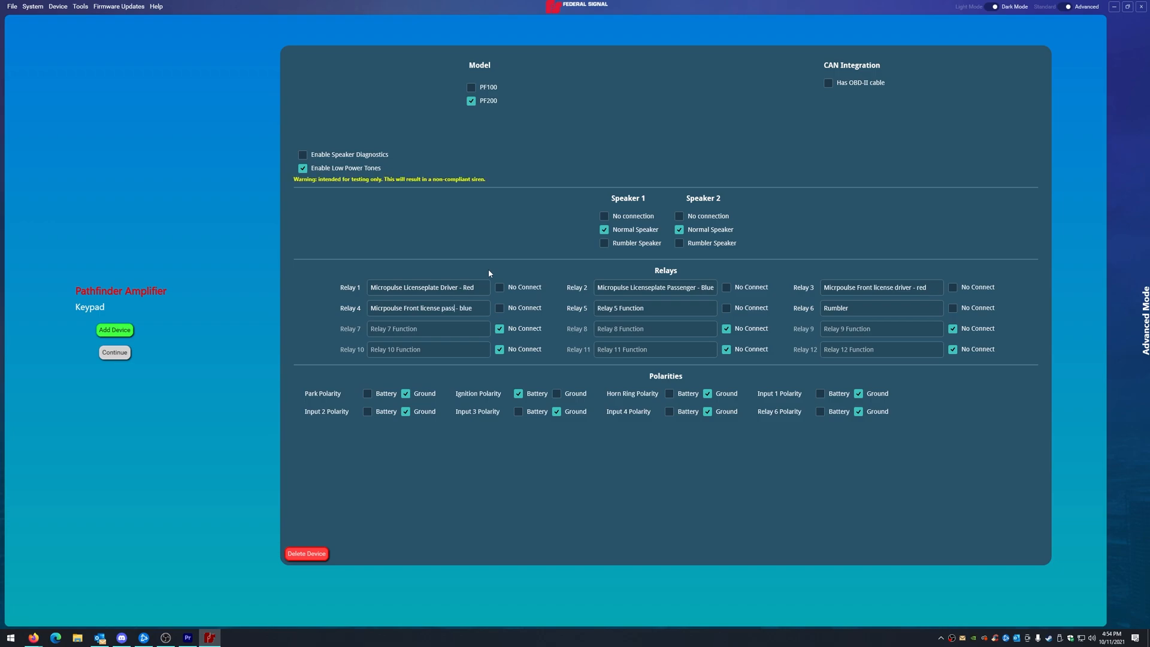
- Mark Relay 5 as No Connect and return to the button configuration
left_click(727, 308)
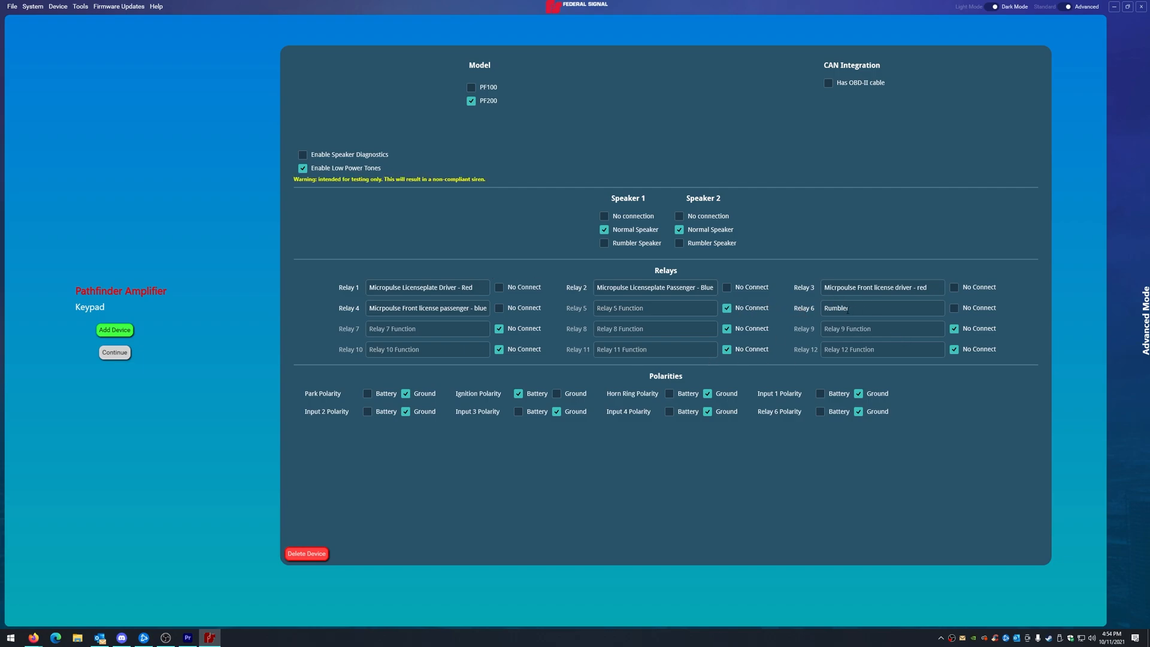
left_click(115, 353)
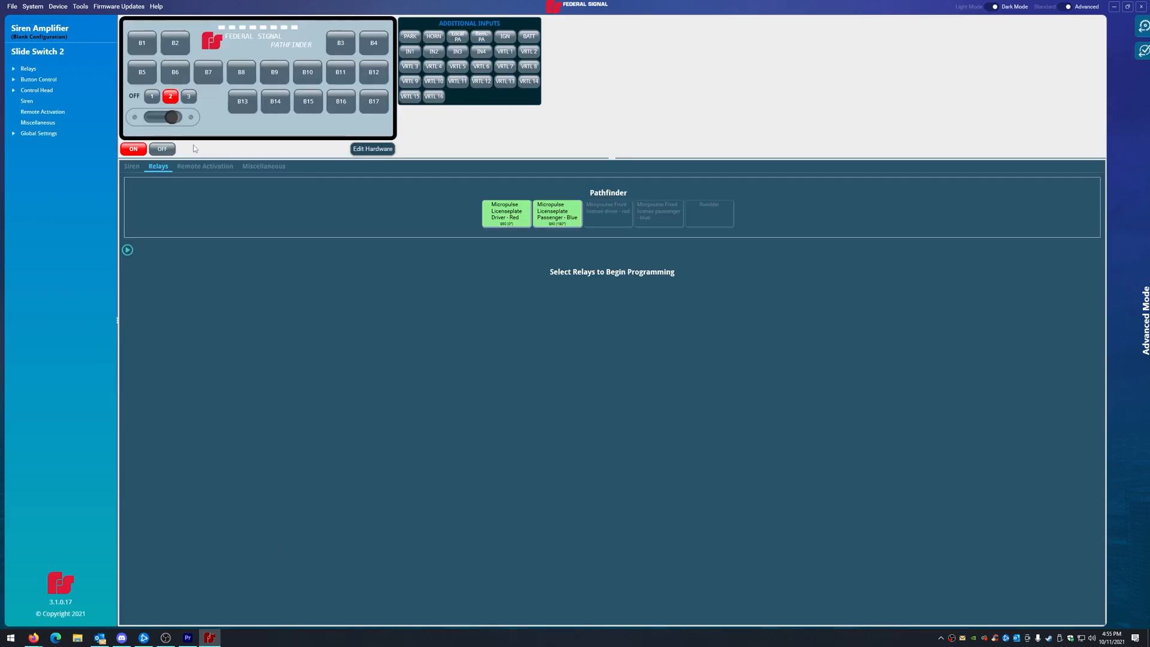
- Check the license plate relays on slide switch 1 and return to slide switch 2
left_click(152, 97)
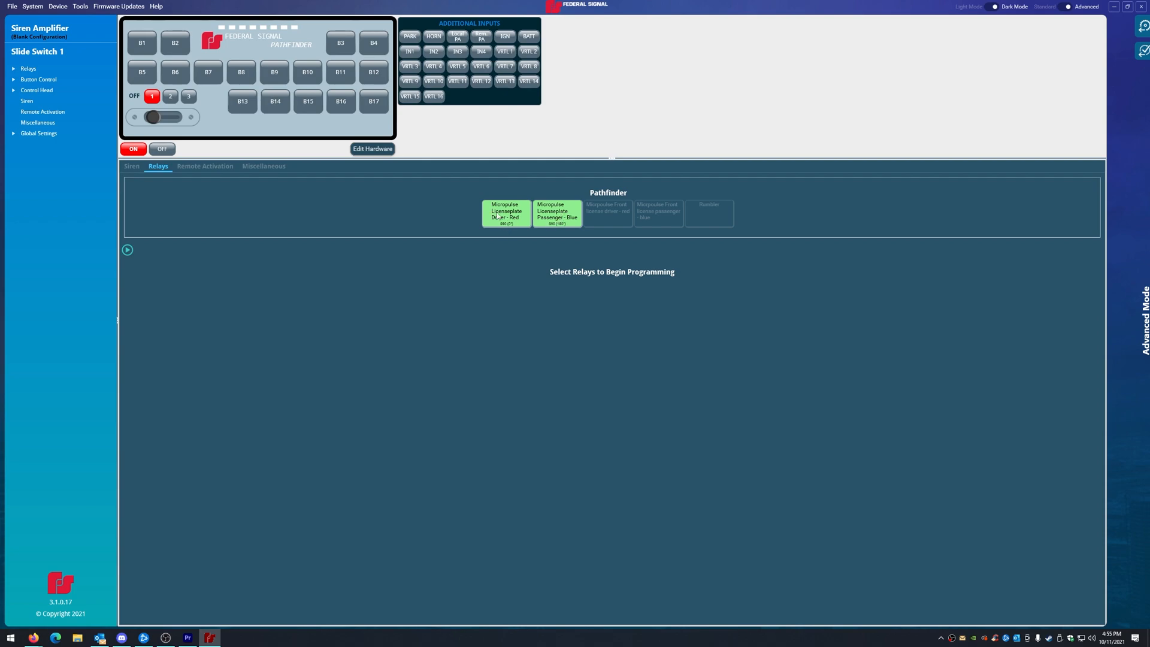
mouse_move(514, 222)
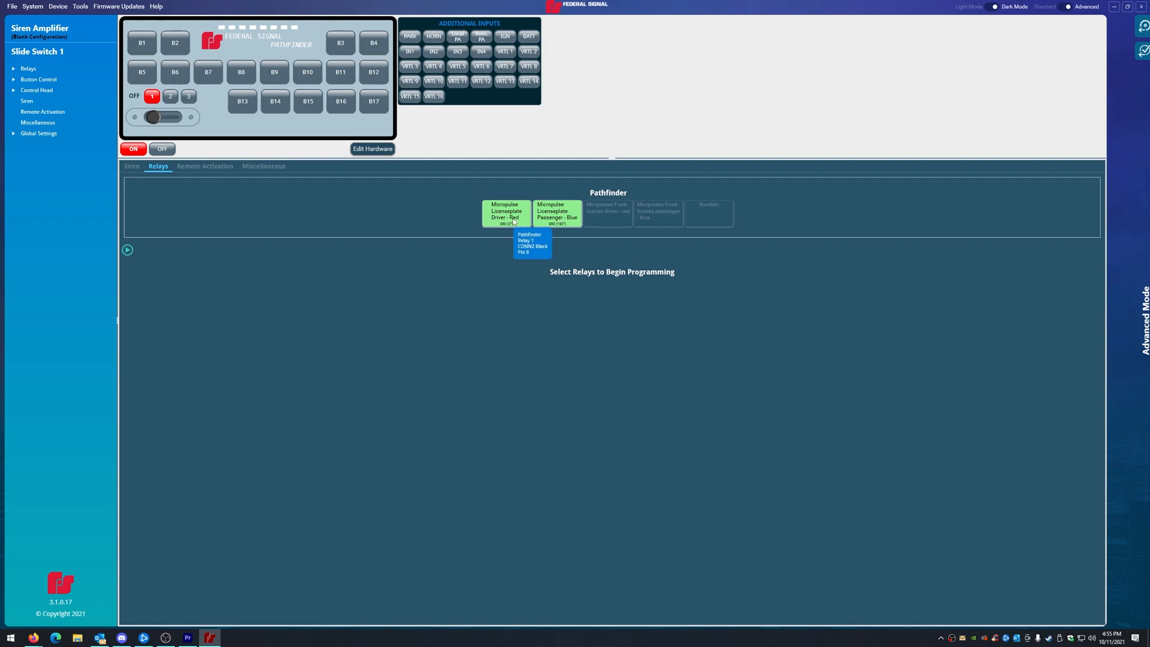
left_click(170, 97)
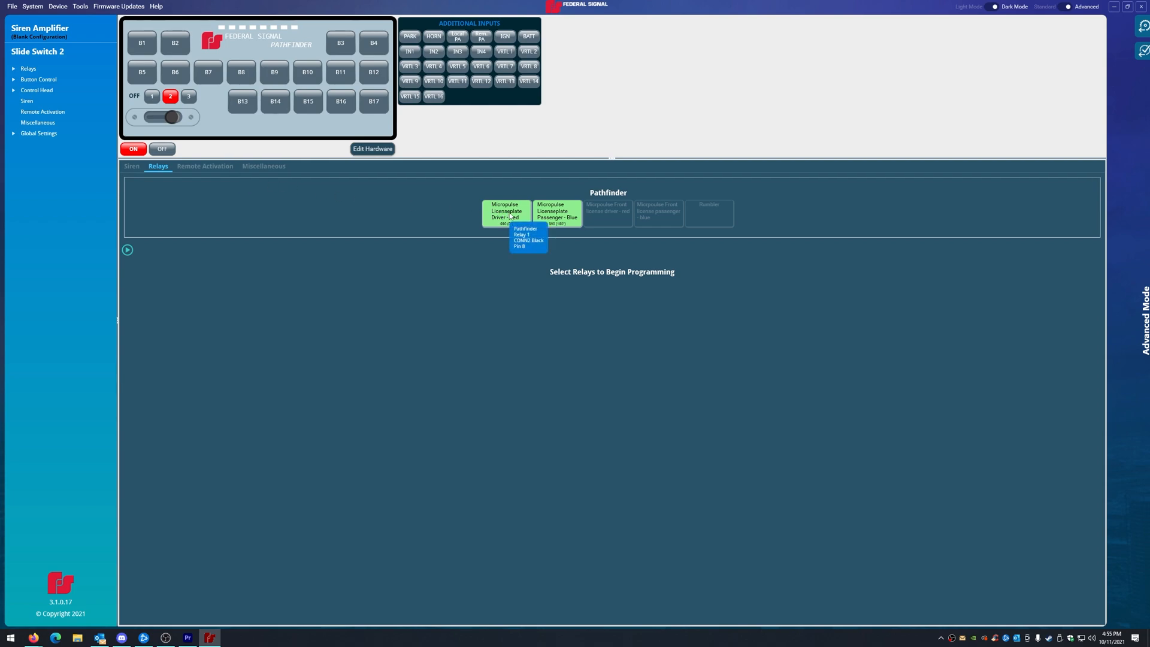
- Assign the Single 90 flash pattern to the front license driver red relay on slide switch 2
left_click(613, 214)
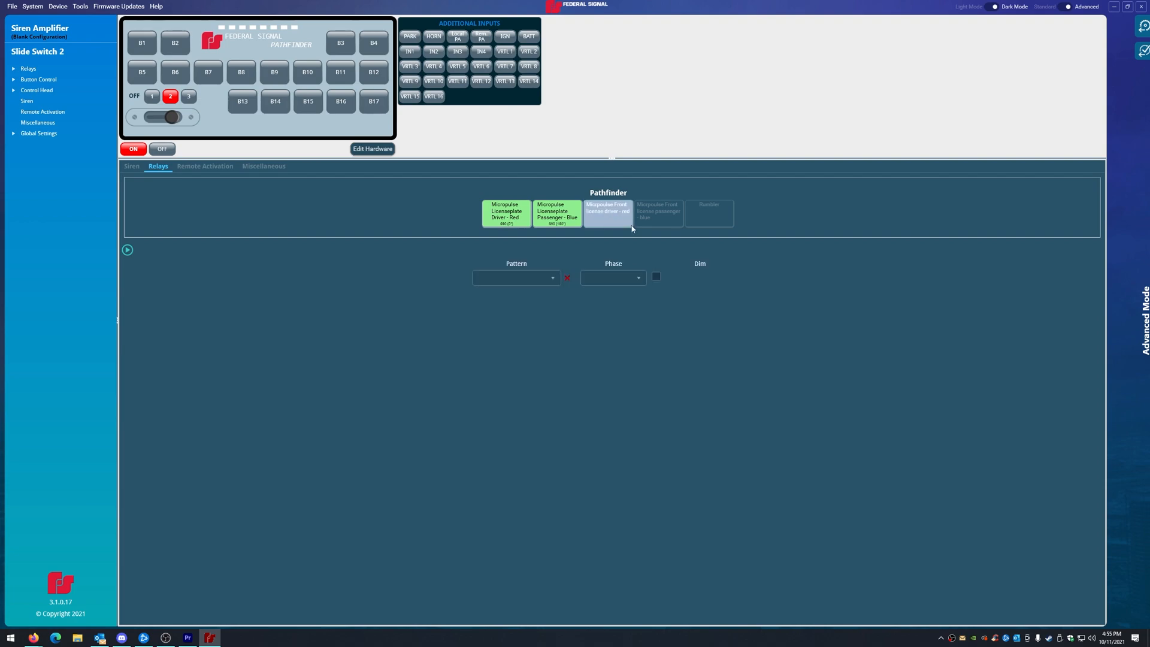
left_click(547, 278)
scroll(512, 356, "down", 2)
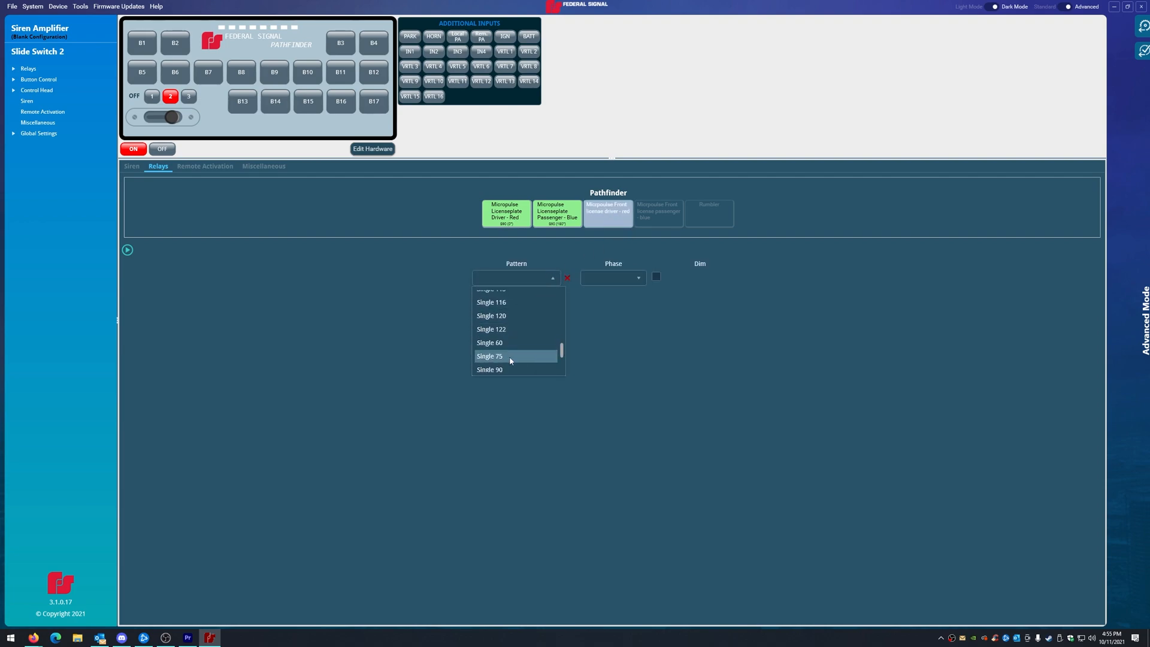
left_click(526, 362)
- Assign Single 90 at Phase 180 to the front license passenger blue relay on slide switch 2
left_click(648, 217)
left_click(528, 279)
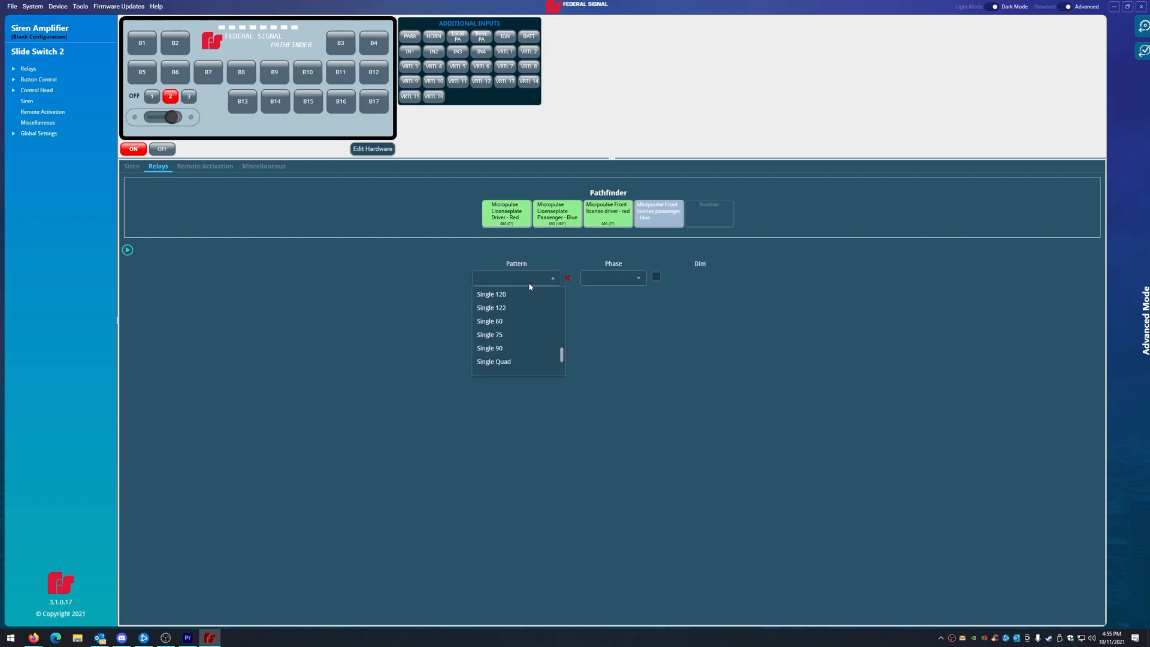
left_click(508, 348)
left_click(612, 278)
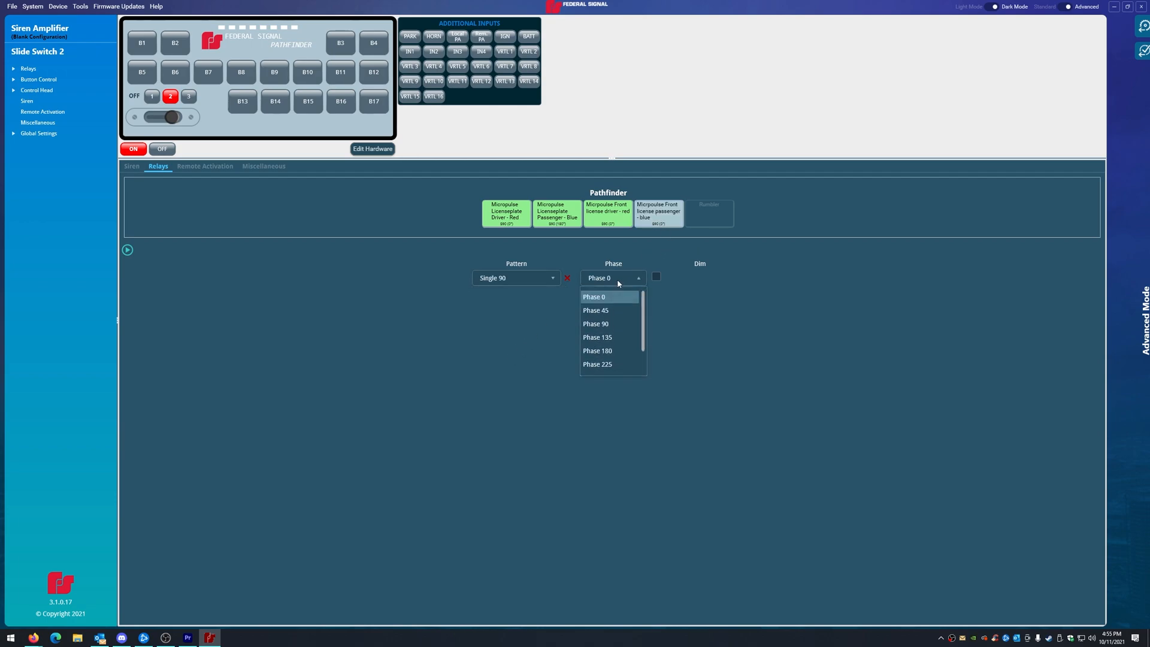
left_click(602, 352)
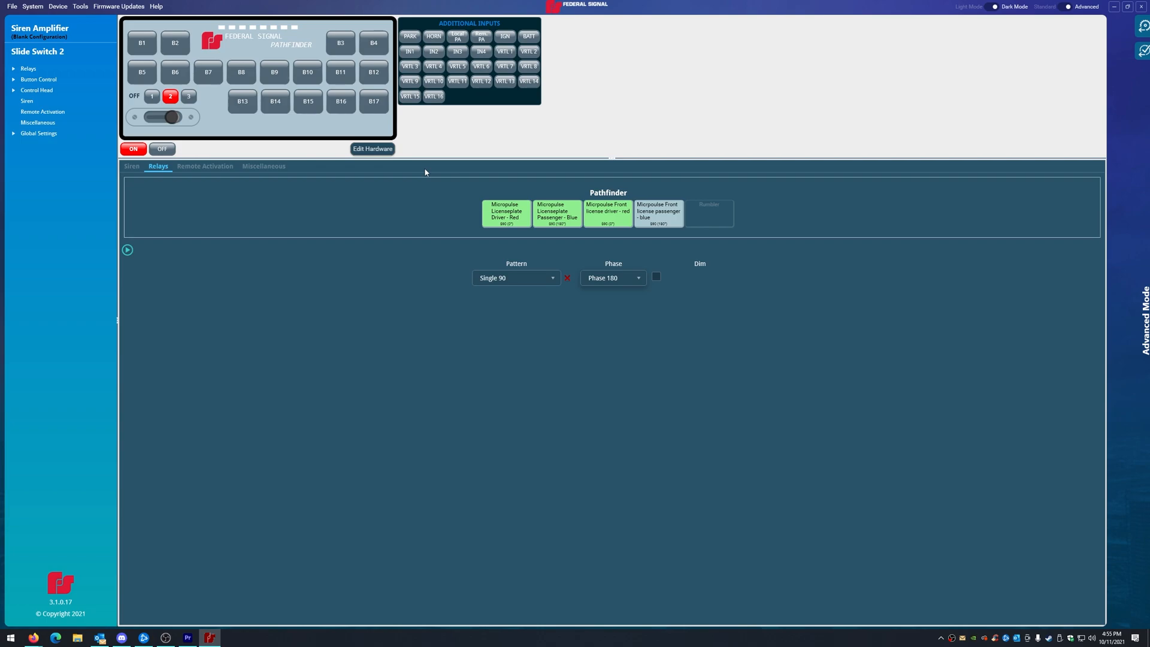
- On slide switch 3, assign the Single 90 pattern to the driver red and passenger blue Licenseplate relays
left_click(189, 98)
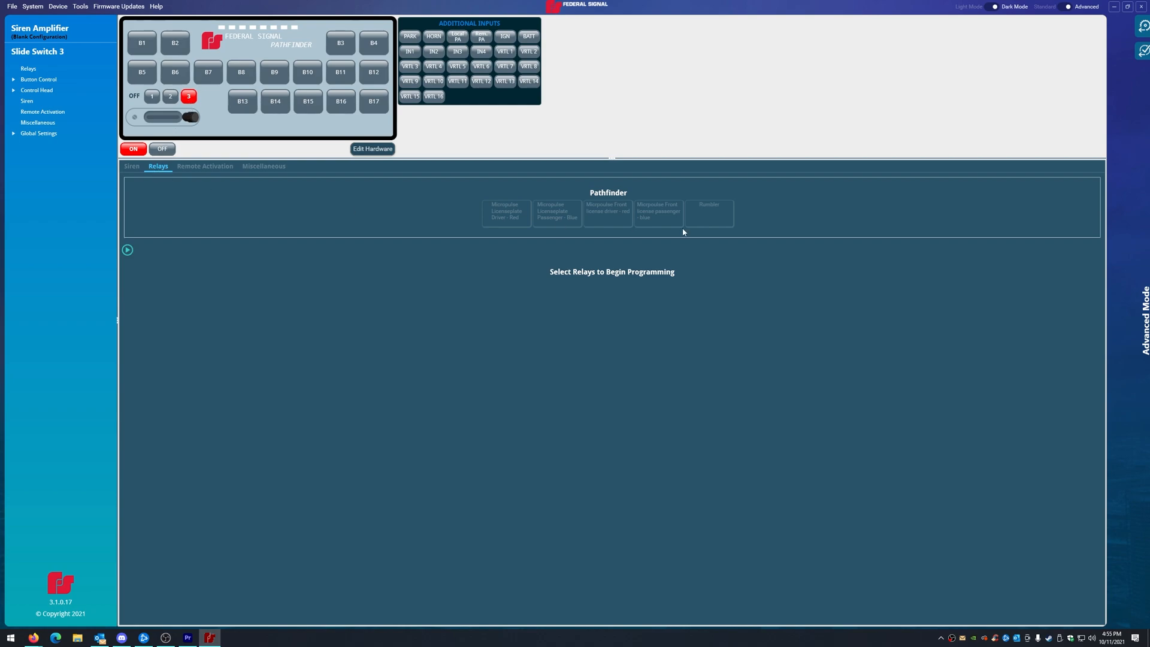
left_click(496, 210)
left_click(513, 278)
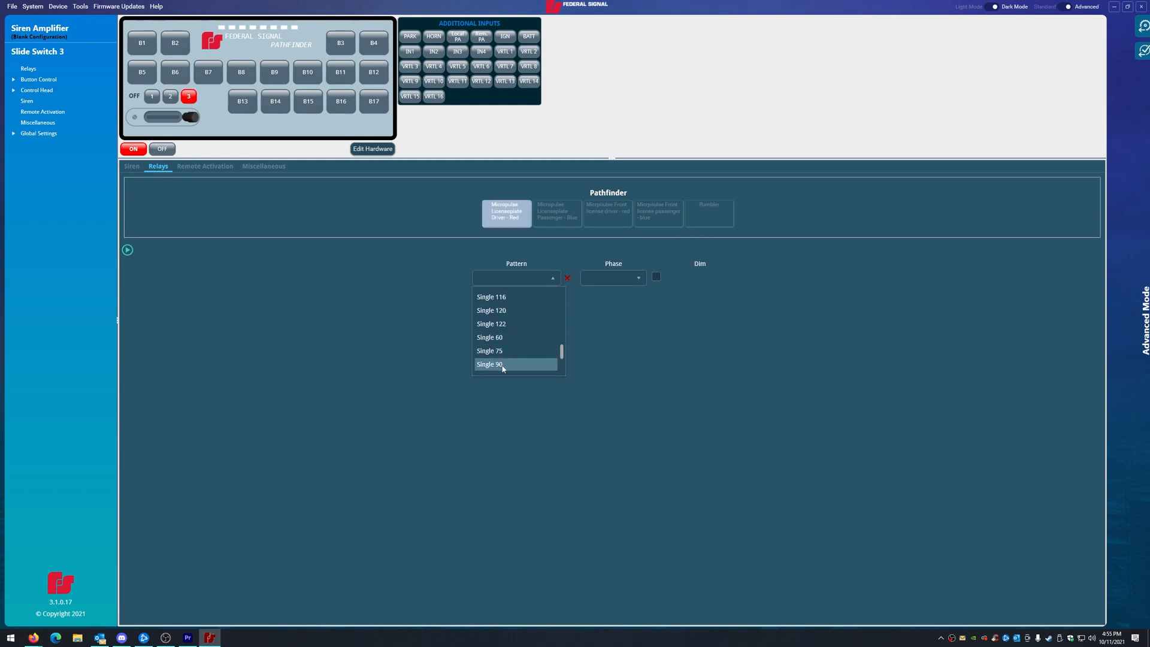
left_click(503, 363)
left_click(578, 211)
left_click(518, 278)
scroll(510, 362, "down", 2)
left_click(510, 356)
- Assign the Single 90 pattern to the front license driver and passenger relays on slide switch 3
left_click(608, 213)
left_click(523, 278)
scroll(509, 341, "down", 2)
left_click(506, 356)
left_click(659, 213)
left_click(518, 278)
scroll(509, 341, "down", 2)
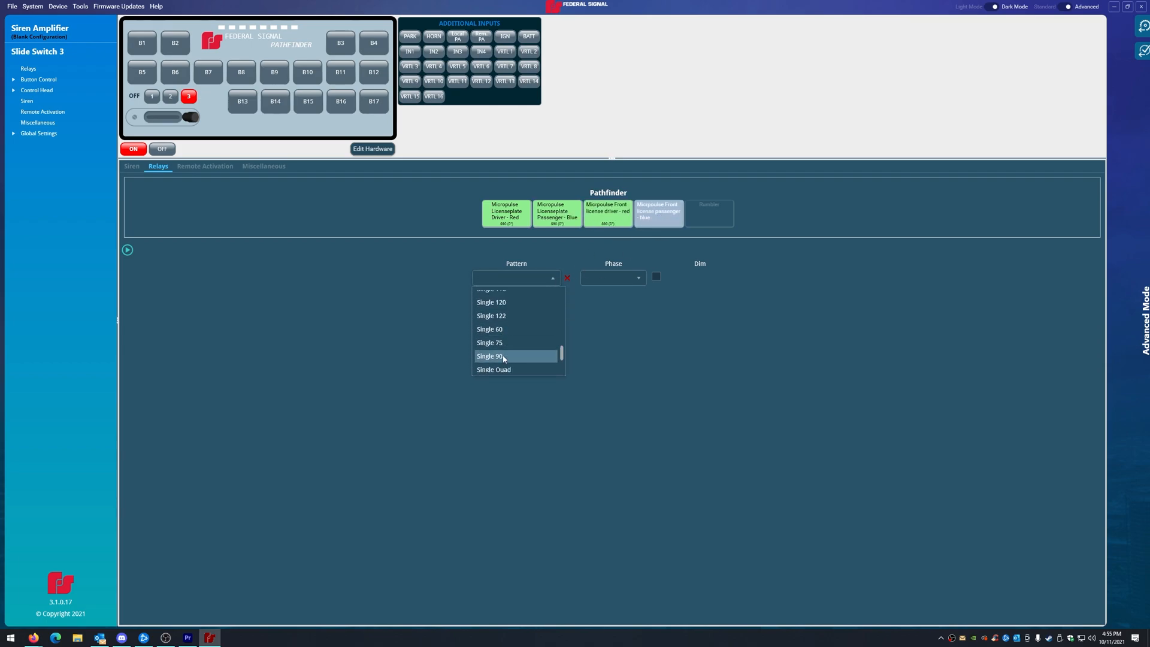
left_click(506, 358)
- Set Phase 180 on both blue passenger relays of slide switch 3
left_click(506, 215)
left_click(557, 215)
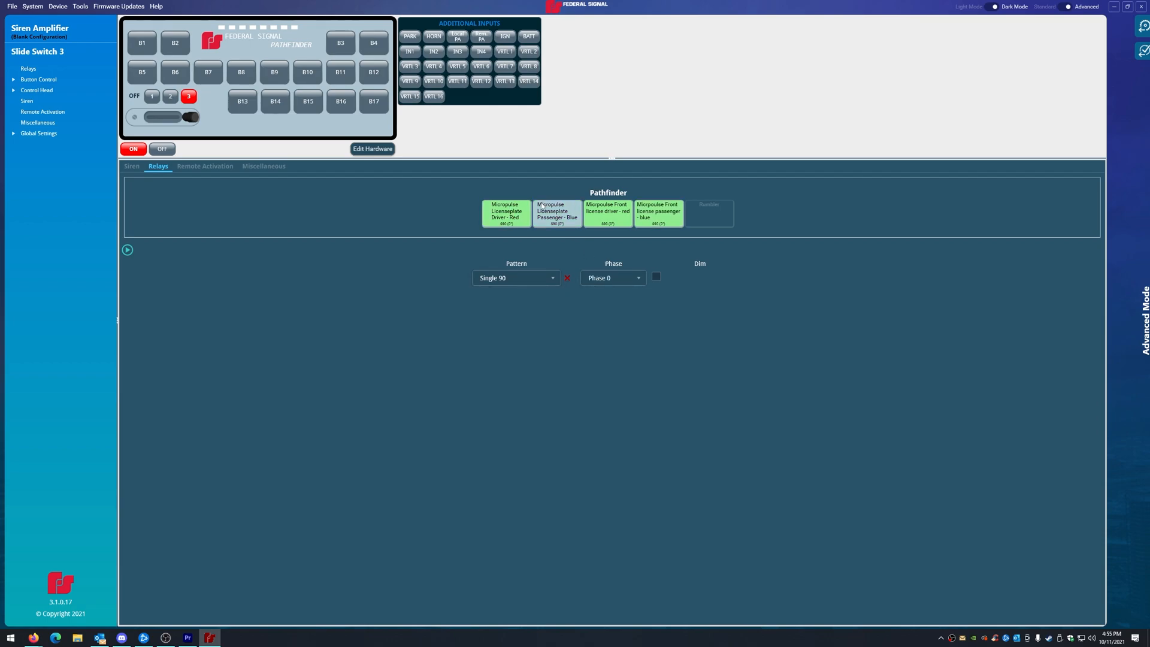
left_click(613, 278)
left_click(605, 349)
left_click(612, 279)
left_click(607, 352)
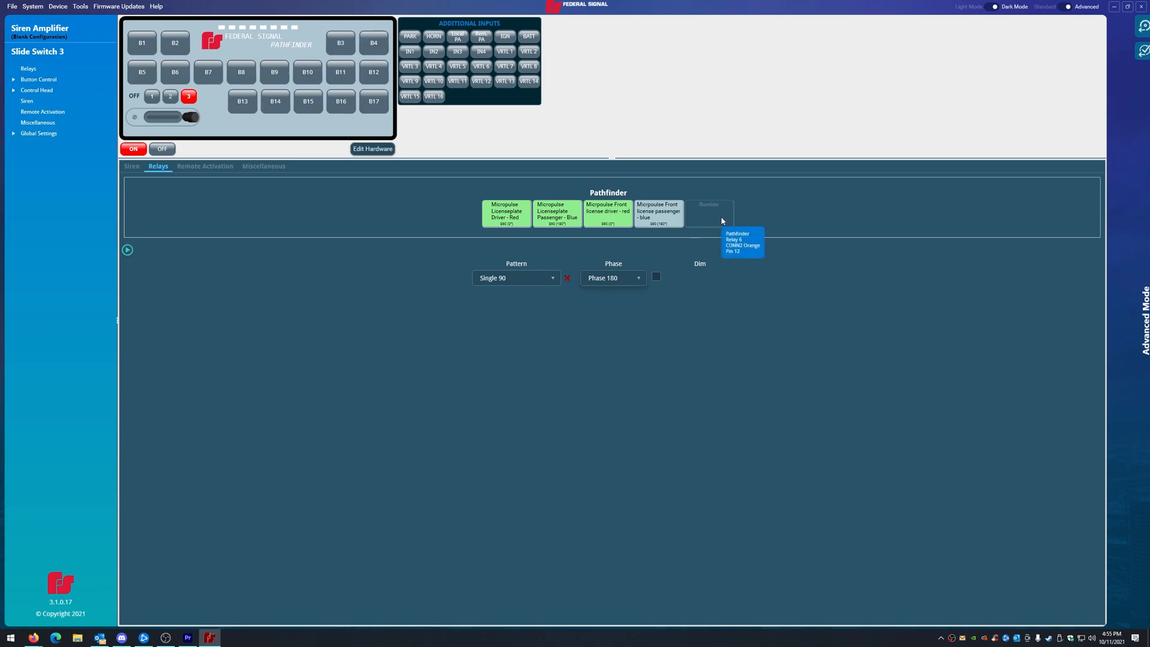
- Set siren Channel 1 and Channel 2 of slide switch 3 to the SSP Wail tone
left_click(132, 167)
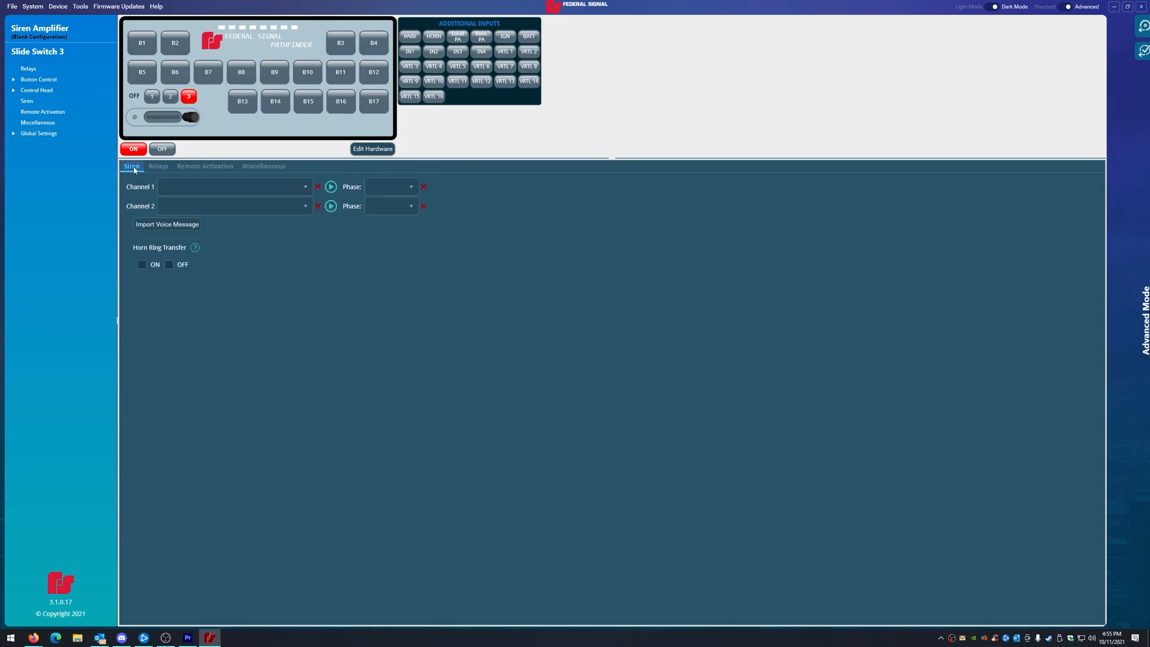
left_click(268, 186)
scroll(259, 242, "down", 5)
scroll(259, 242, "up", 5)
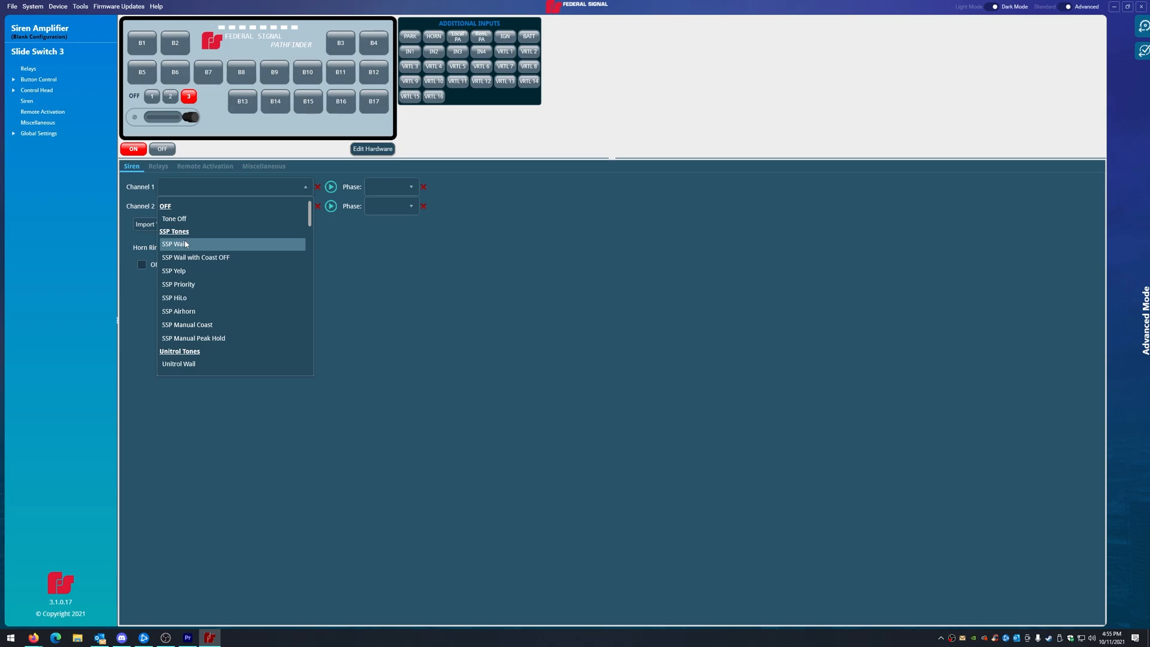
scroll(187, 245, "down", 3)
scroll(189, 270, "down", 3)
scroll(191, 270, "down", 2)
scroll(201, 271, "down", 3)
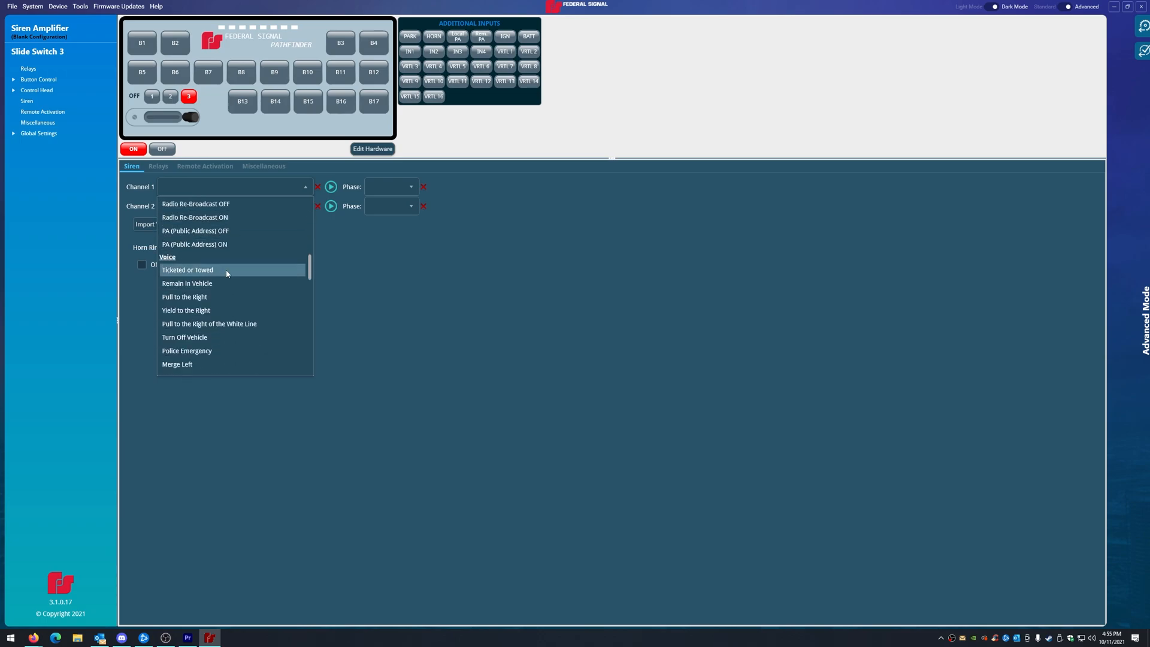
scroll(207, 269, "down", 4)
left_click_drag(311, 287, 307, 210)
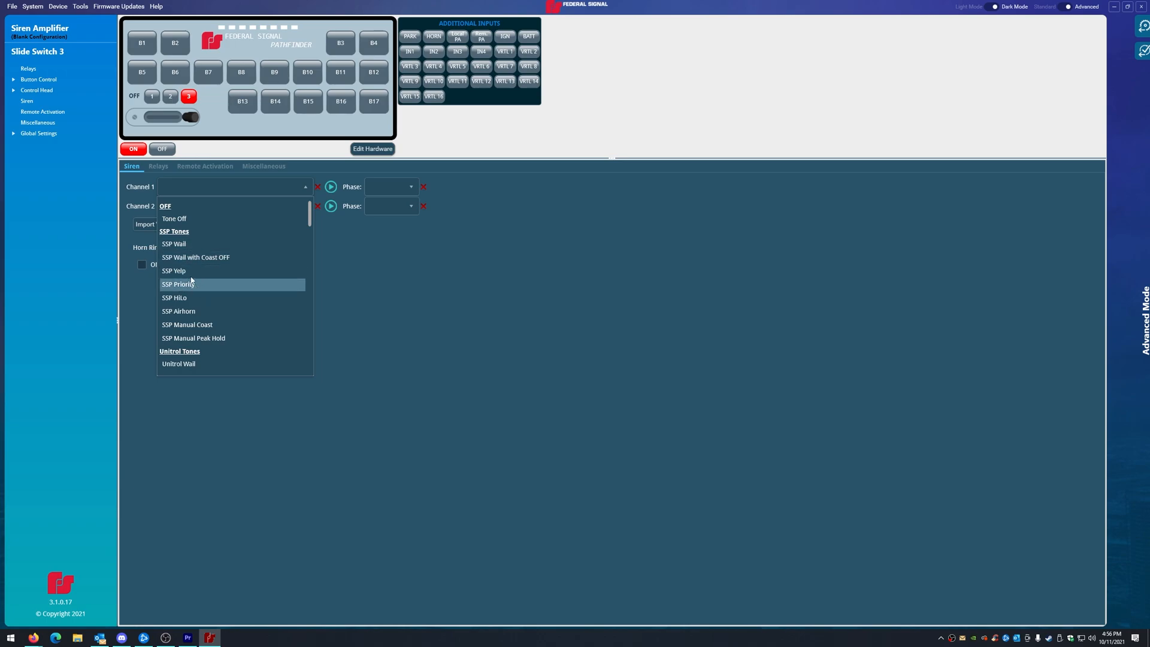
left_click(181, 243)
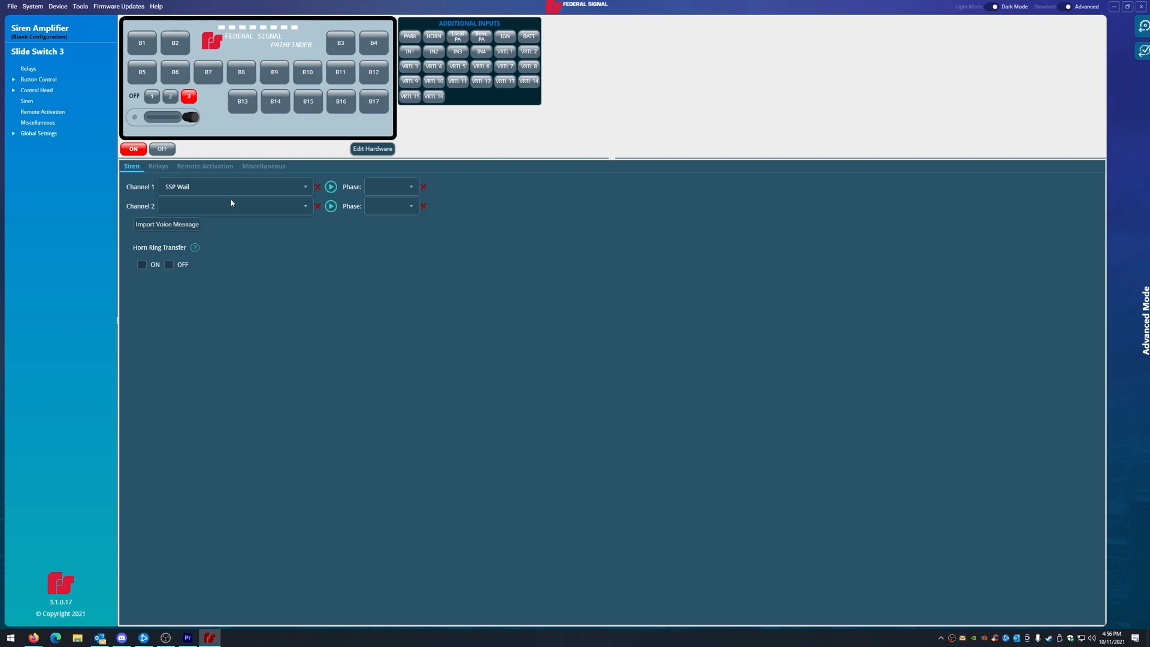
left_click(192, 205)
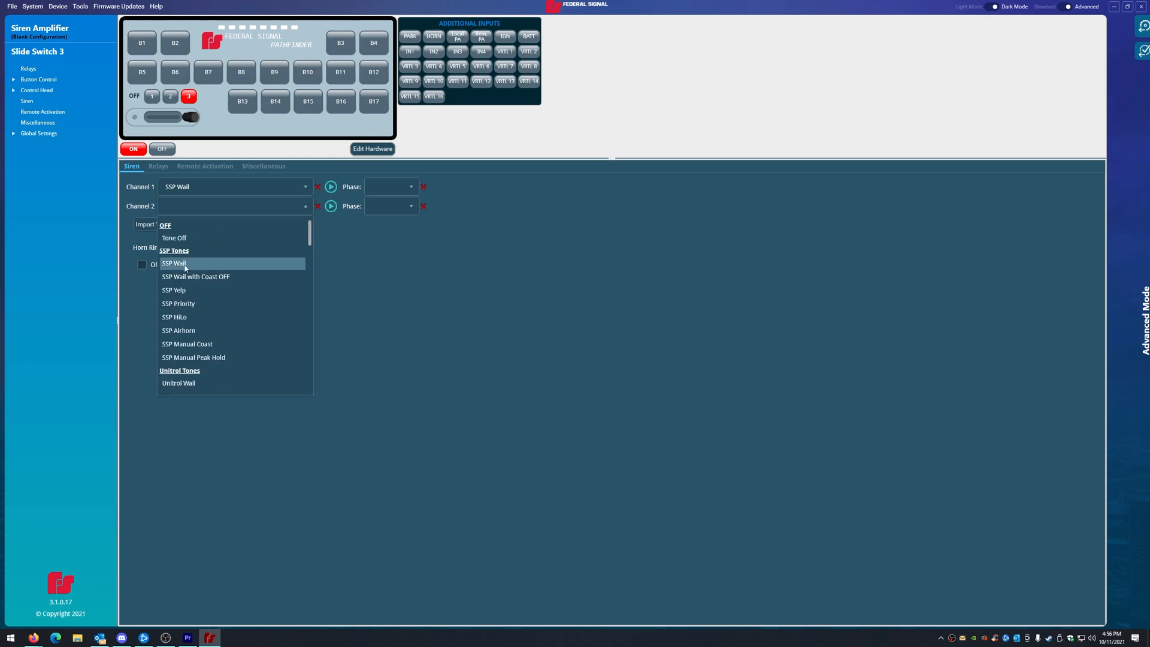
left_click(192, 267)
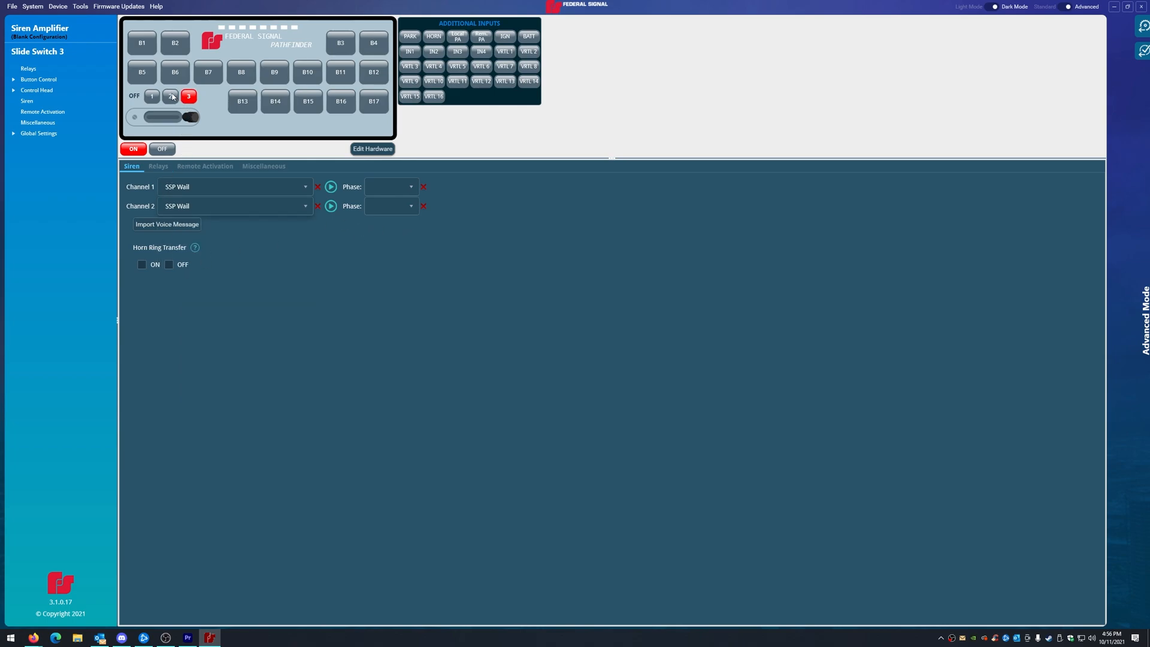
- Check the siren settings of slide switches 1 and 2, and review the relay and siren settings of slide switch 3
left_click(152, 96)
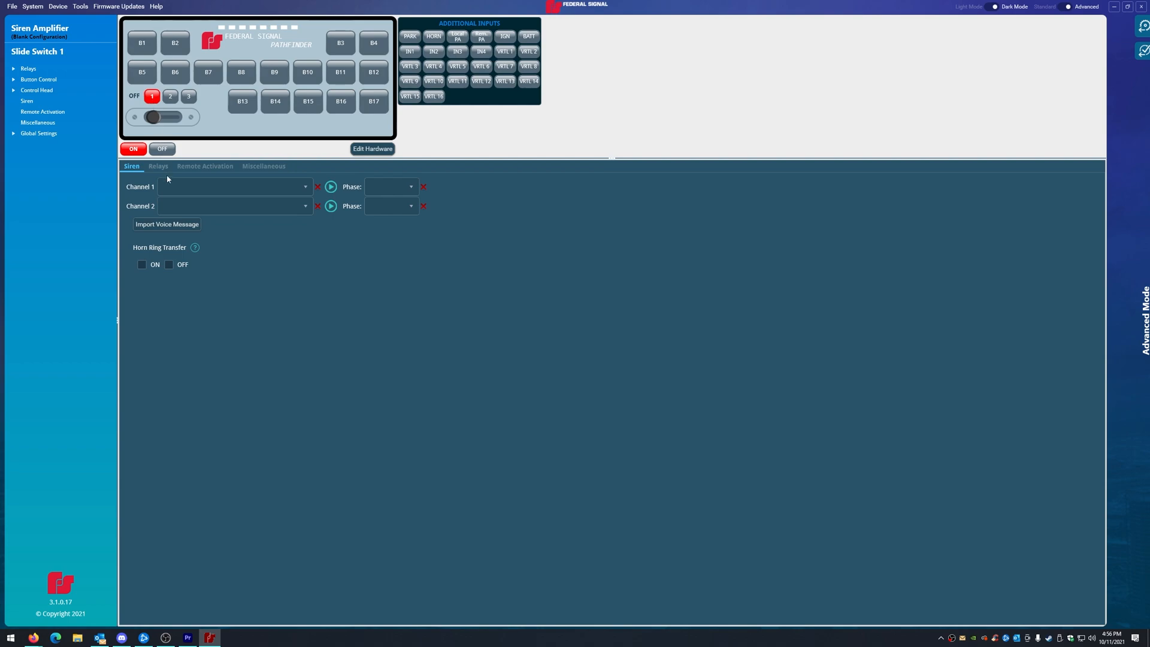
left_click(171, 97)
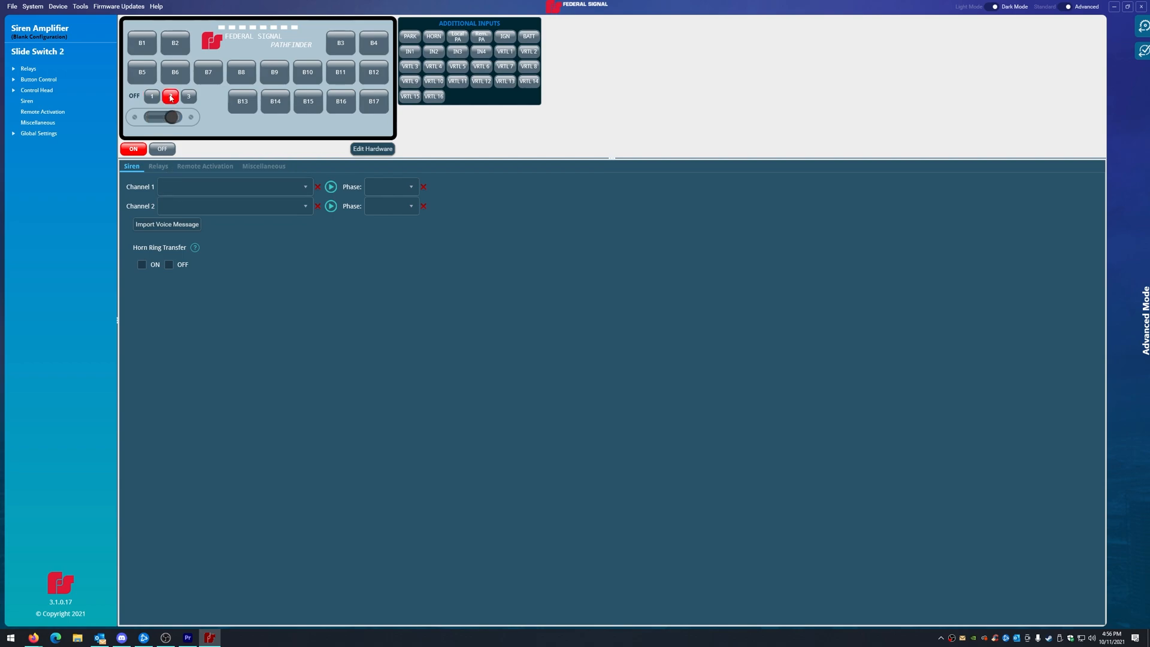
left_click(187, 98)
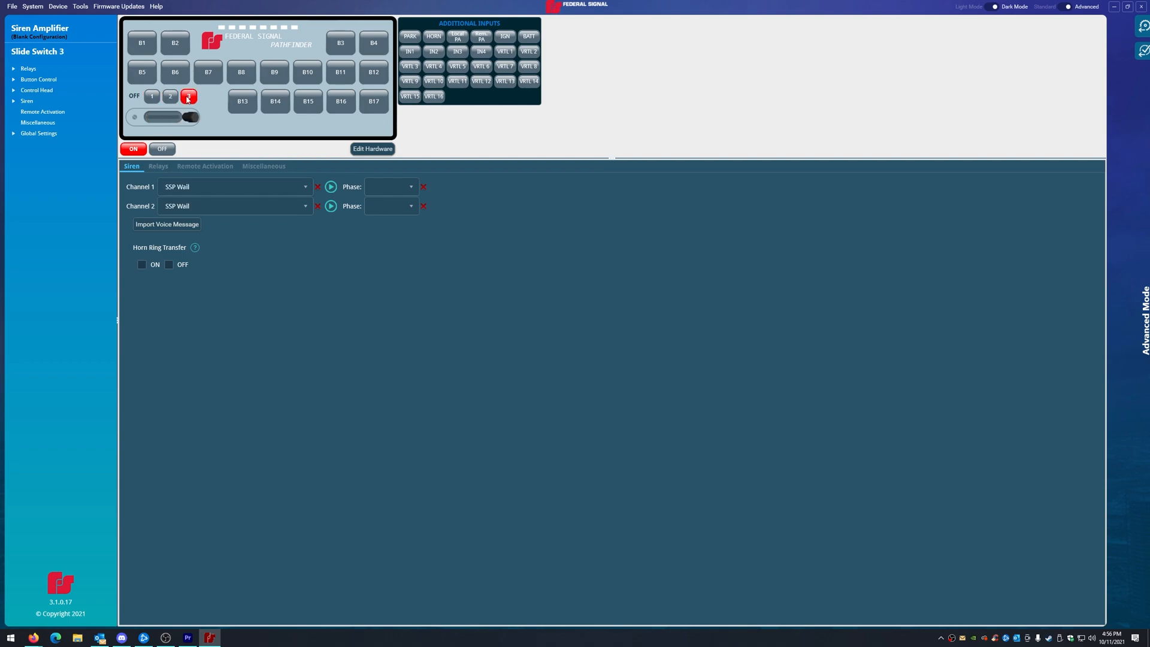
left_click(159, 167)
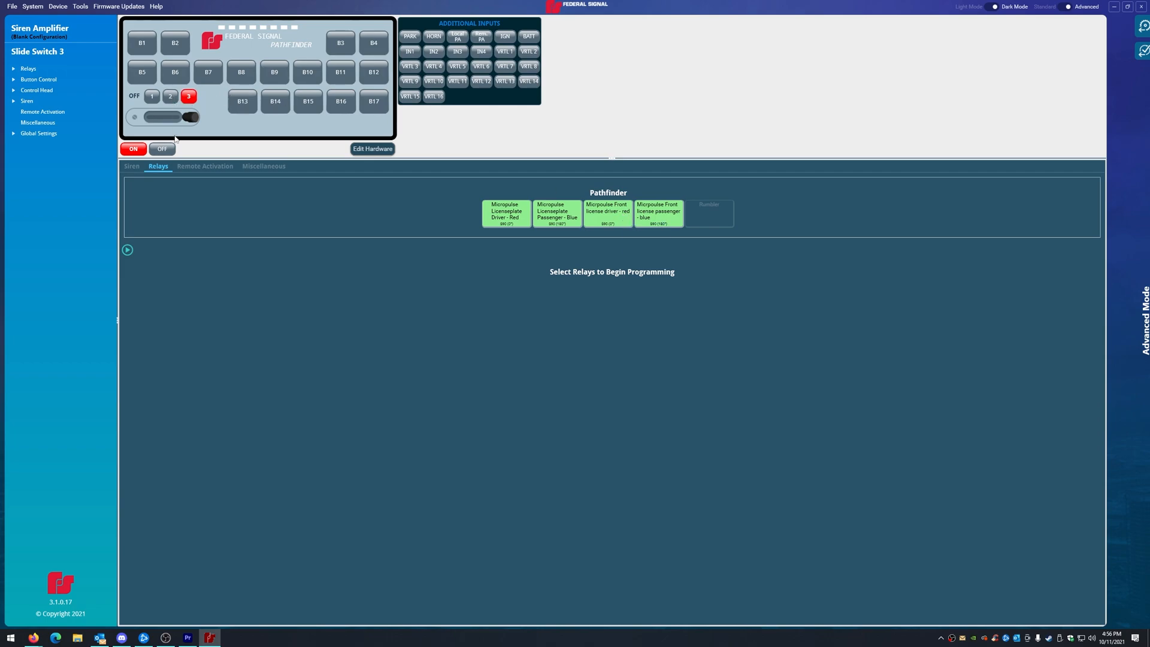
left_click(132, 167)
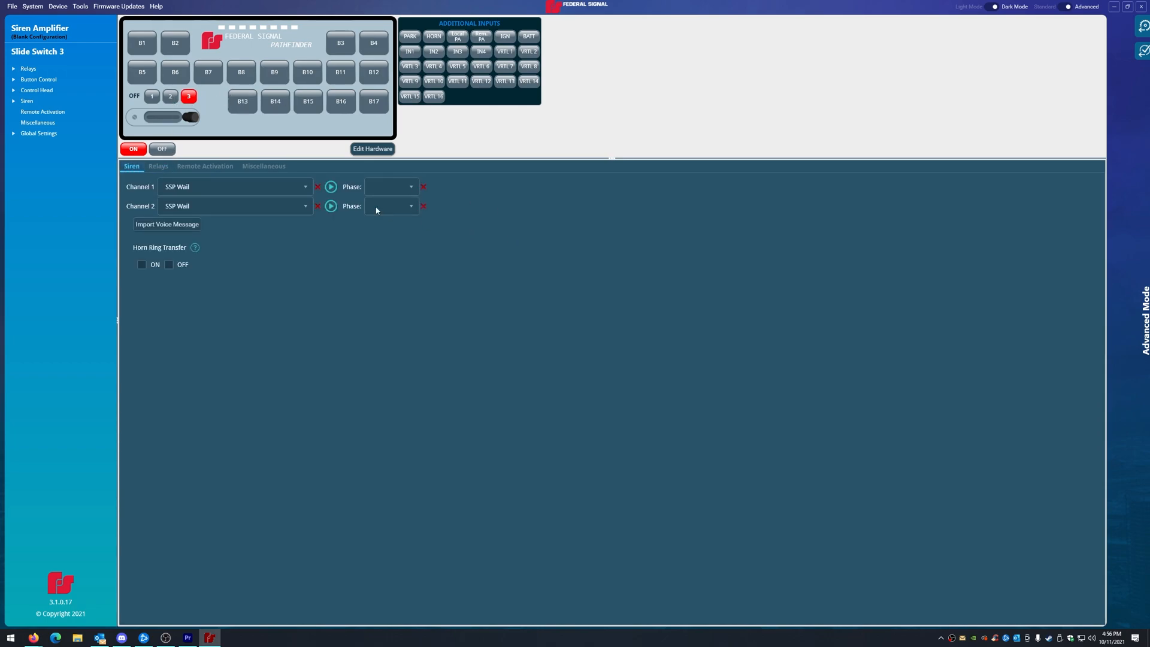
- Preview the Channel 1 tone, and try out the Provincial Police Canine Search voice message on Channel 2
left_click(331, 187)
left_click(281, 204)
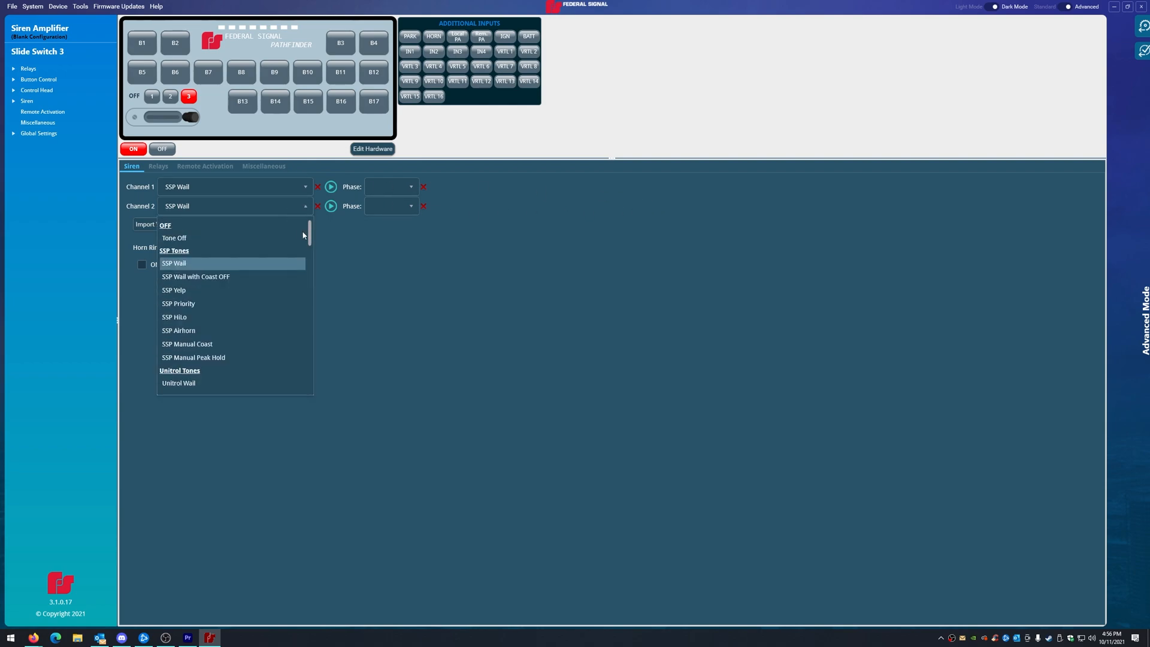
left_click_drag(311, 239, 321, 361)
left_click(213, 258)
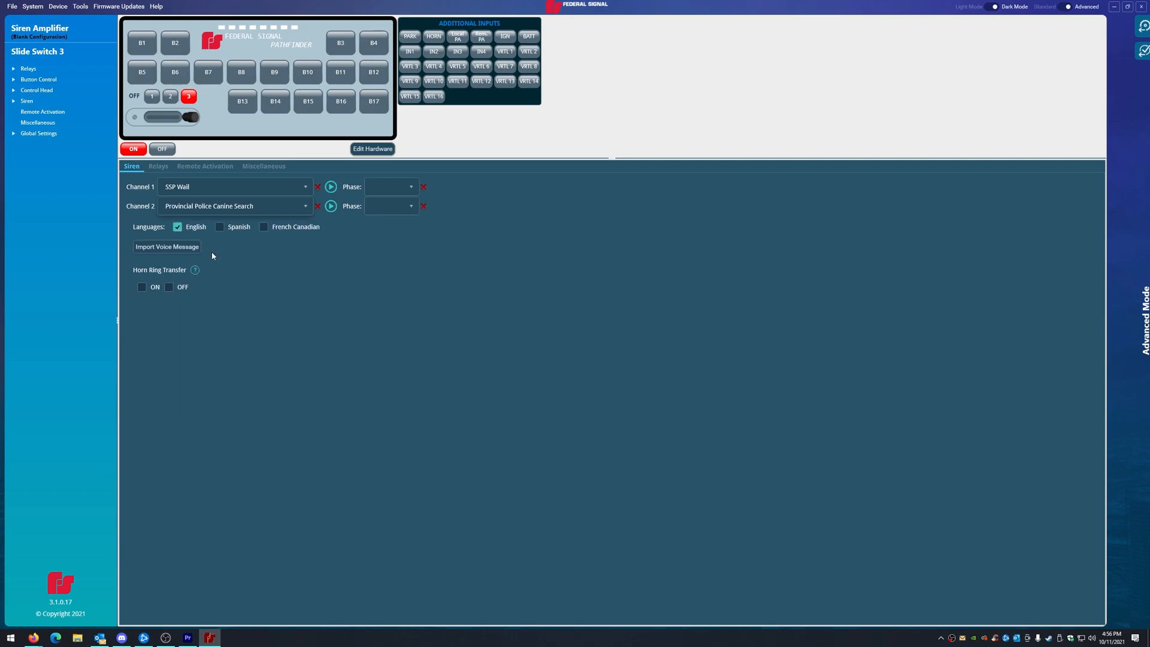
left_click(330, 209)
- Look through the available tones and voice messages for Channel 2, and return it to SSP Wail
left_click(300, 211)
scroll(276, 317, "up", 10)
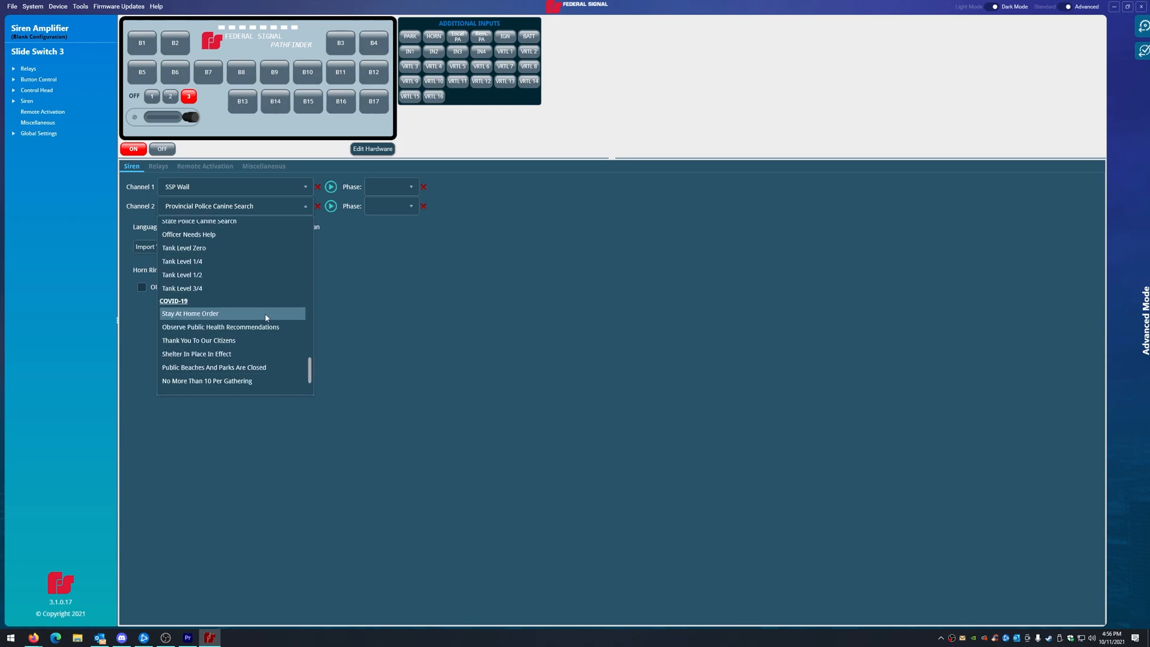
scroll(275, 318, "up", 5)
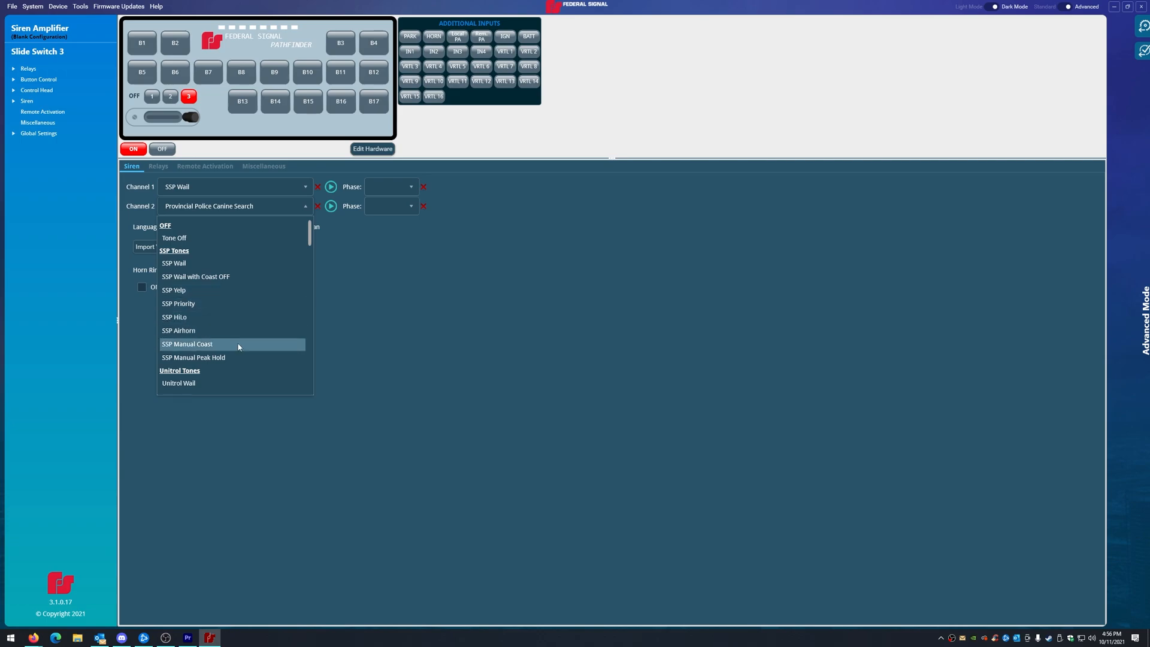
scroll(210, 287, "down", 4)
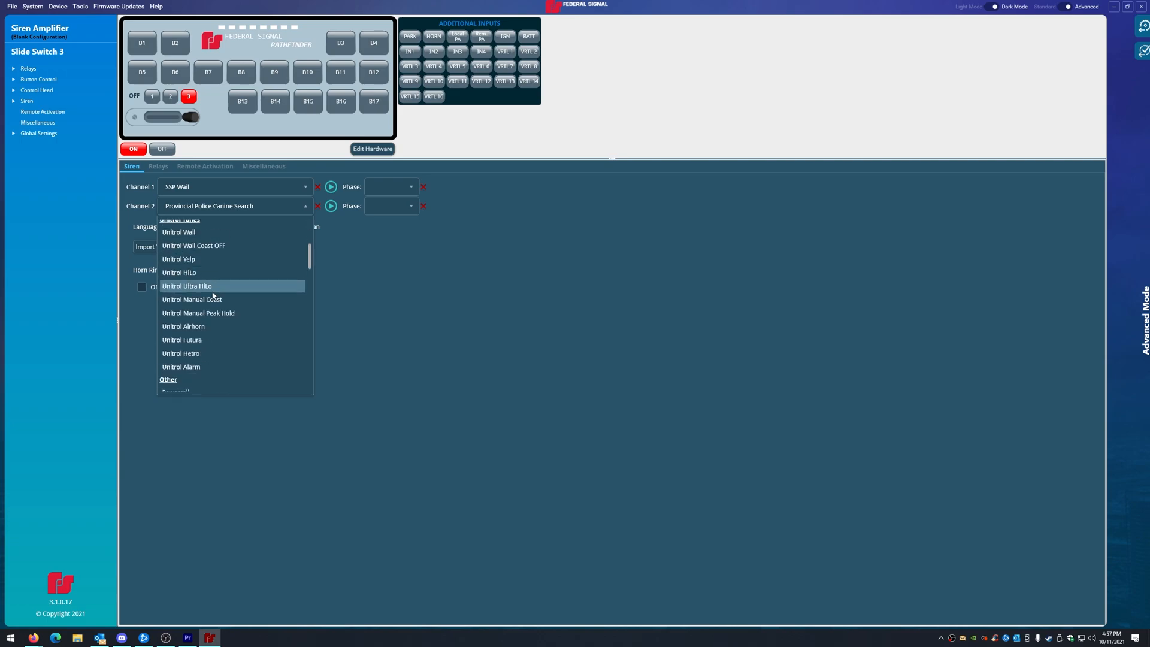
scroll(211, 292, "up", 4)
scroll(203, 353, "down", 8)
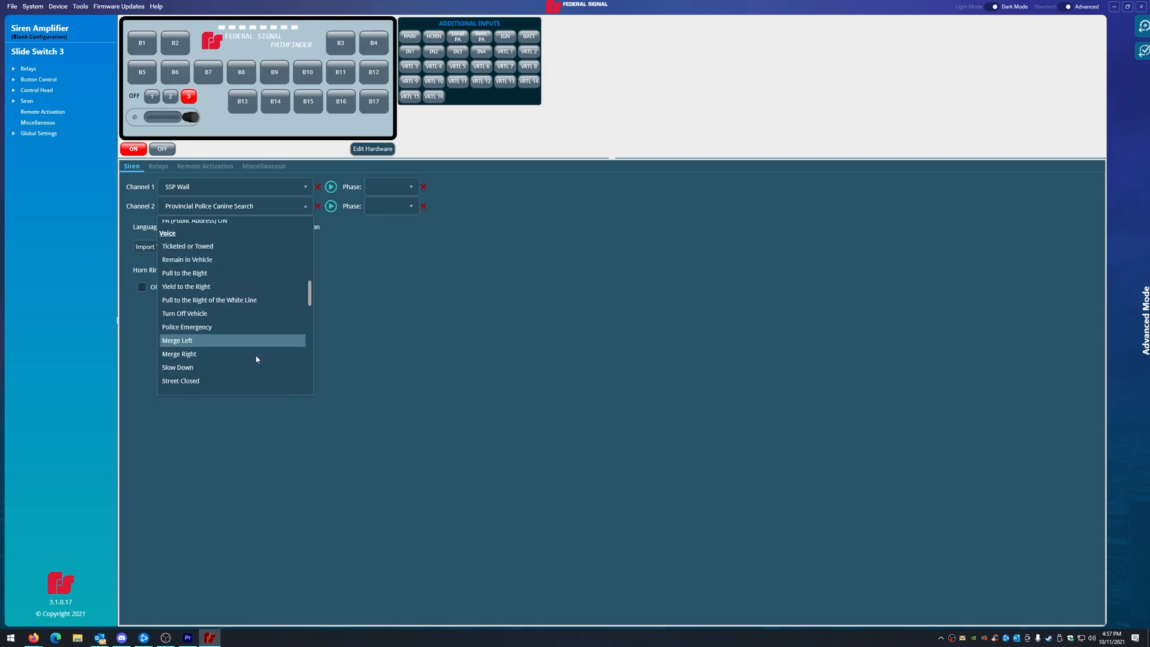
scroll(237, 315, "up", 7)
scroll(244, 307, "up", 1)
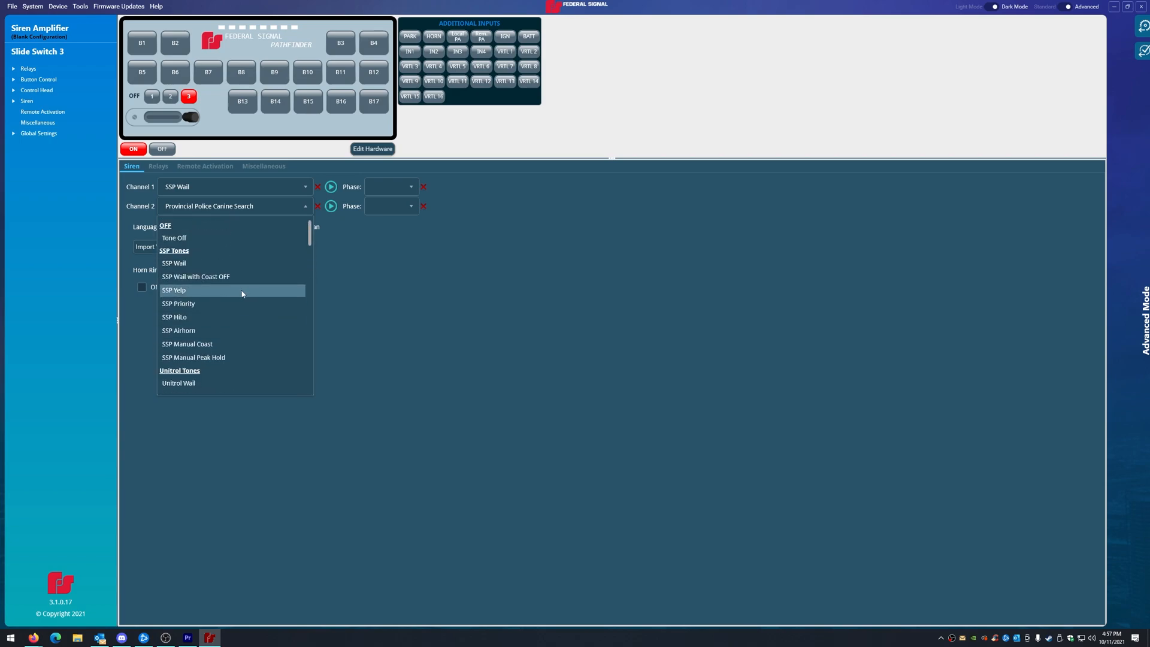
left_click(192, 265)
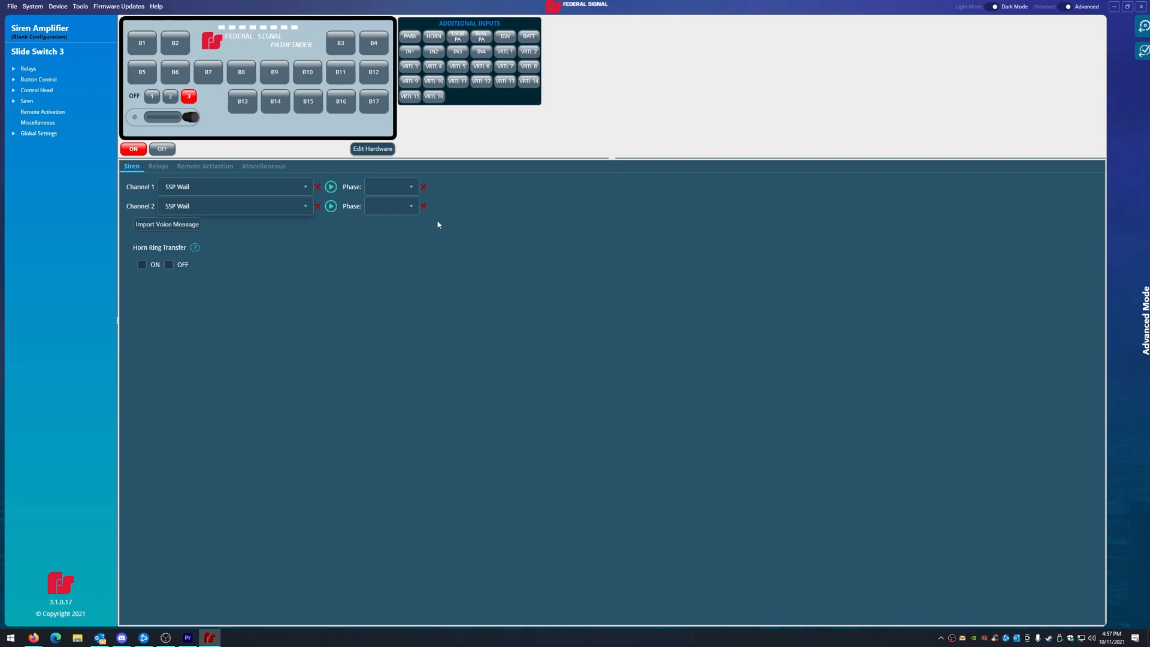
- Try Phase 135 on siren Channel 2, and set both siren channels to Phase 0
left_click(386, 206)
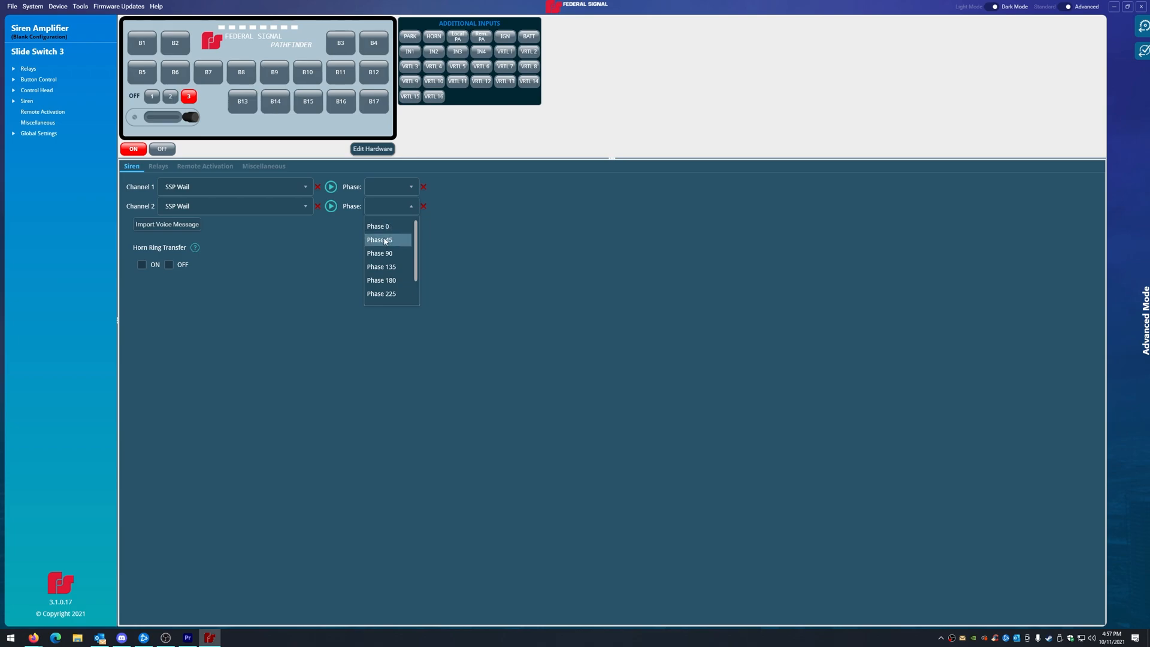
left_click(388, 269)
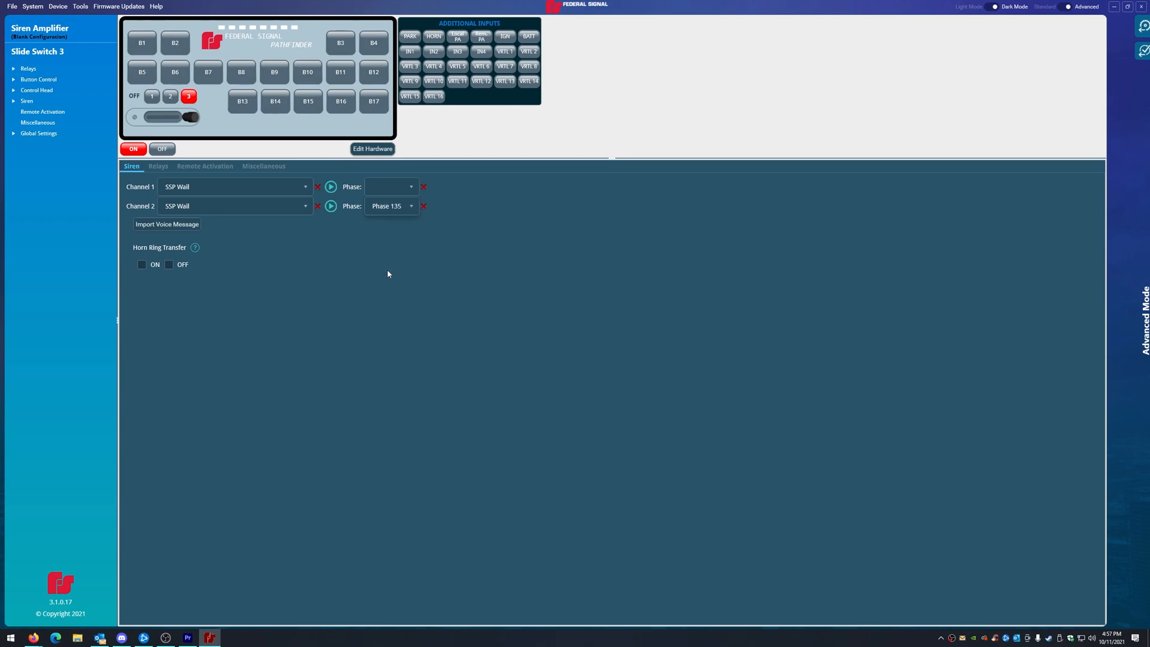
left_click(393, 214)
left_click(400, 227)
left_click(391, 186)
left_click(384, 207)
- Try Phase 45 and Phase 90 on siren Channel 2, and settle on Phase 180
left_click(396, 207)
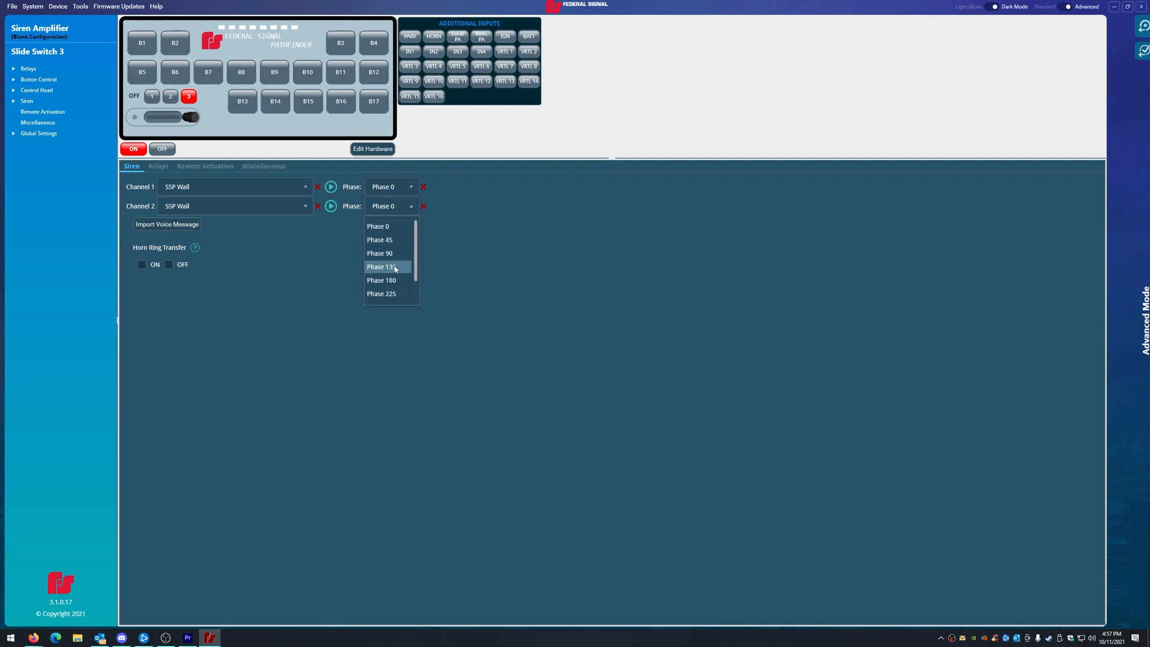
left_click(385, 238)
left_click(394, 207)
left_click(393, 253)
left_click(392, 206)
left_click(388, 280)
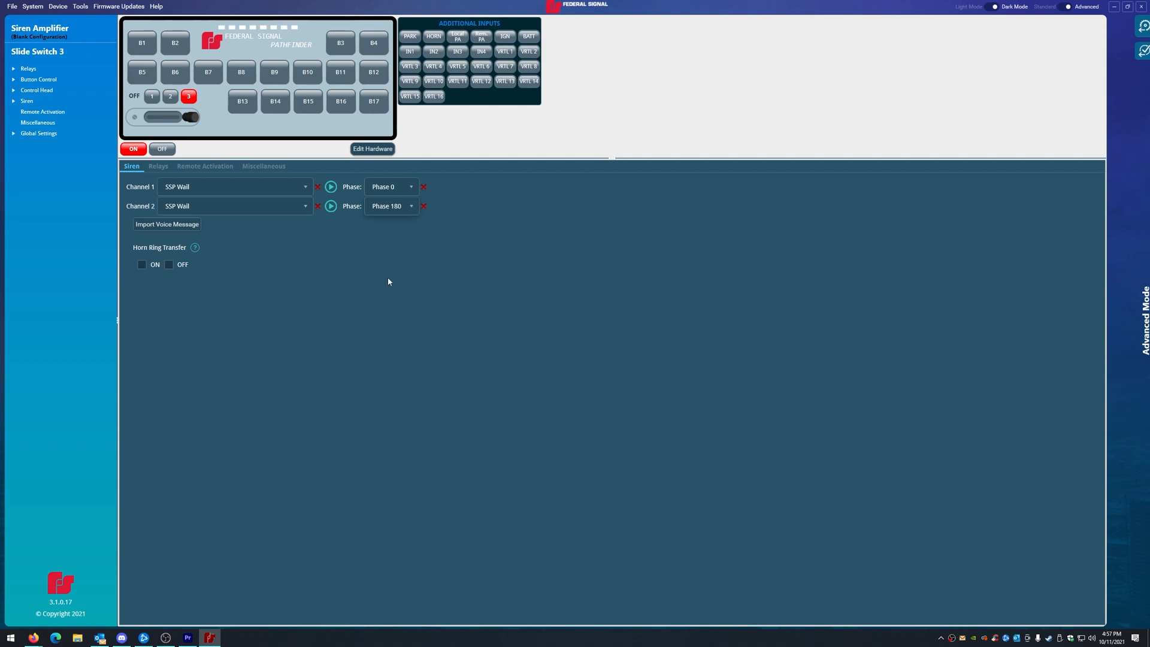
left_click(381, 209)
scroll(383, 279, "down", 2)
left_click(531, 243)
- Return to the slide switch 3 relays and try to program the device with this configuration
left_click(158, 166)
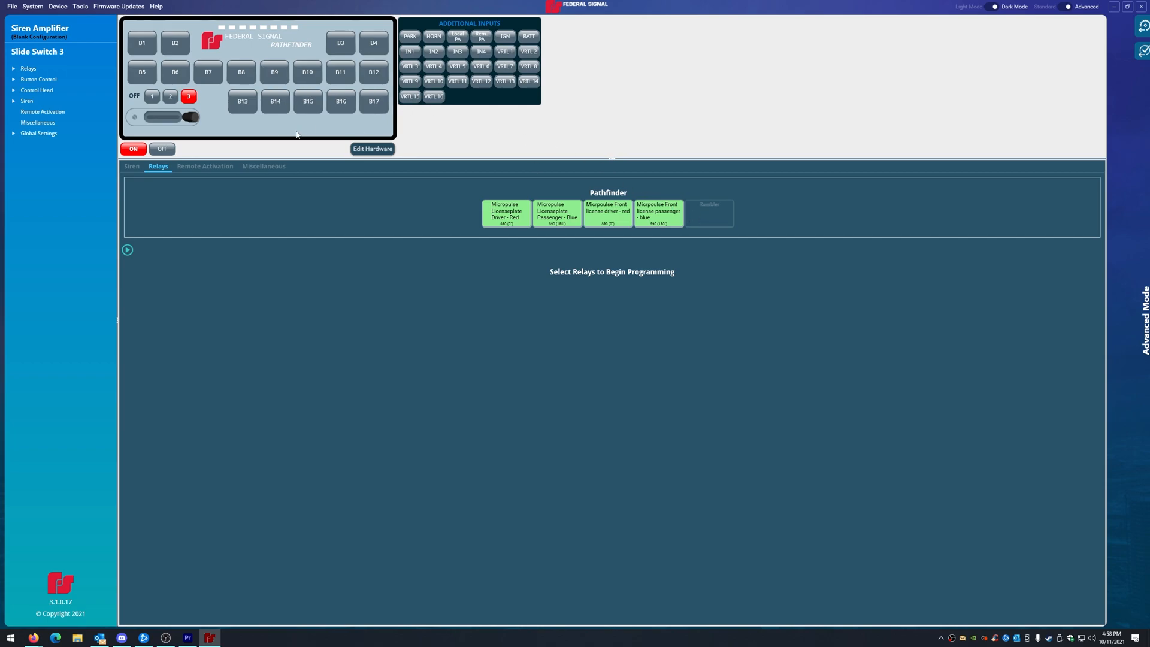
left_click(58, 7)
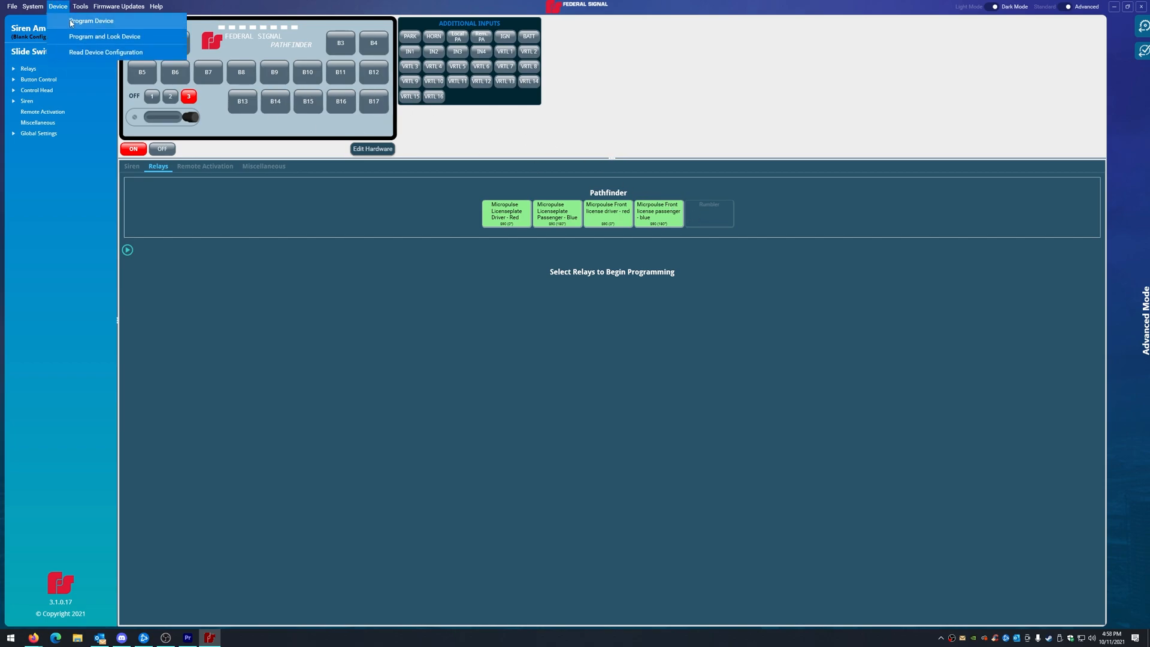
left_click(91, 21)
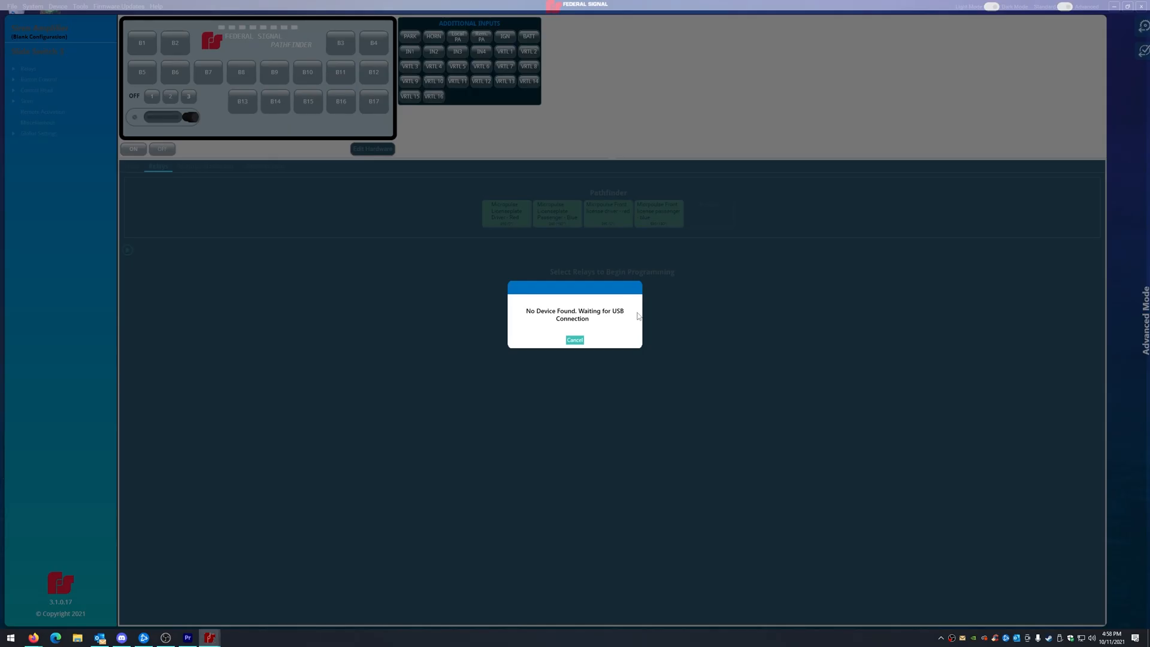
left_click(574, 340)
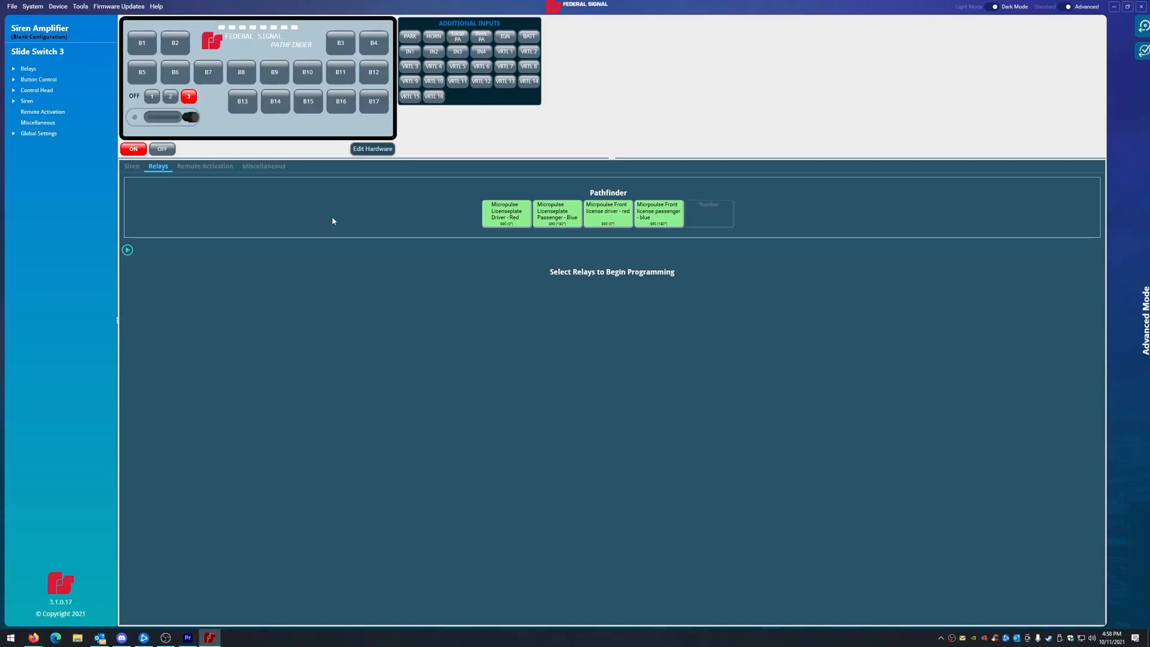